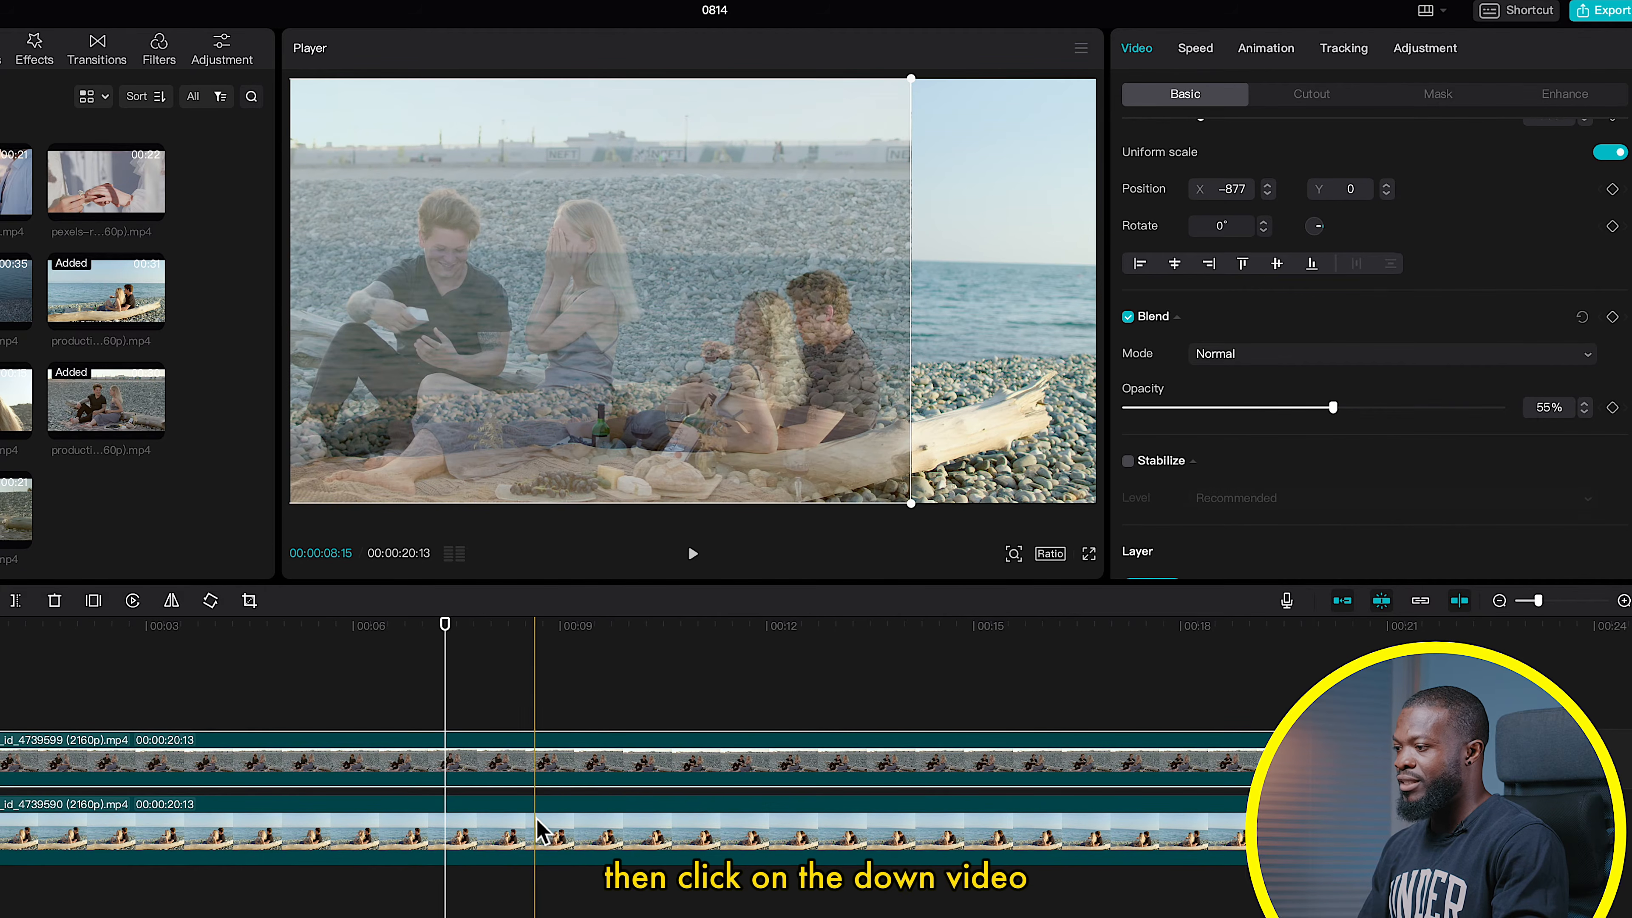
Step: Shift the lower clip right within the frame so its couple is uncovered, and restore the upper clip's opacity to 100%
click(535, 831)
drag(860, 284, 1010, 270)
click(457, 777)
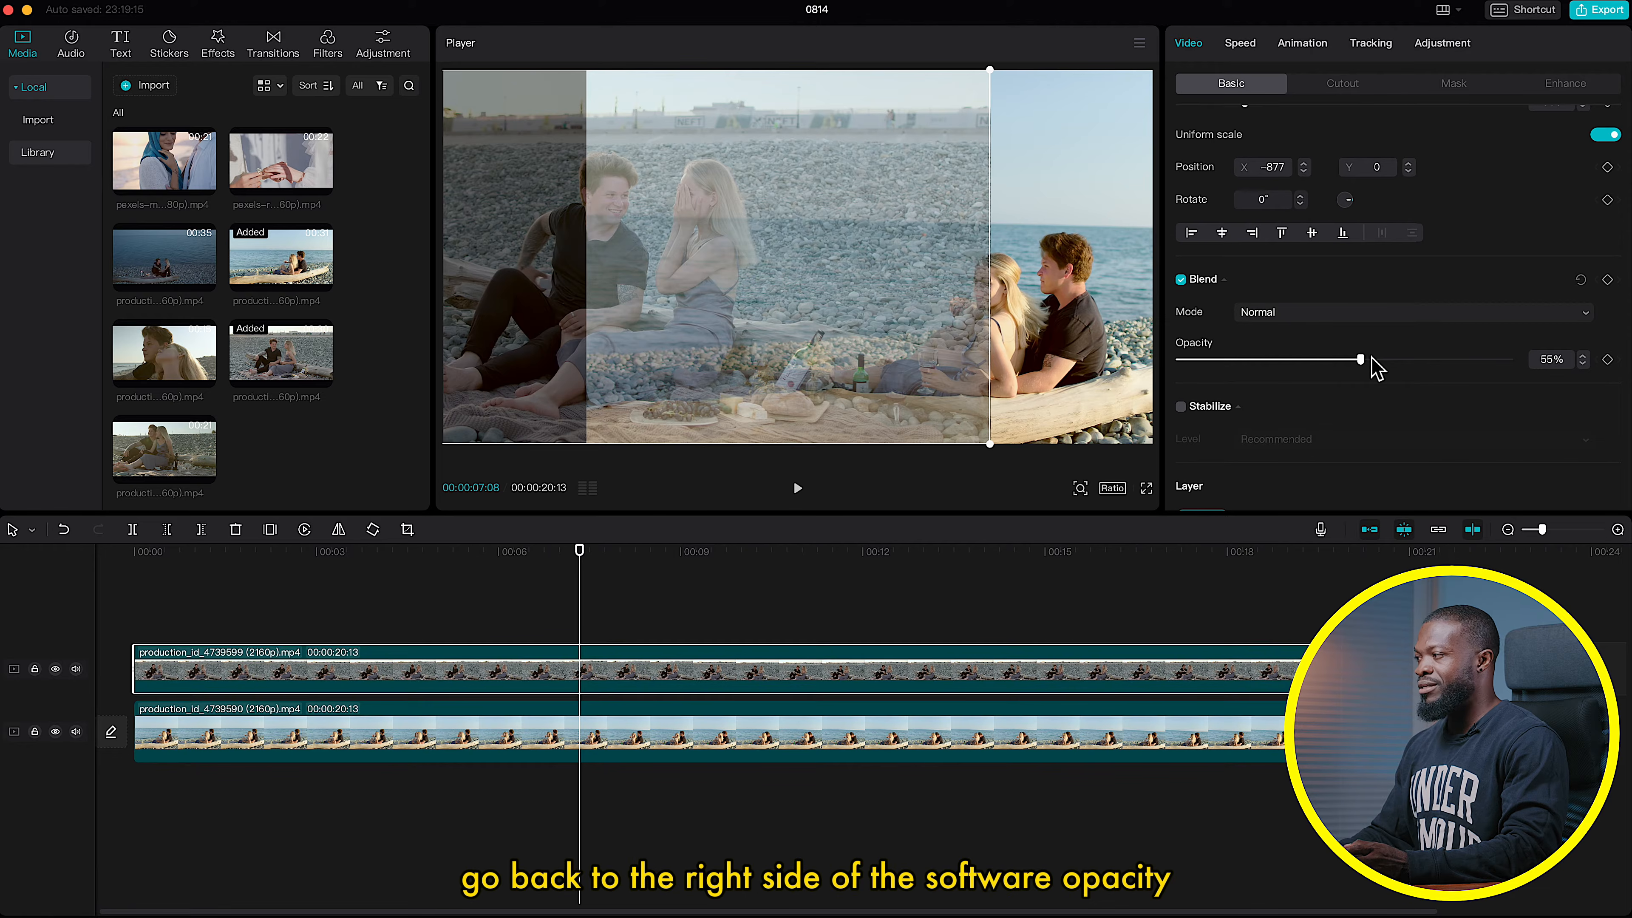
drag(1364, 361, 1542, 362)
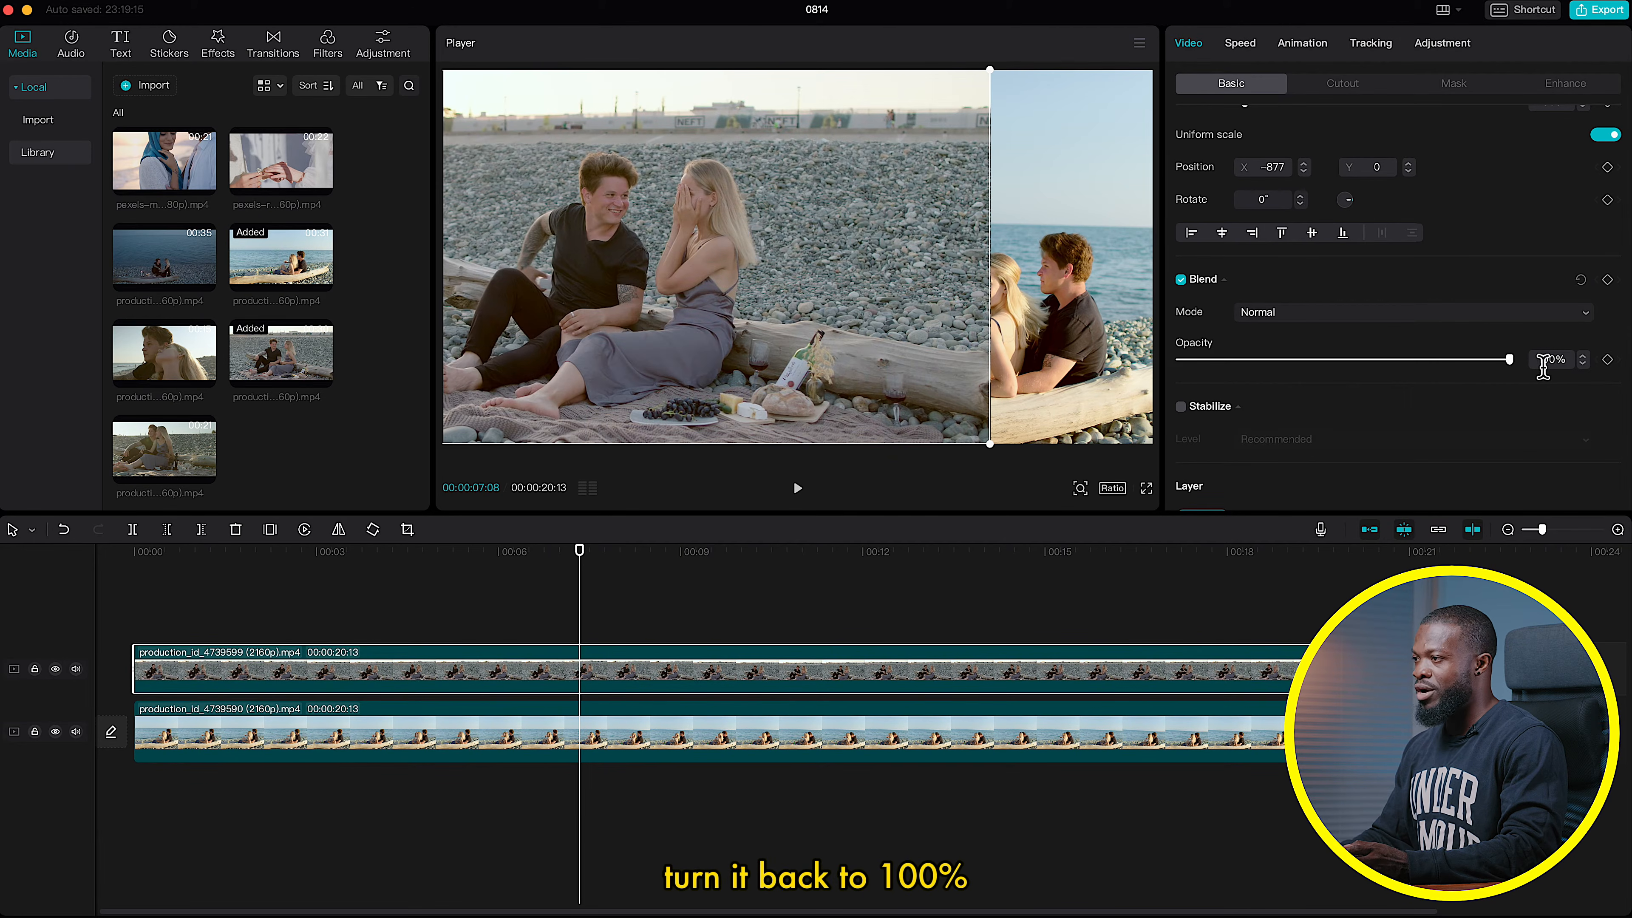
Step: Apply a Split mask to the upper clip with its dividing line rotated to vertical, and play the split screen from near the start
click(1455, 85)
click(1266, 193)
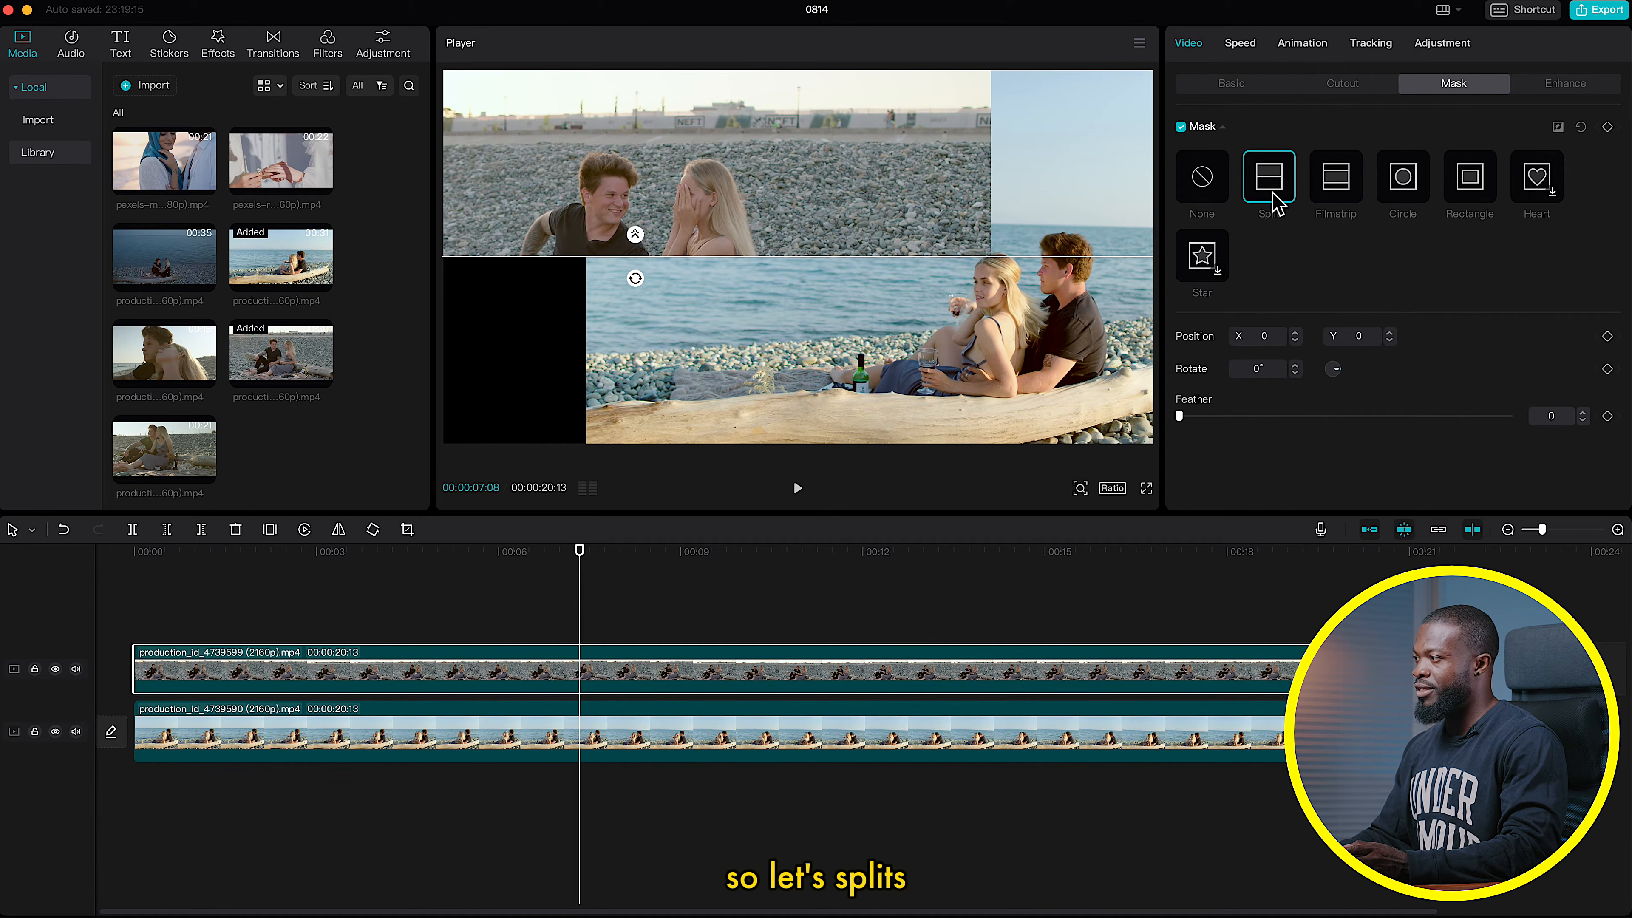
drag(637, 281, 797, 293)
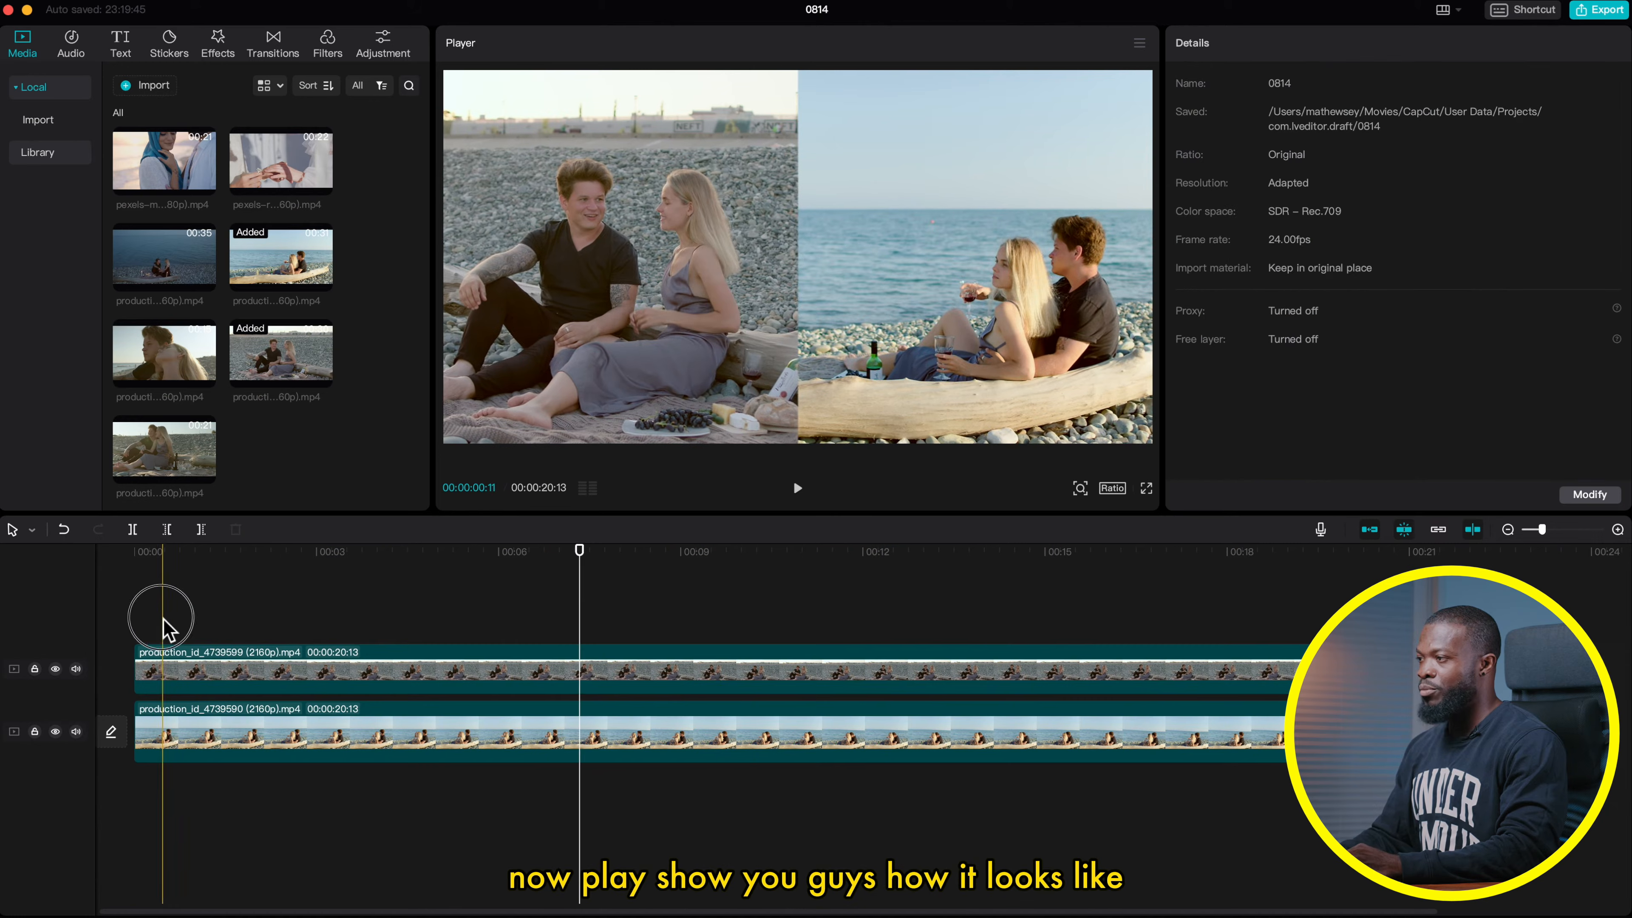
click(168, 632)
key(space)
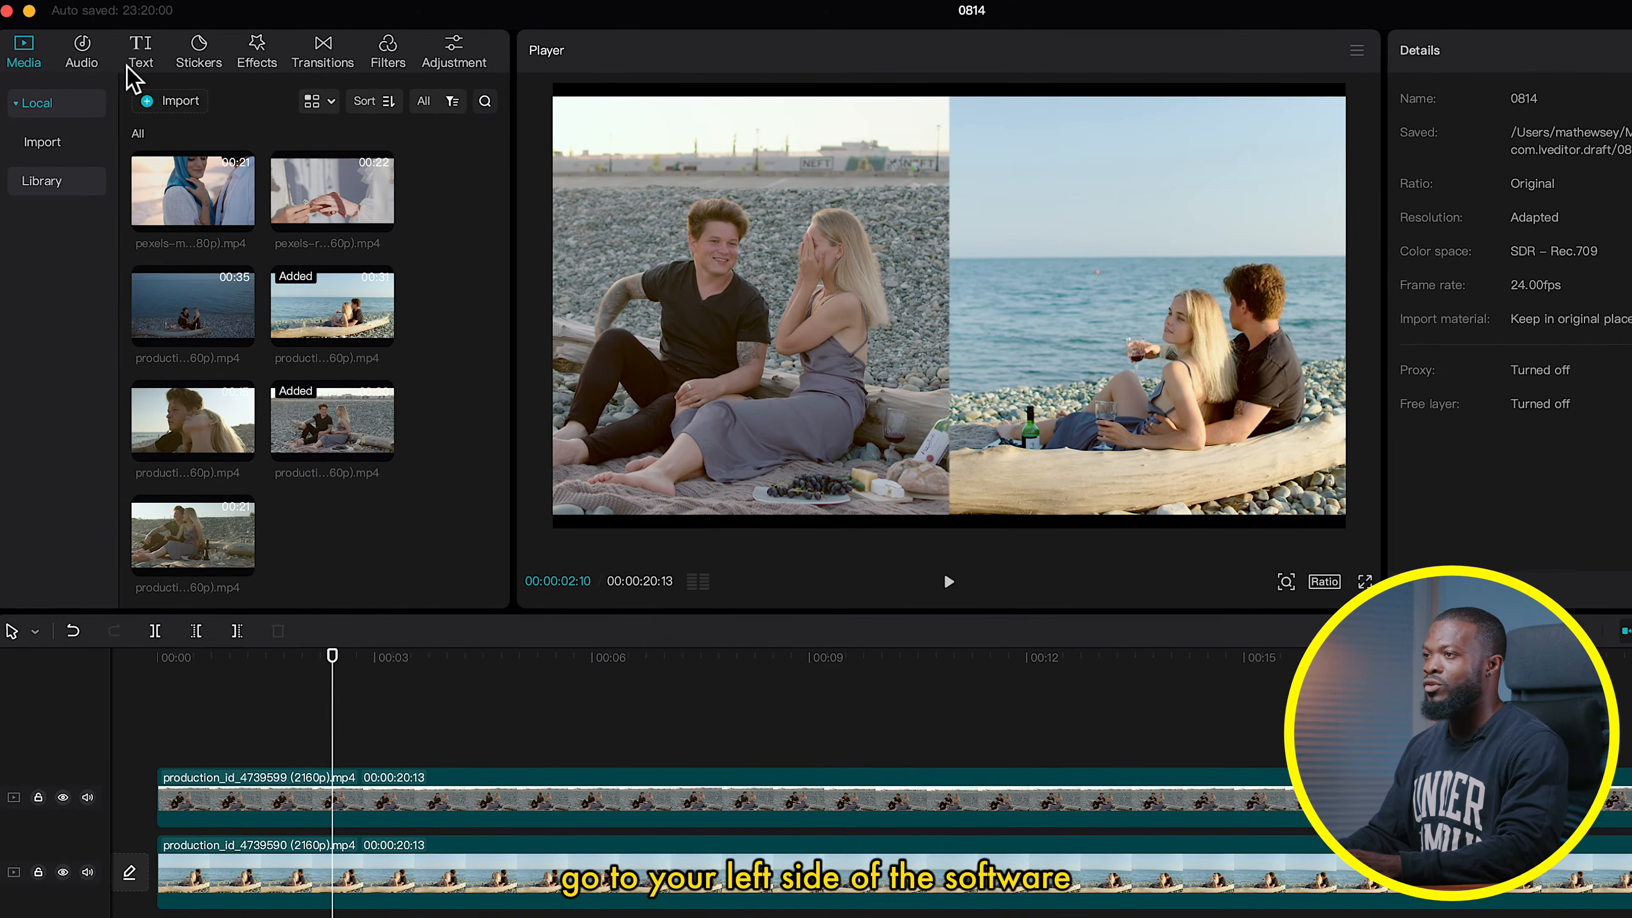
Step: Add a default text above both clips at the start of the timeline and extend it to the clips' end
click(142, 58)
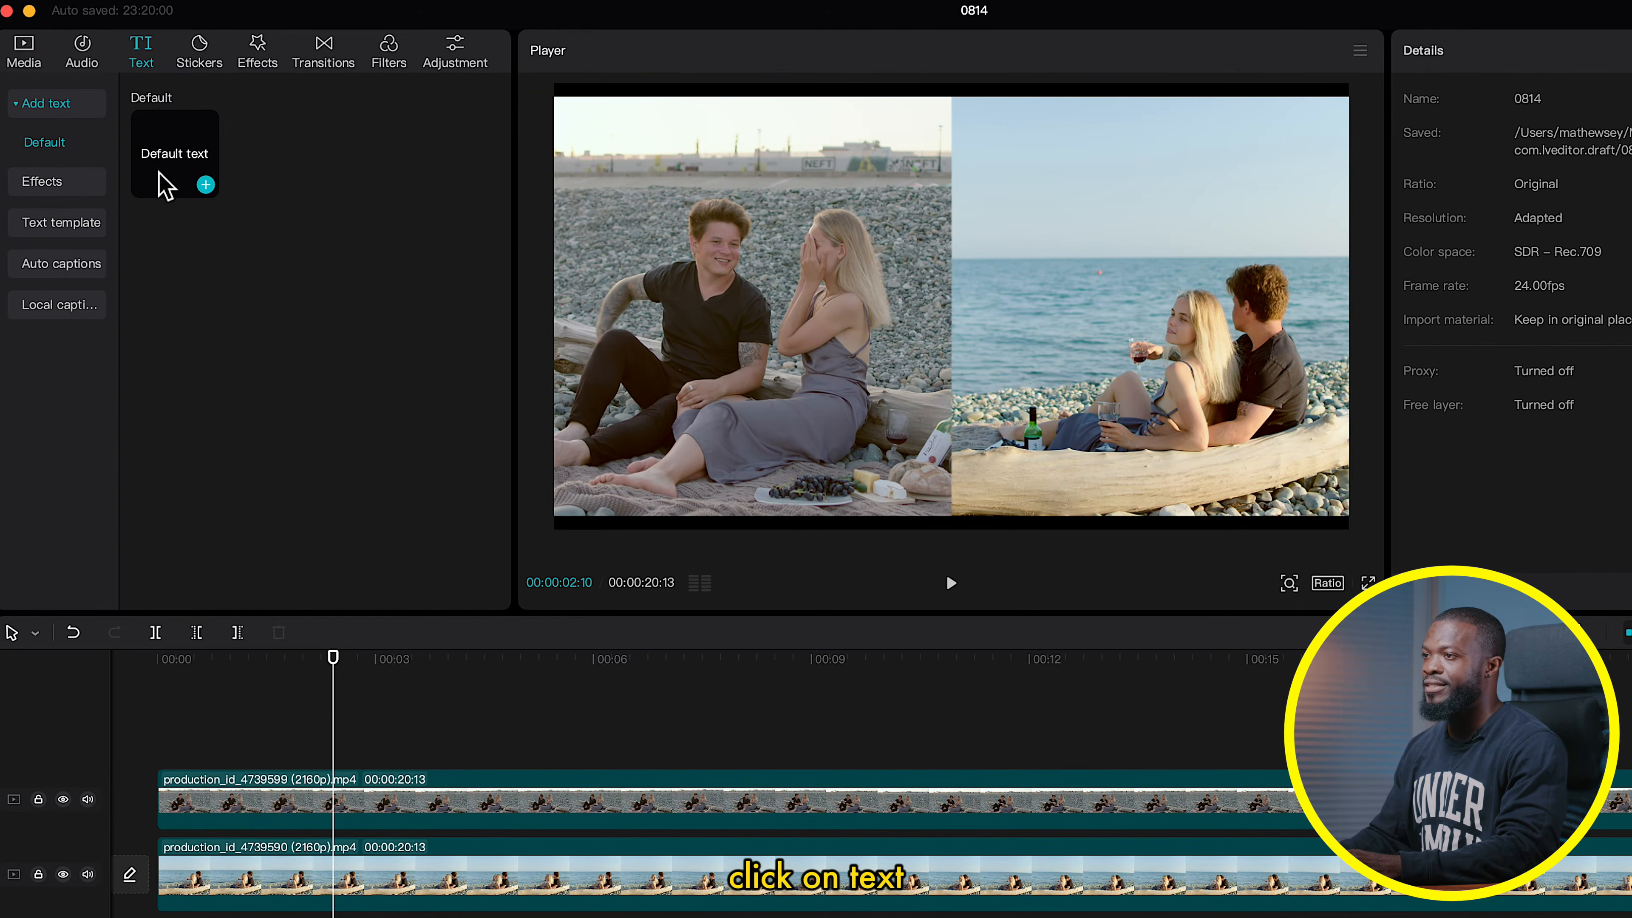
drag(164, 168, 160, 737)
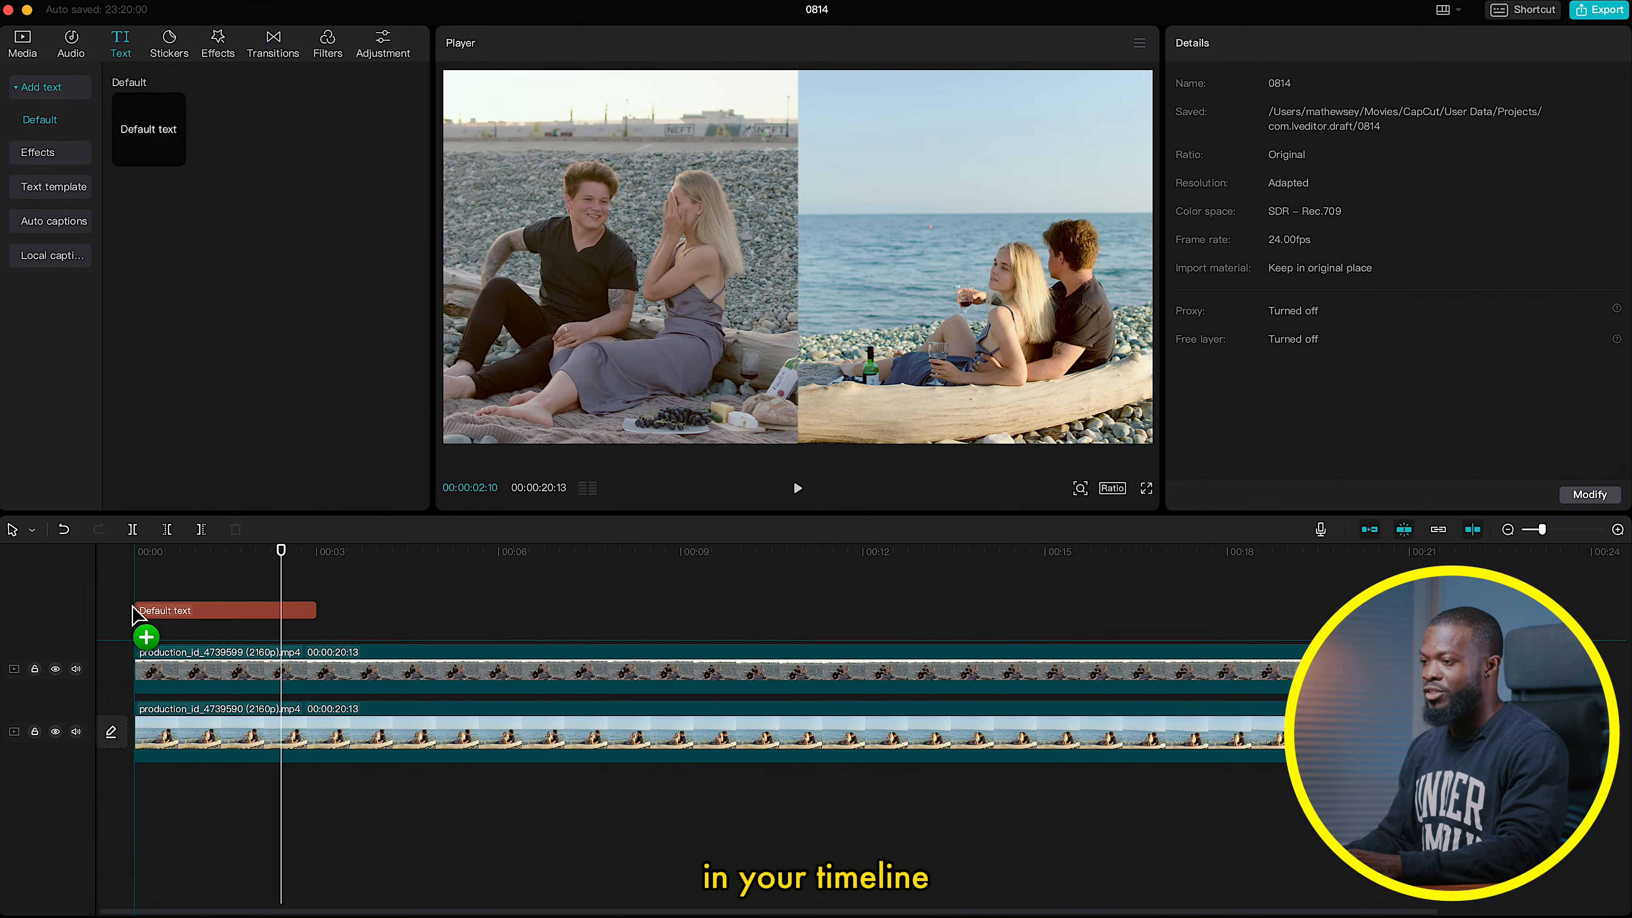
drag(138, 617, 139, 619)
drag(318, 628, 1383, 650)
click(409, 624)
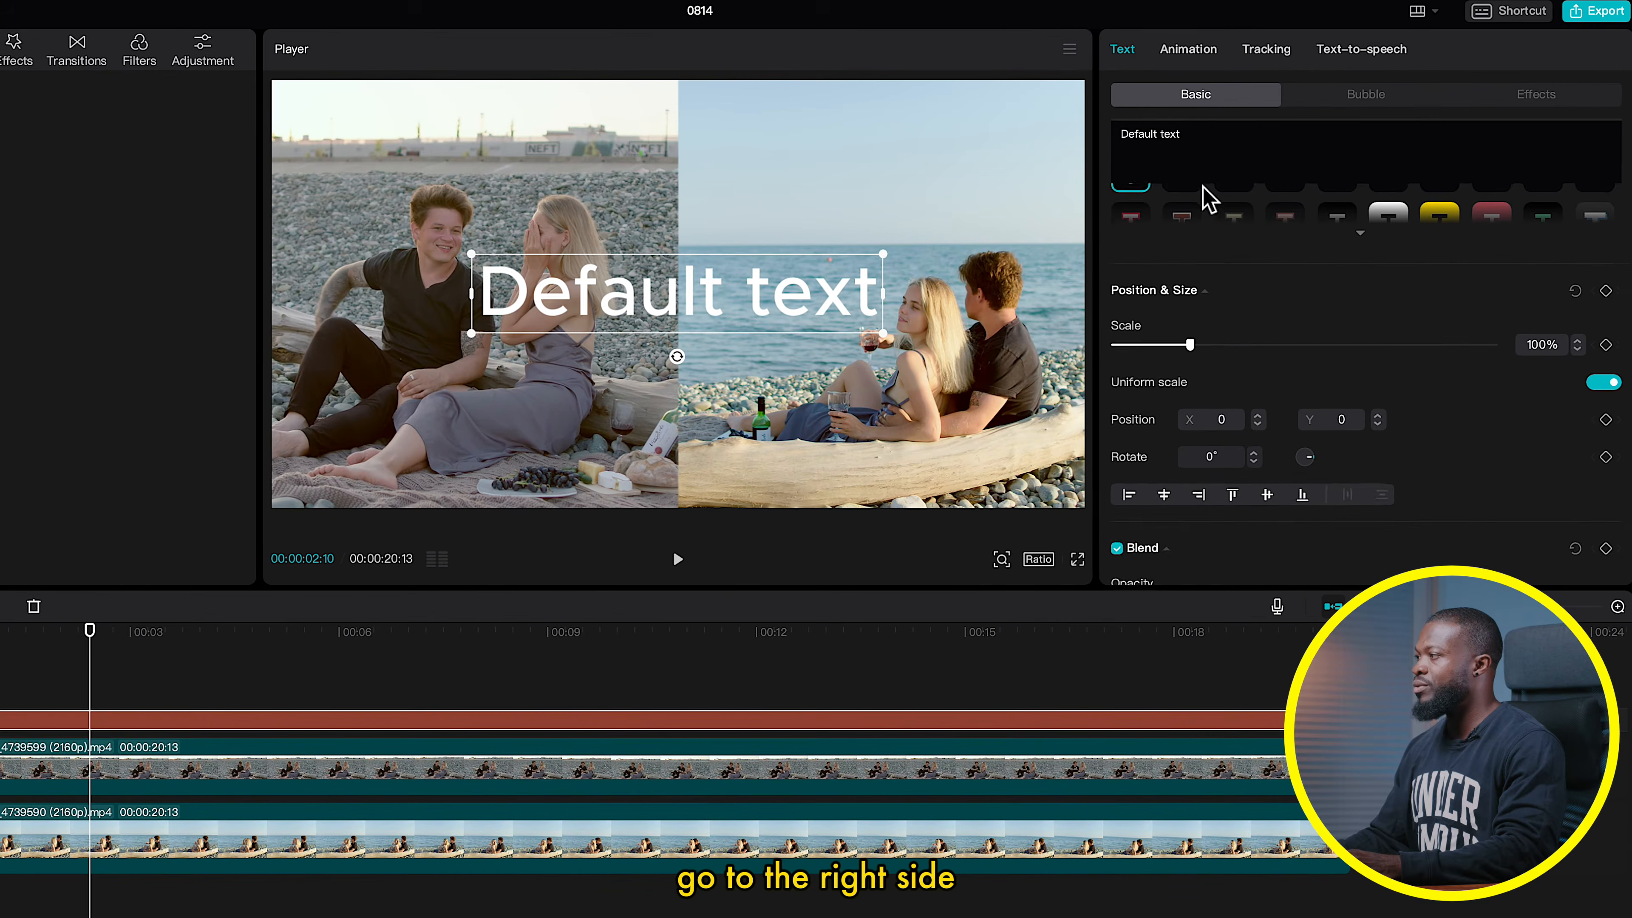
Step: Replace the default text with a row of underscores to form a solid horizontal line
scroll(1202, 173, up, 2)
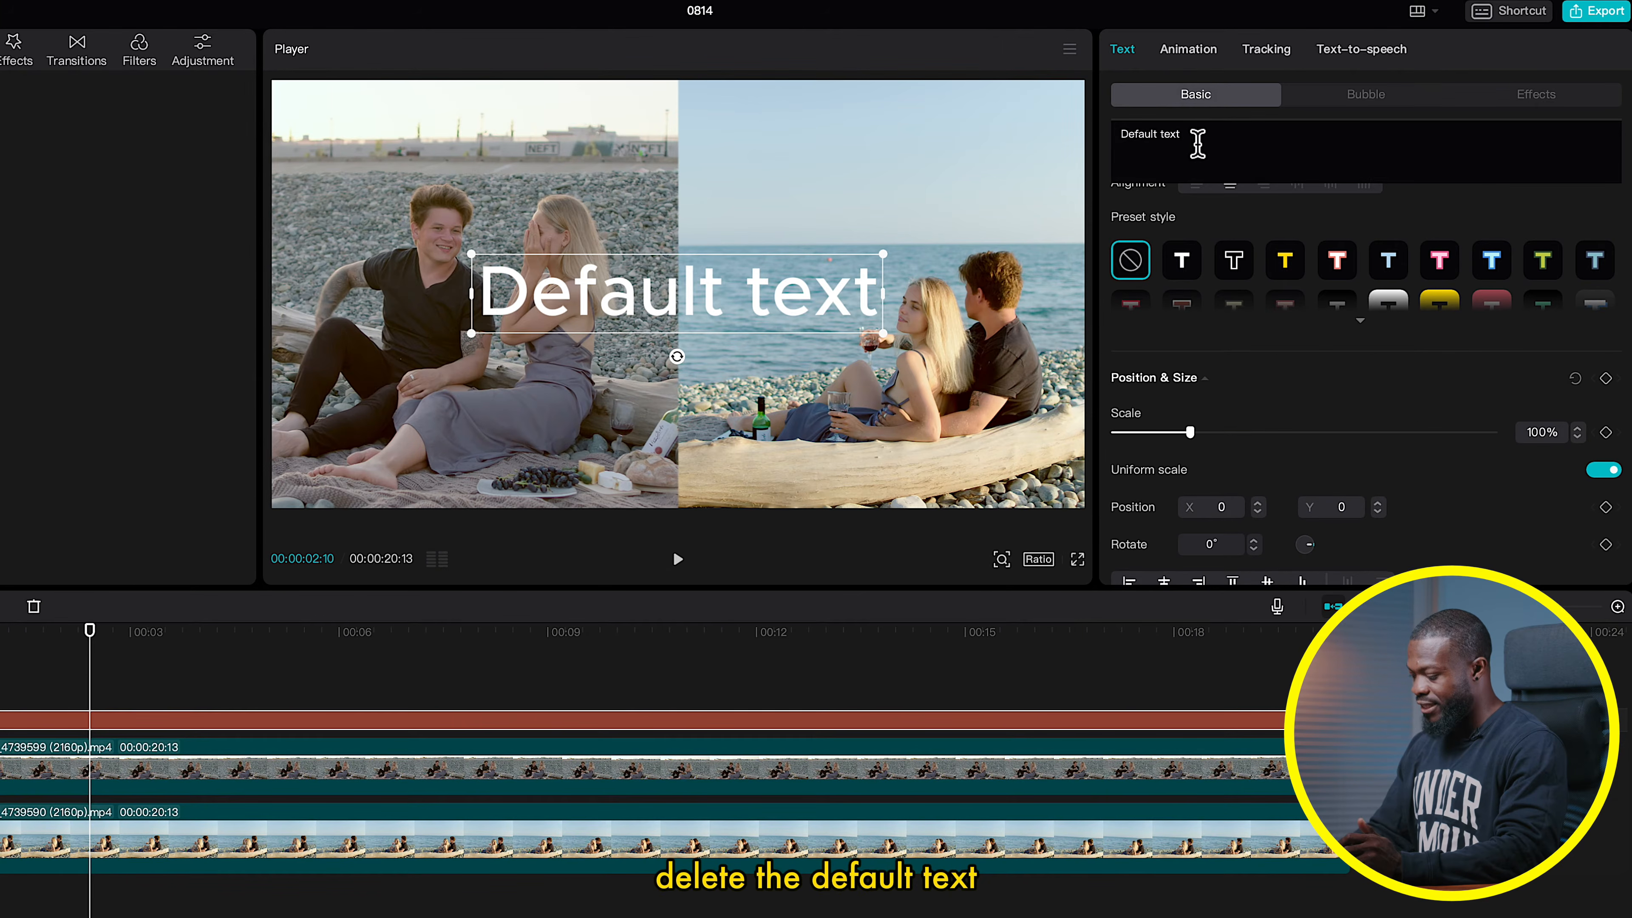
click(1197, 143)
key(BackSpace)
key(BackSpace)
key(BackSpace)
key(BackSpace)
key(BackSpace)
key(BackSpace)
key(BackSpace)
key(BackSpace)
key(BackSpace)
key(BackSpace)
key(BackSpace)
key(BackSpace)
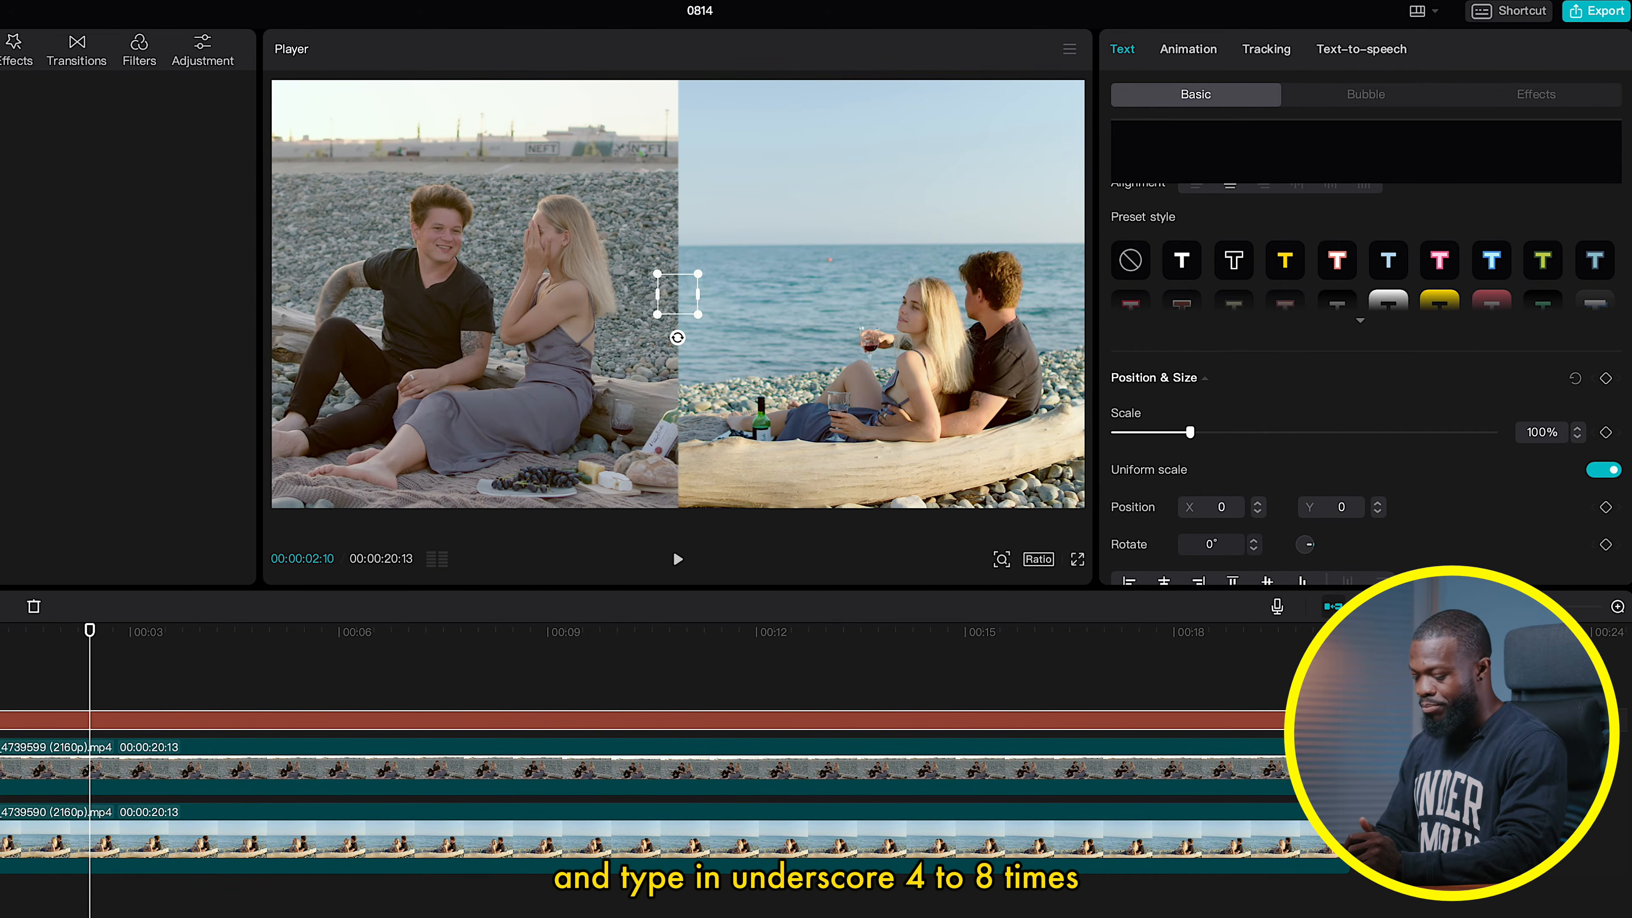
text(_________)
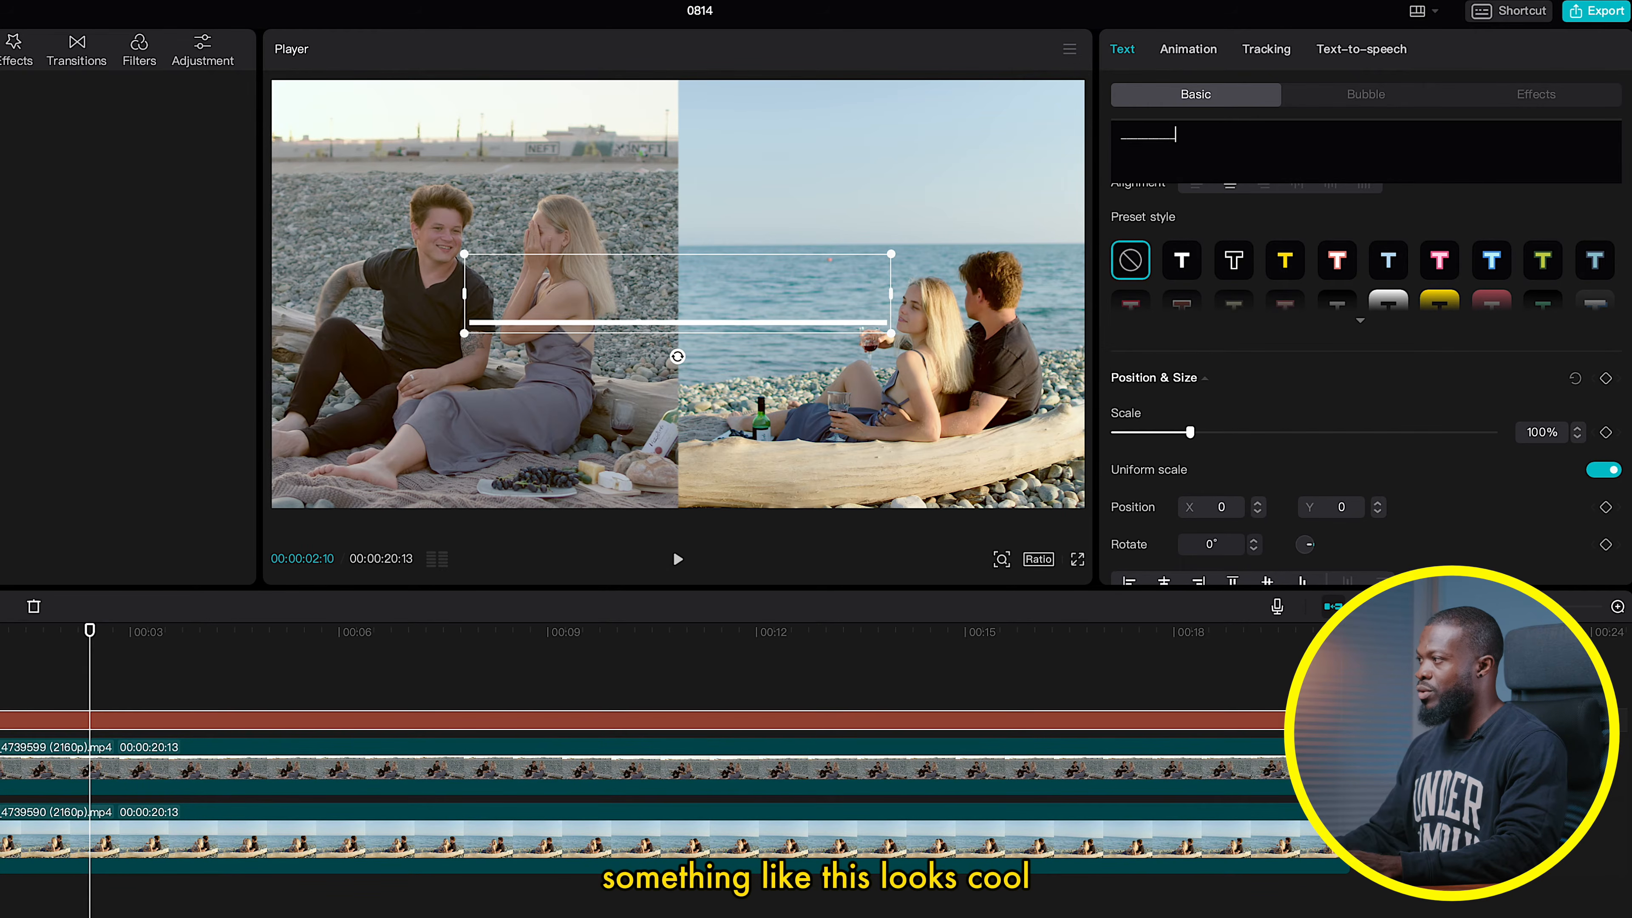
Step: Set the underscore line's colour to the yellow FFBF17
scroll(1239, 345, up, 4)
click(1213, 354)
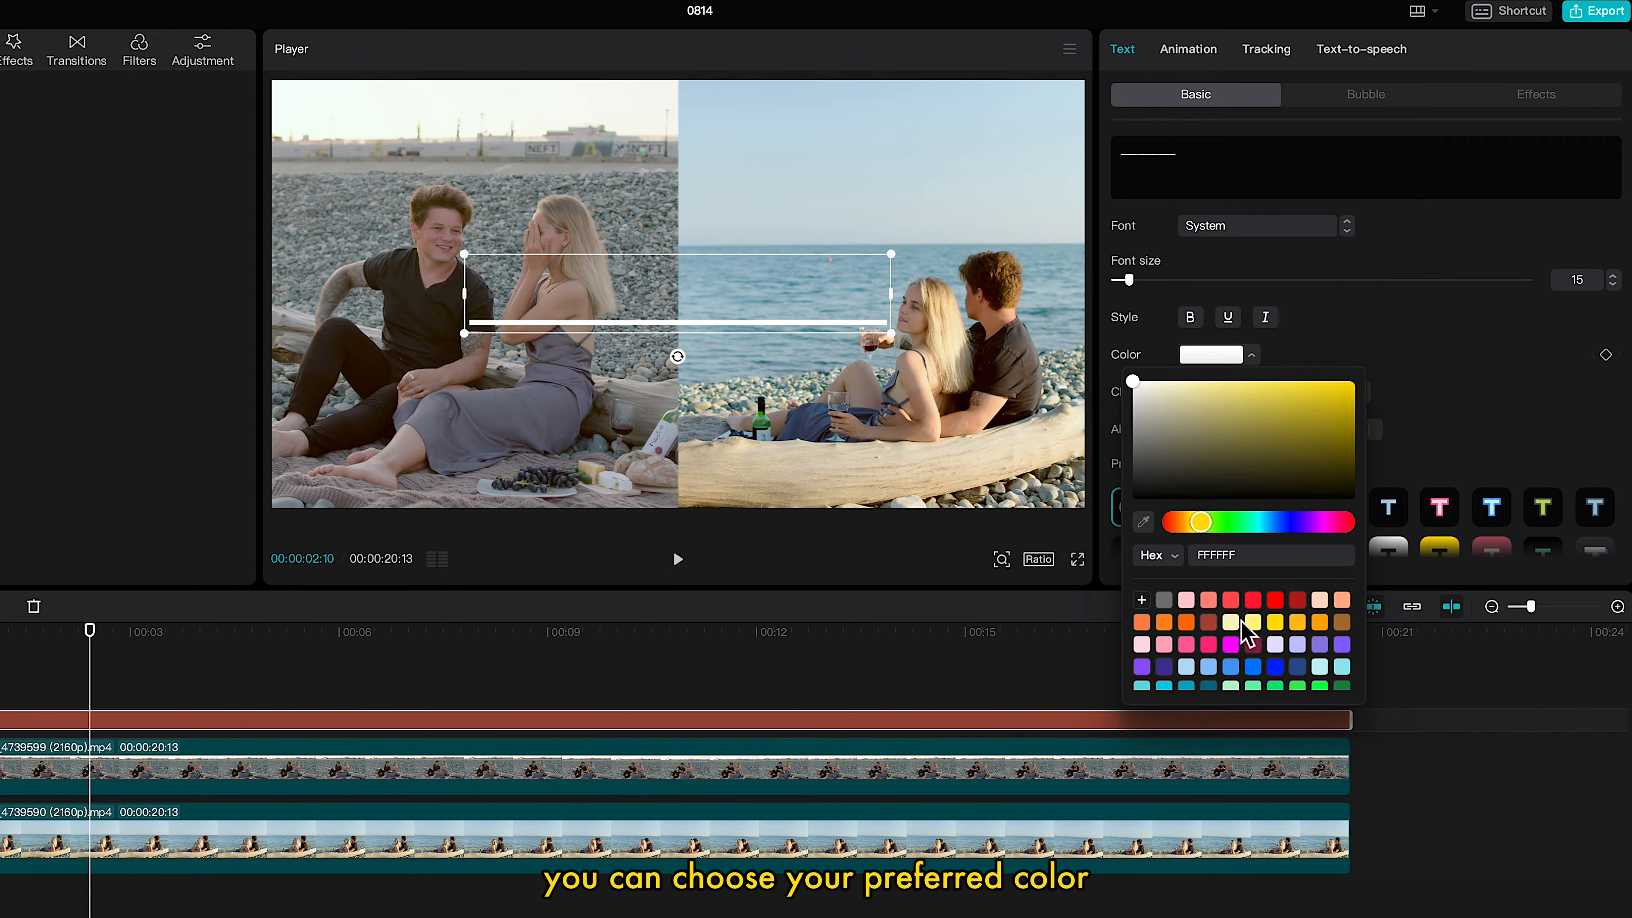
click(1276, 625)
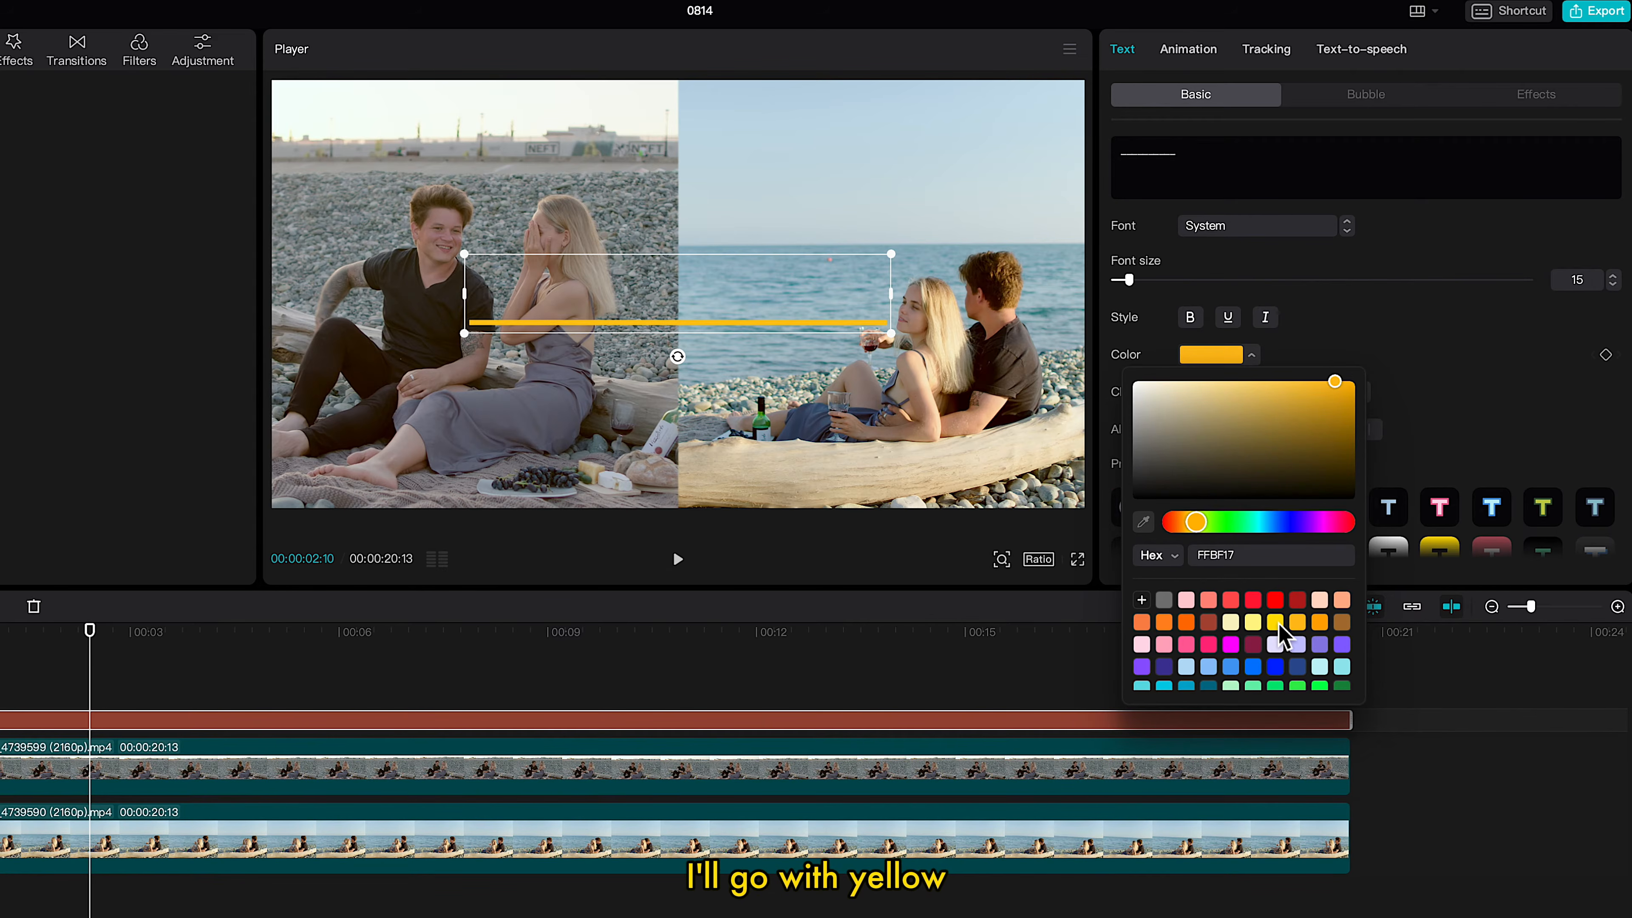
click(1349, 366)
Step: Turn off uniform scale for the line and set its scale width to 126% and scale height to 223%
scroll(1315, 448, down, 5)
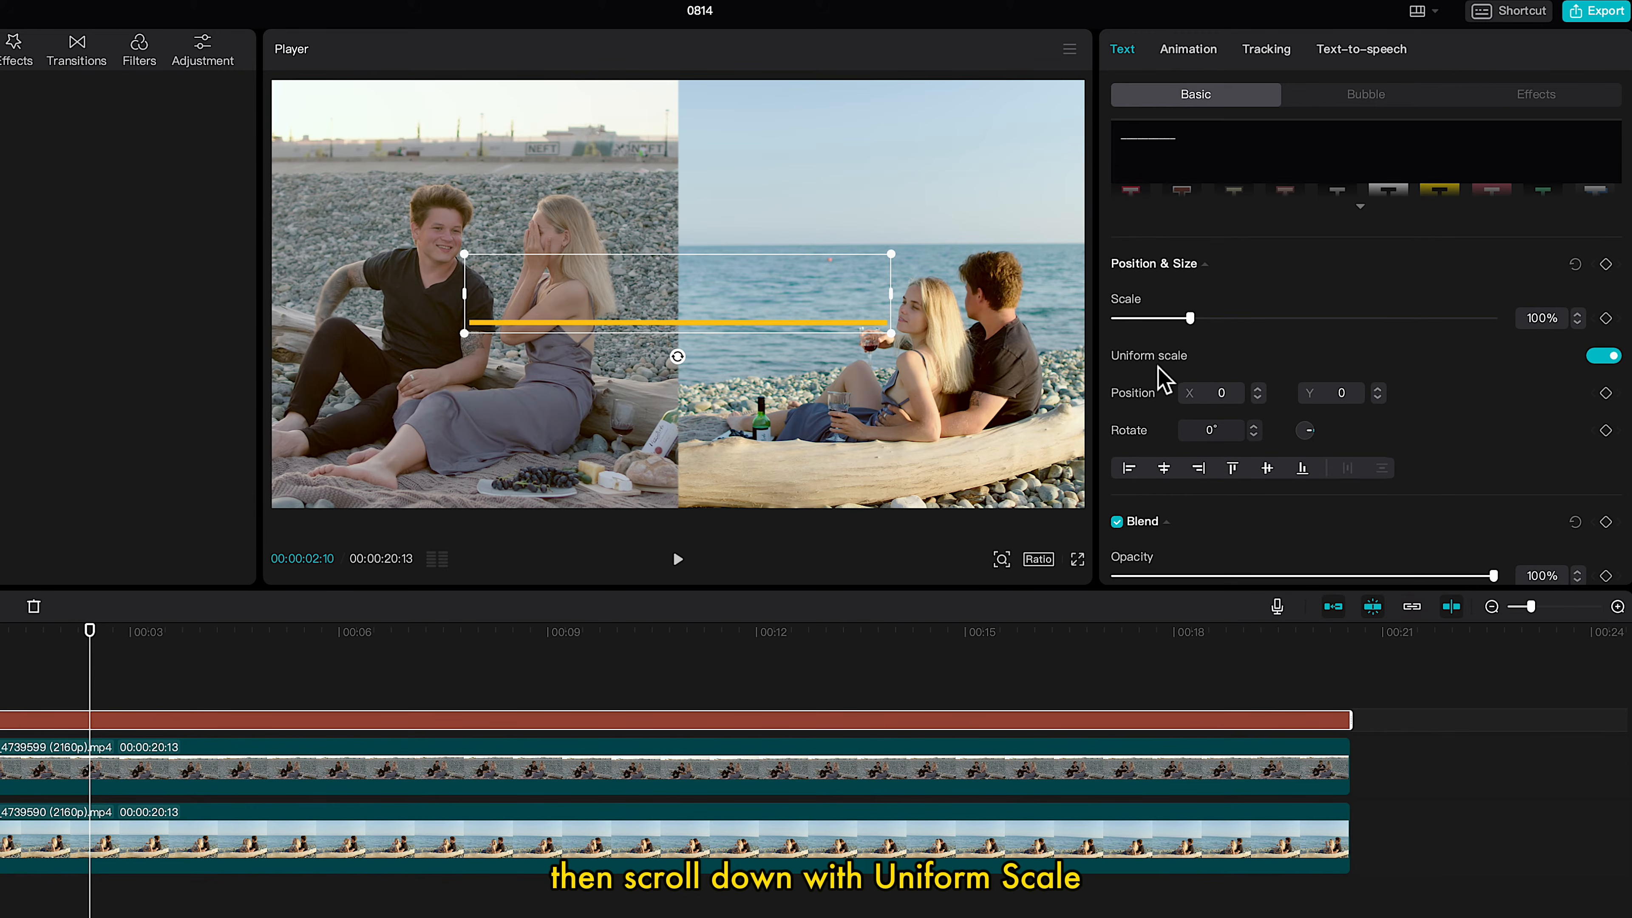
click(1600, 358)
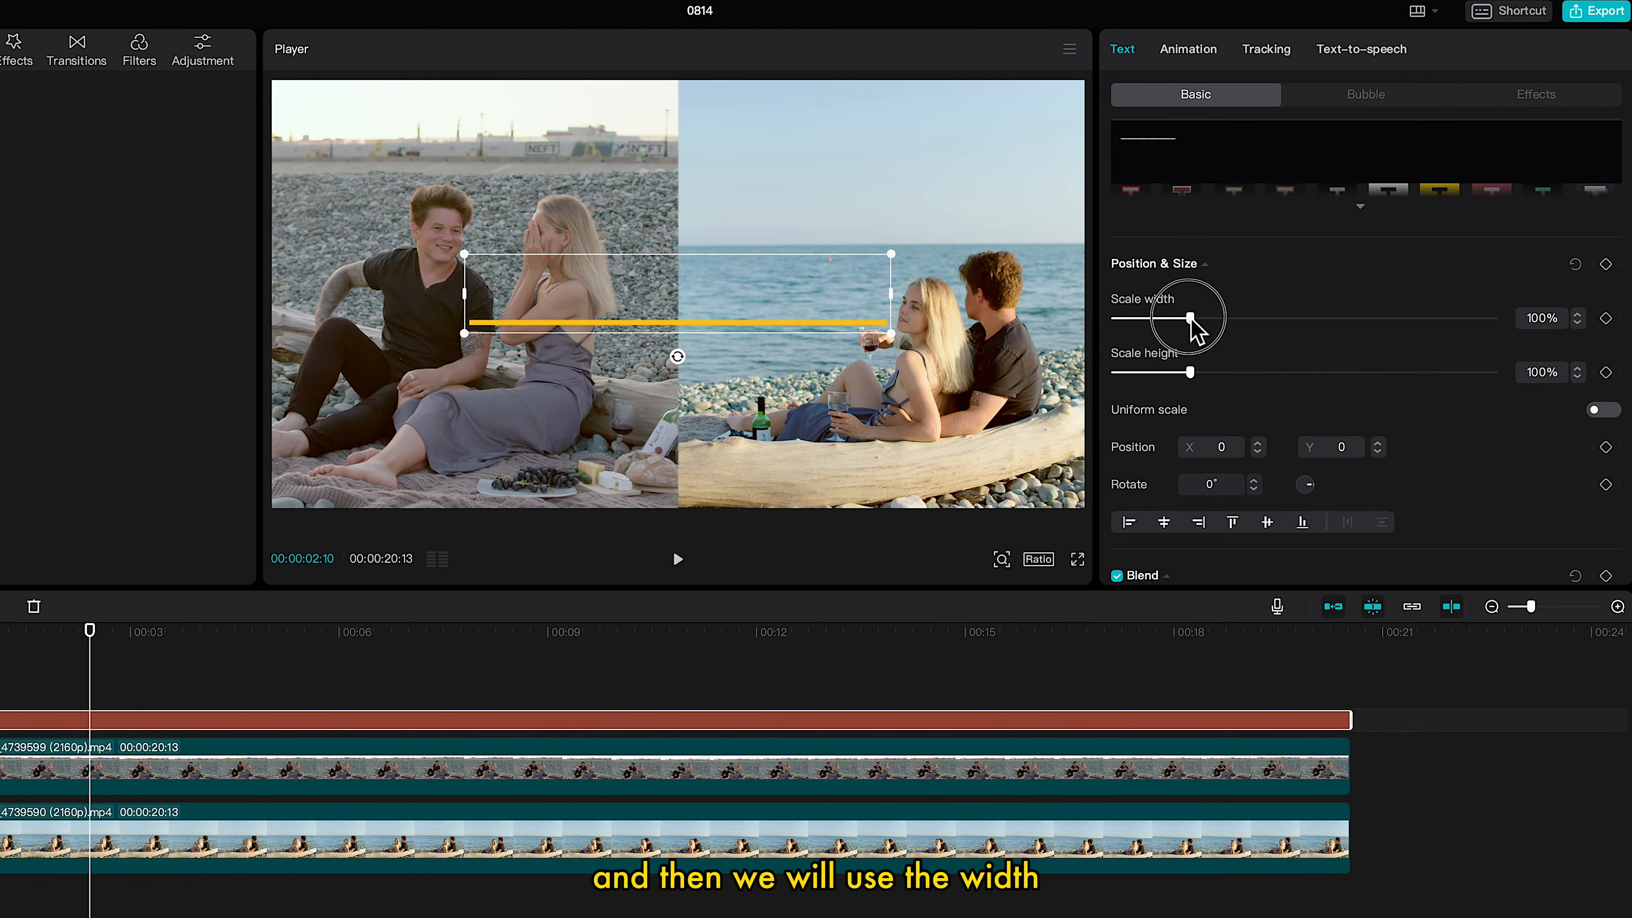
drag(1190, 319, 1201, 319)
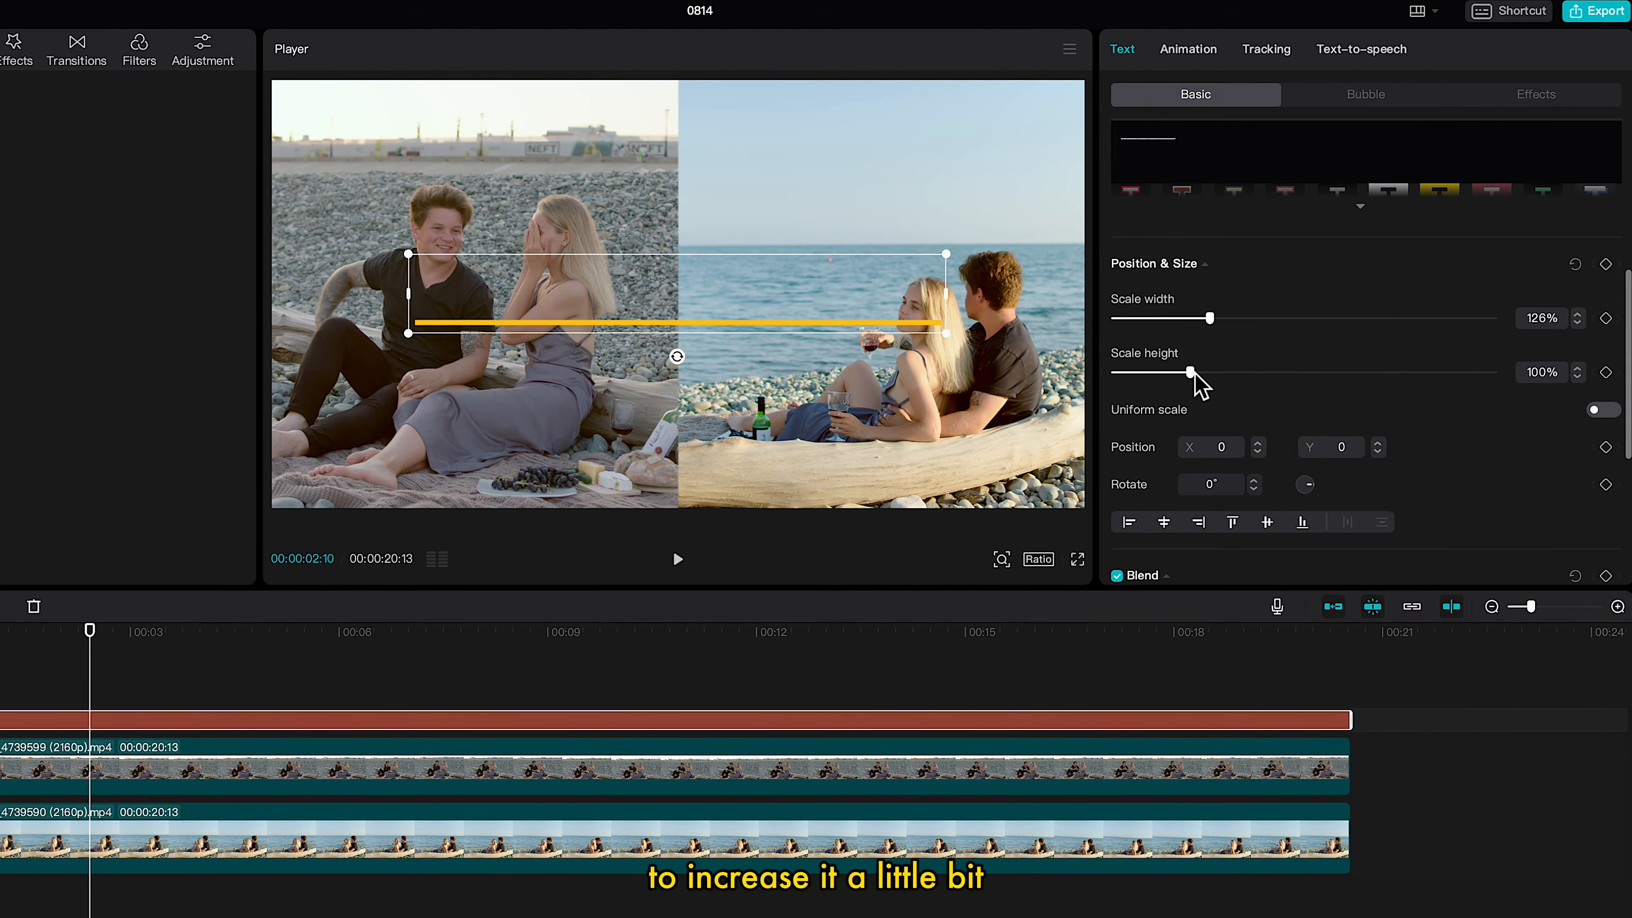
drag(1199, 373, 1283, 372)
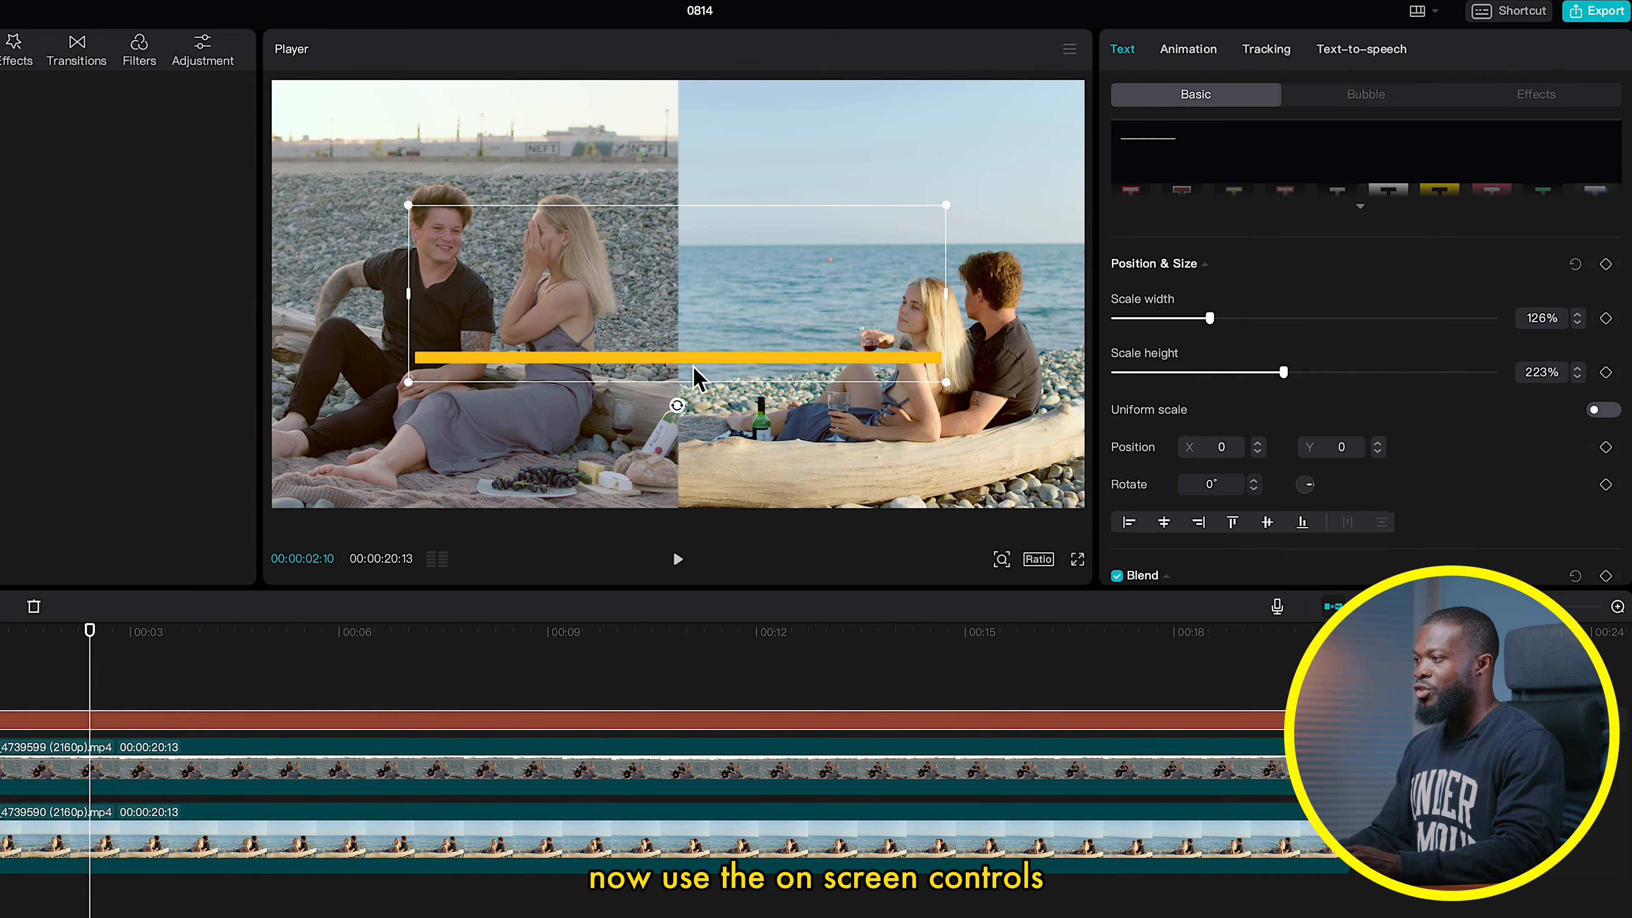
Step: Rotate the yellow line to vertical so it covers the seam between the two clips, and play the result
drag(677, 405, 683, 317)
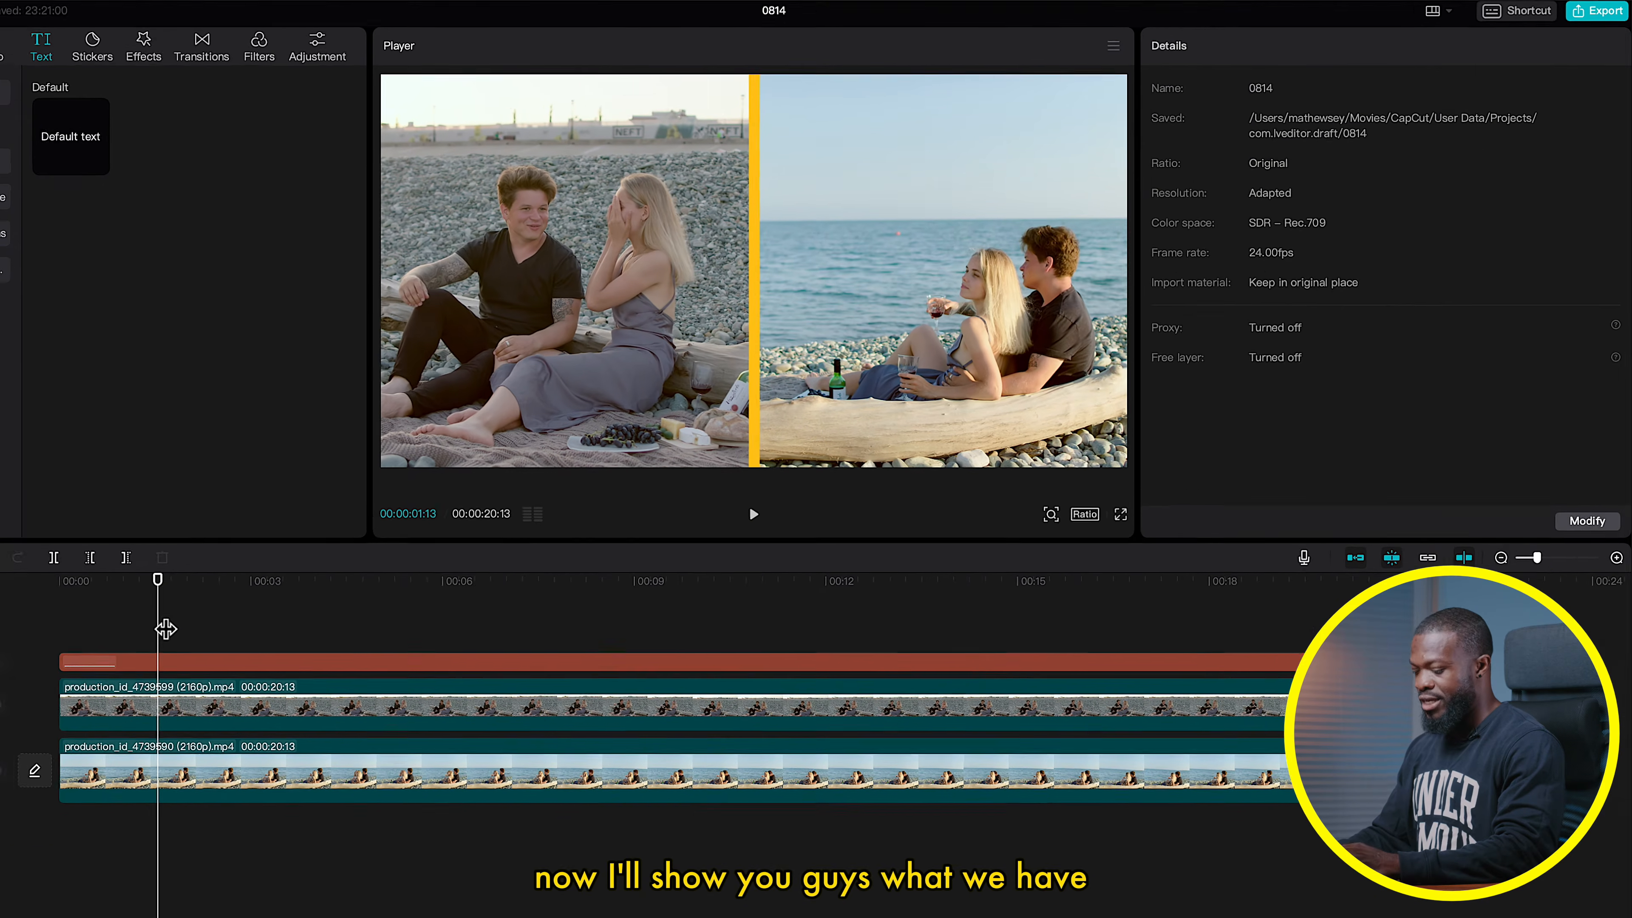
key(space)
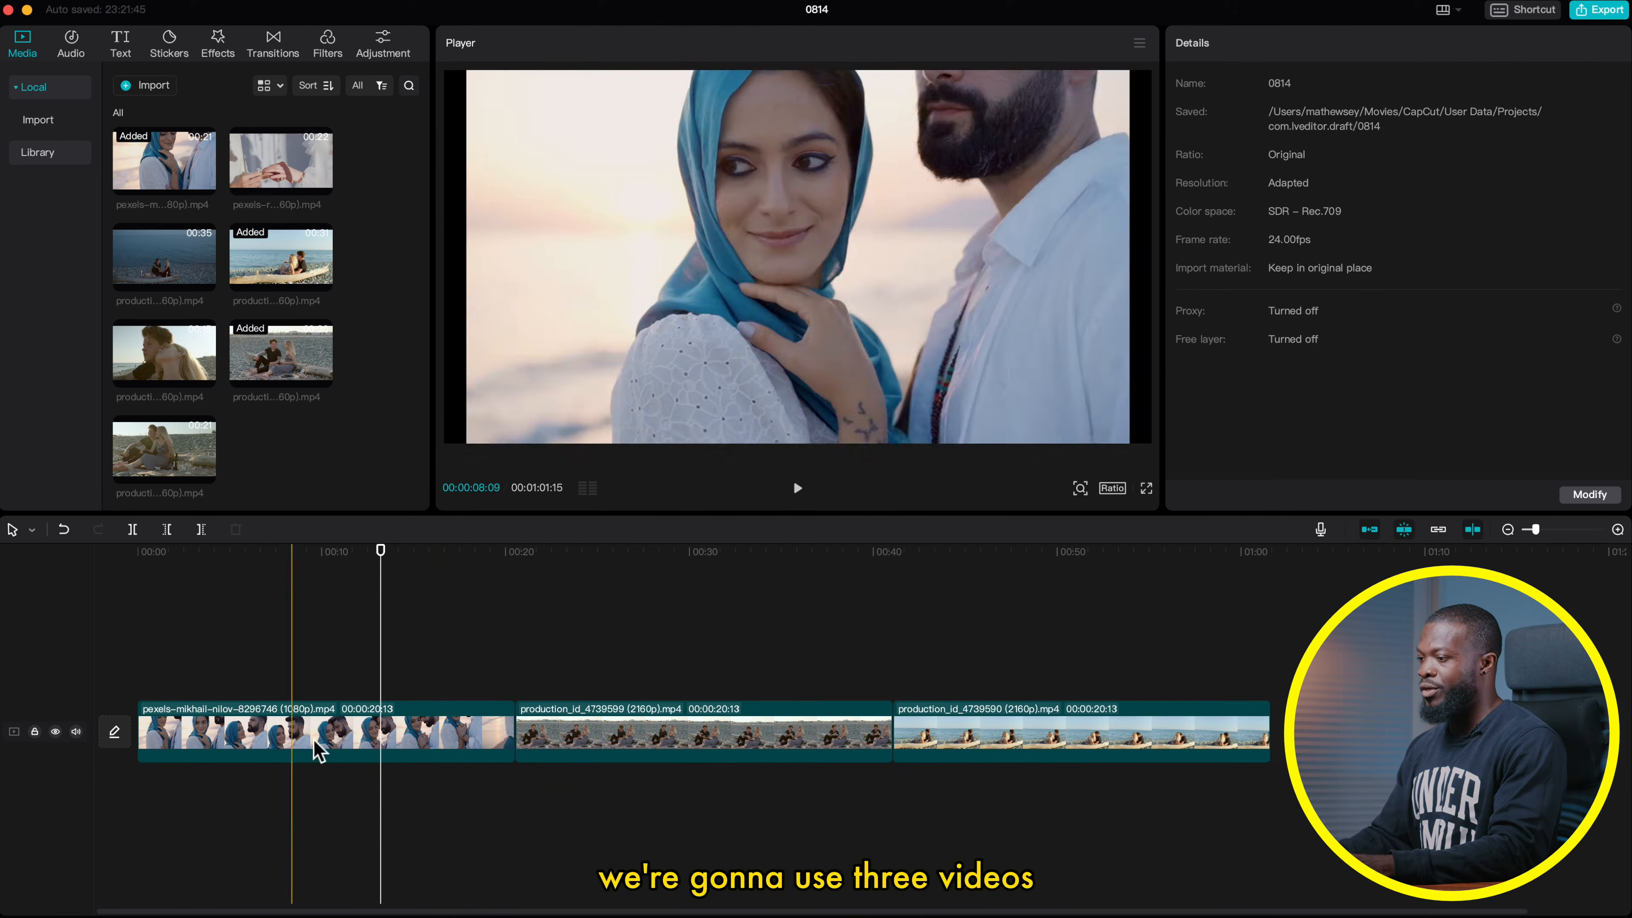
Step: Stack the second clip above the first and the third clip above both, all starting at the beginning of the timeline
drag(627, 739, 265, 673)
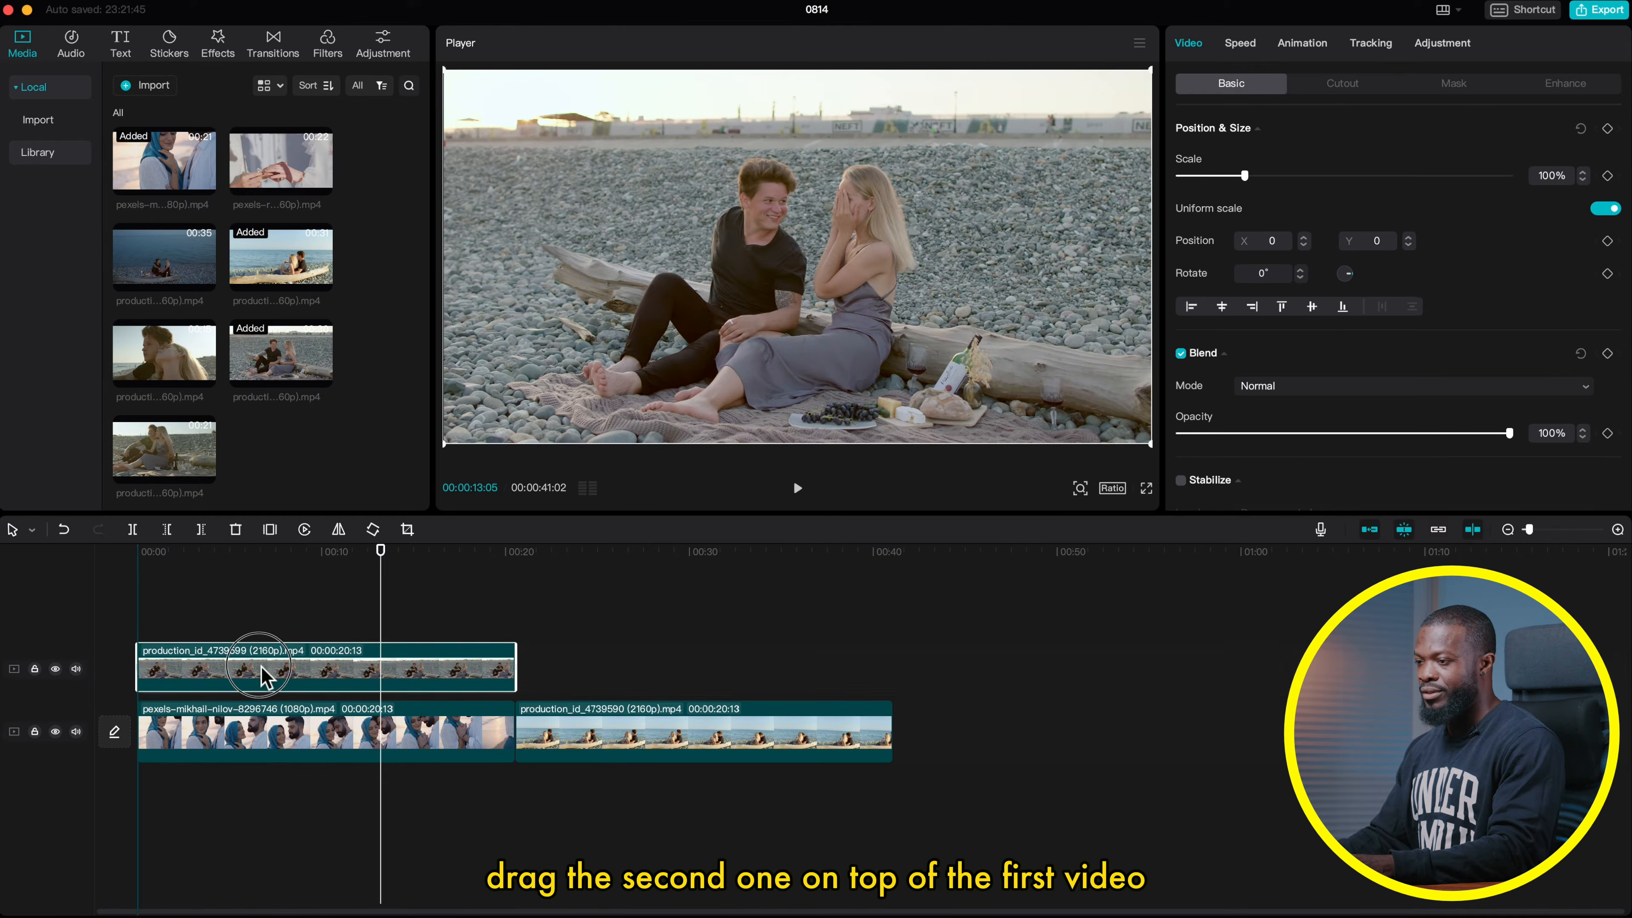
drag(643, 746, 251, 605)
scroll(261, 622, up, 5)
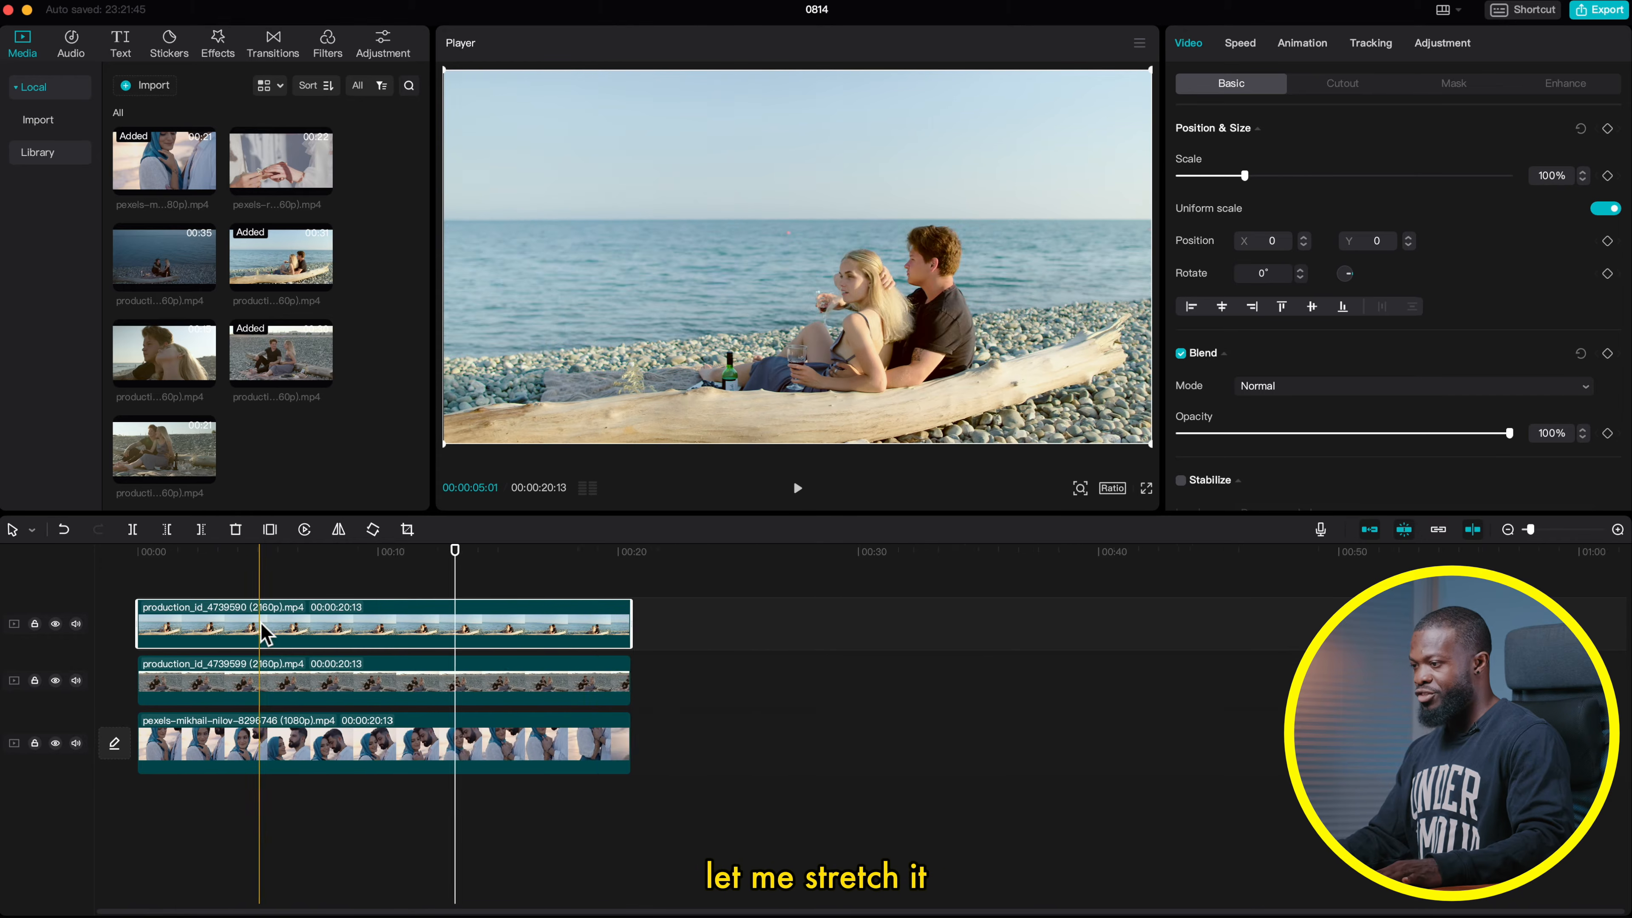
scroll(263, 627, up, 5)
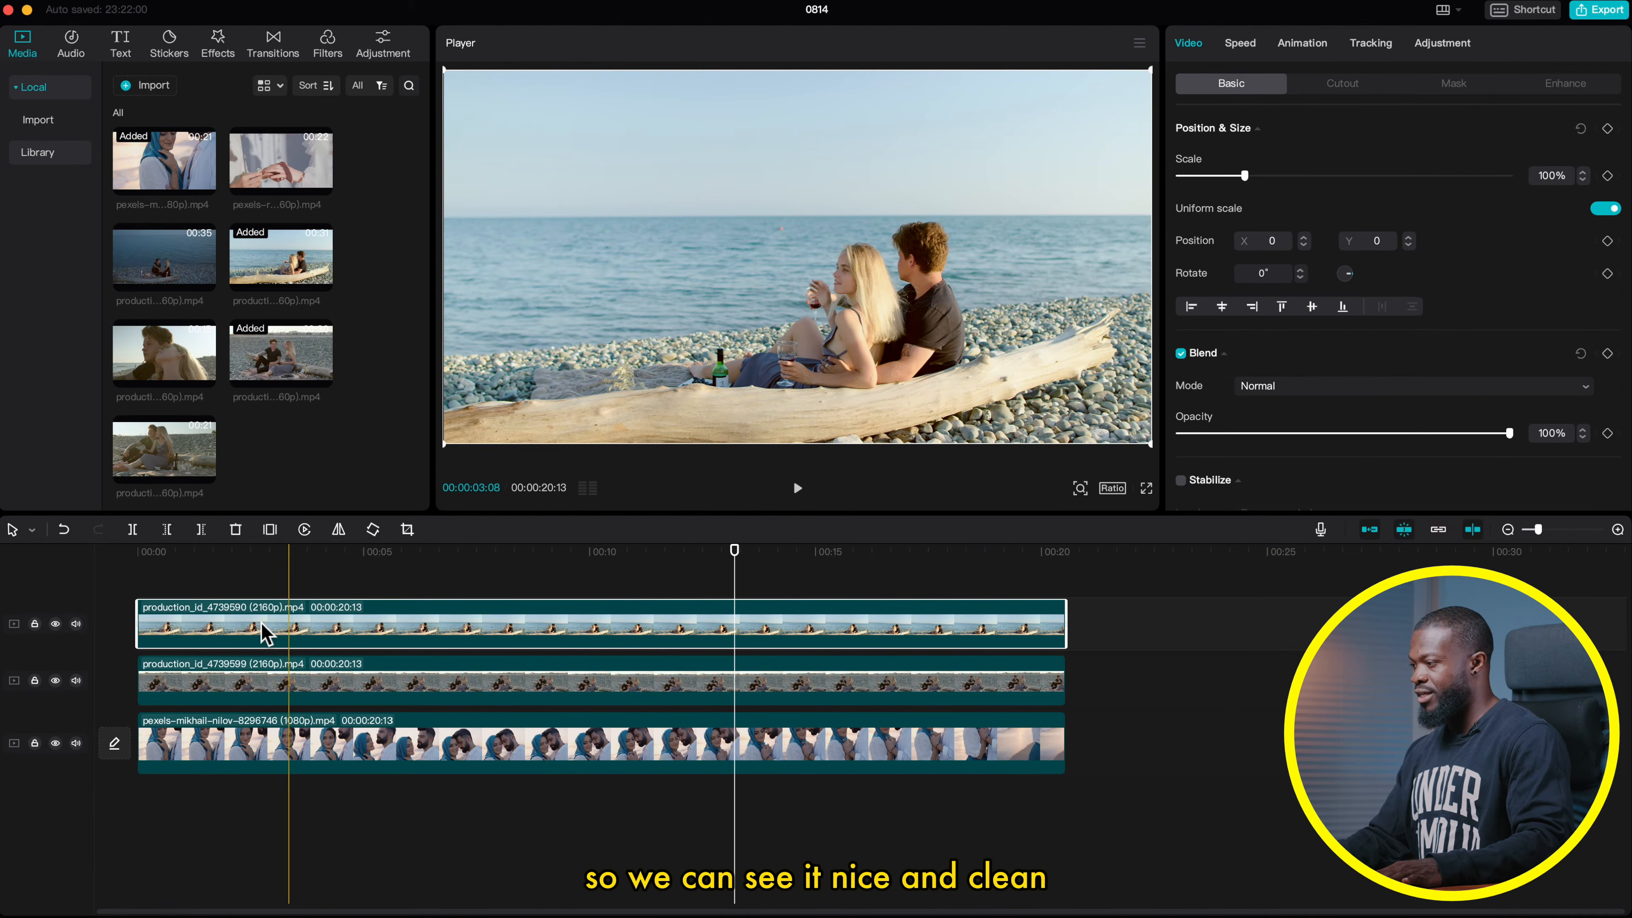
scroll(517, 627, up, 2)
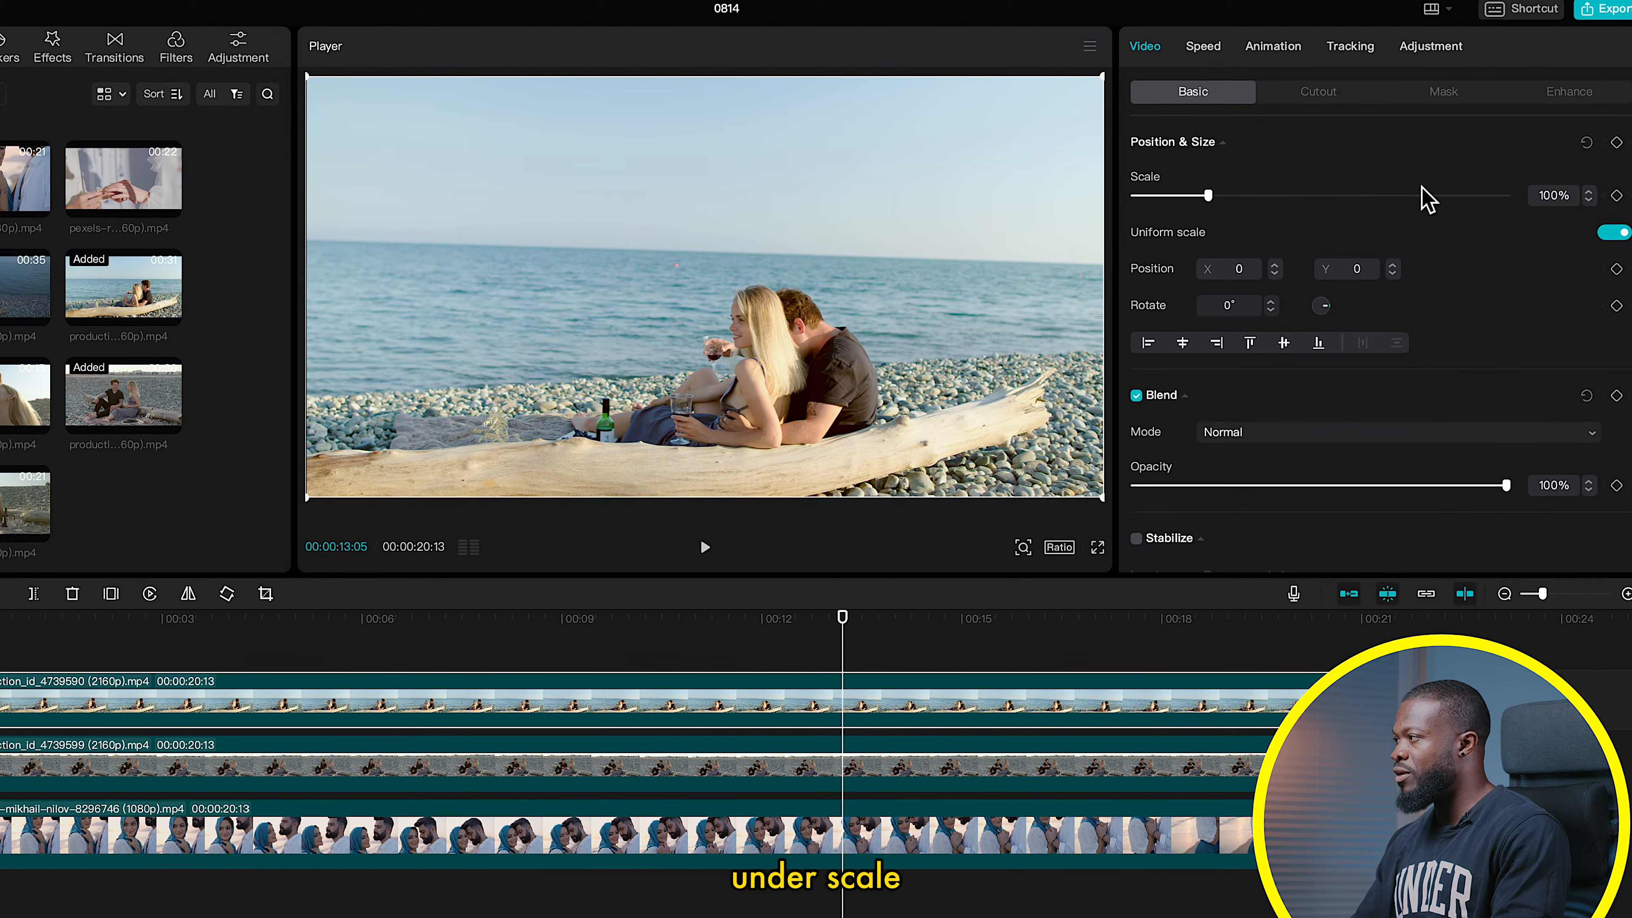
Step: Scale the topmost clip to 50% and place it in the upper-left quarter of the frame
text(0)
key(Return)
drag(728, 266, 536, 173)
Step: Scale the middle clip to 50% and place it in the lower-left quarter of the frame, at about X -960, Y -507
click(756, 772)
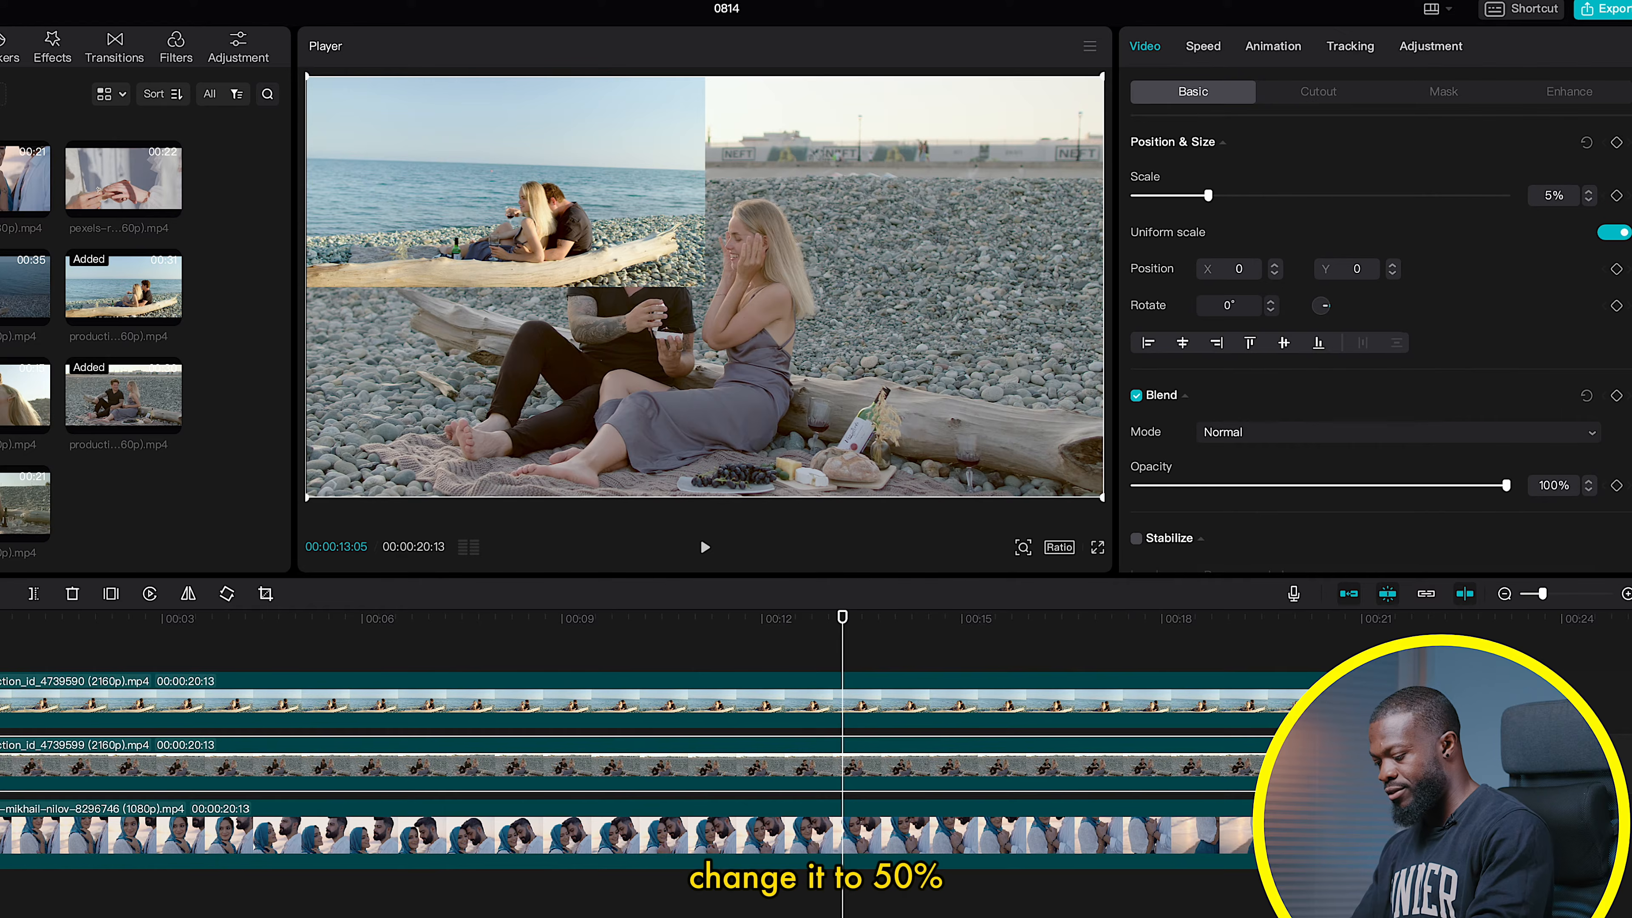
key(Return)
drag(751, 298, 555, 405)
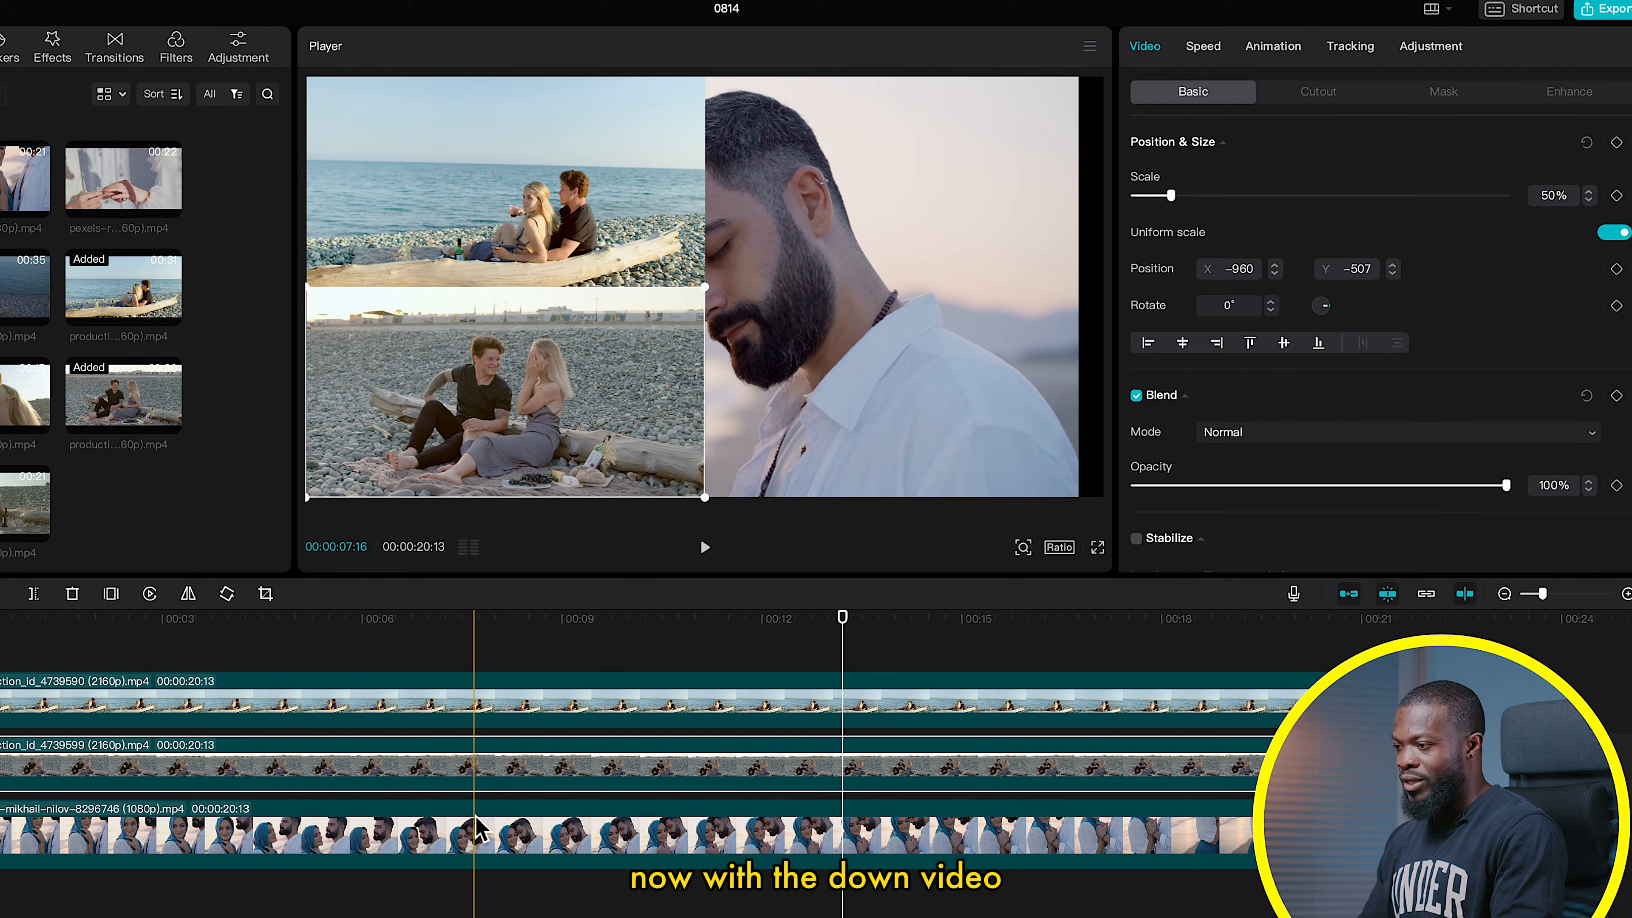
Step: Shift the bottom-track clip right so it fills the right half of the frame, and play the three-way split screen
click(475, 831)
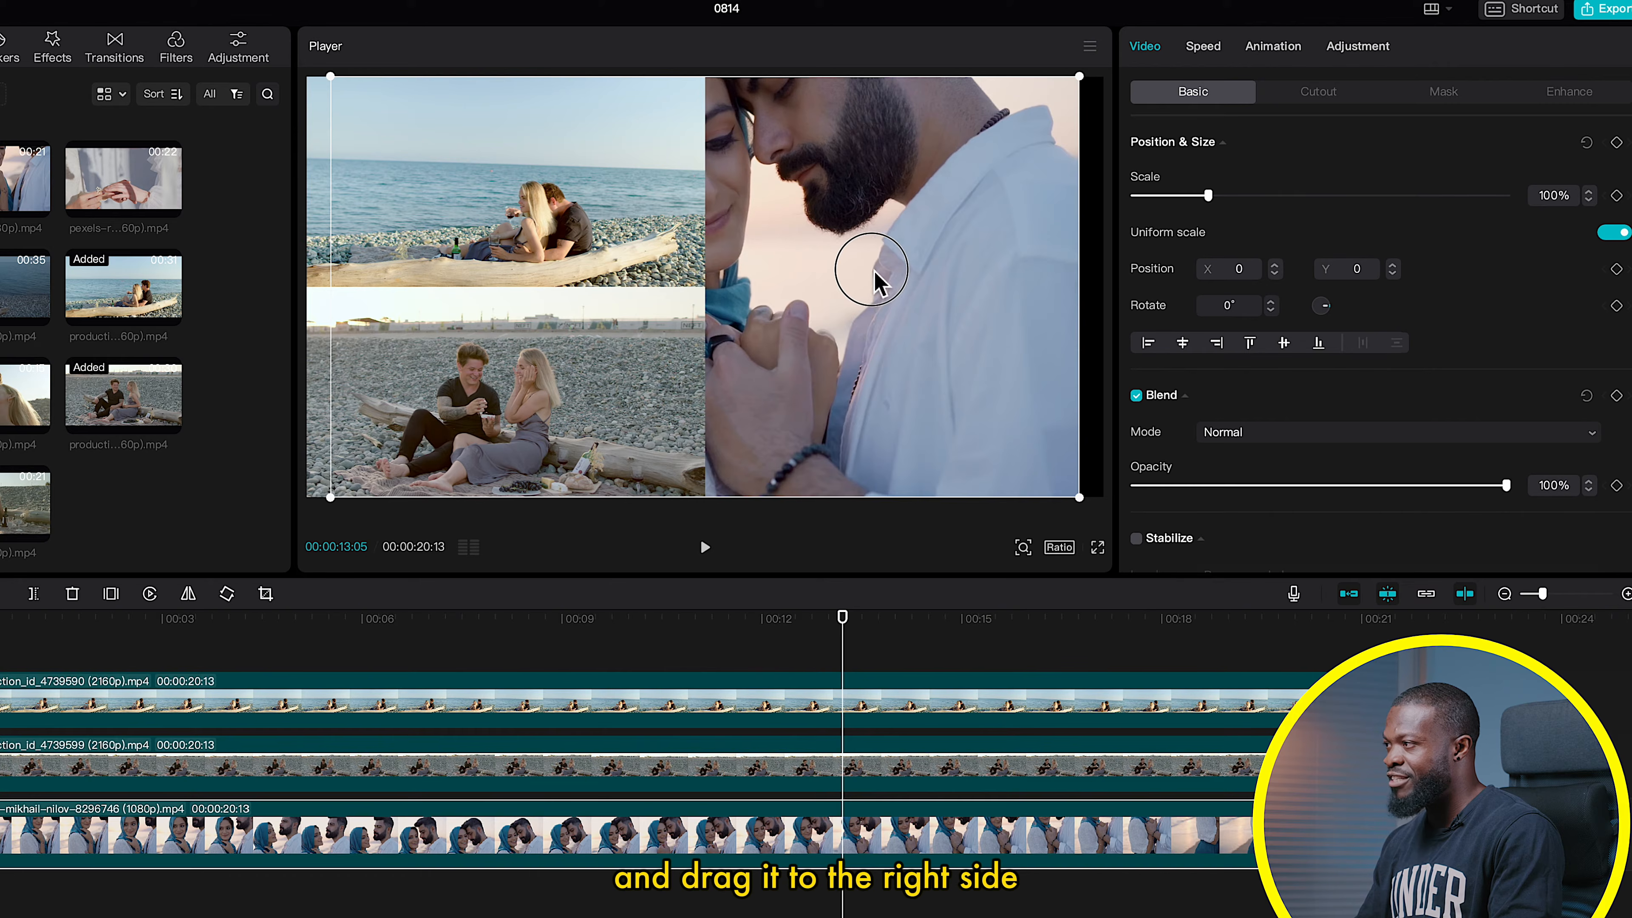
drag(896, 271, 999, 275)
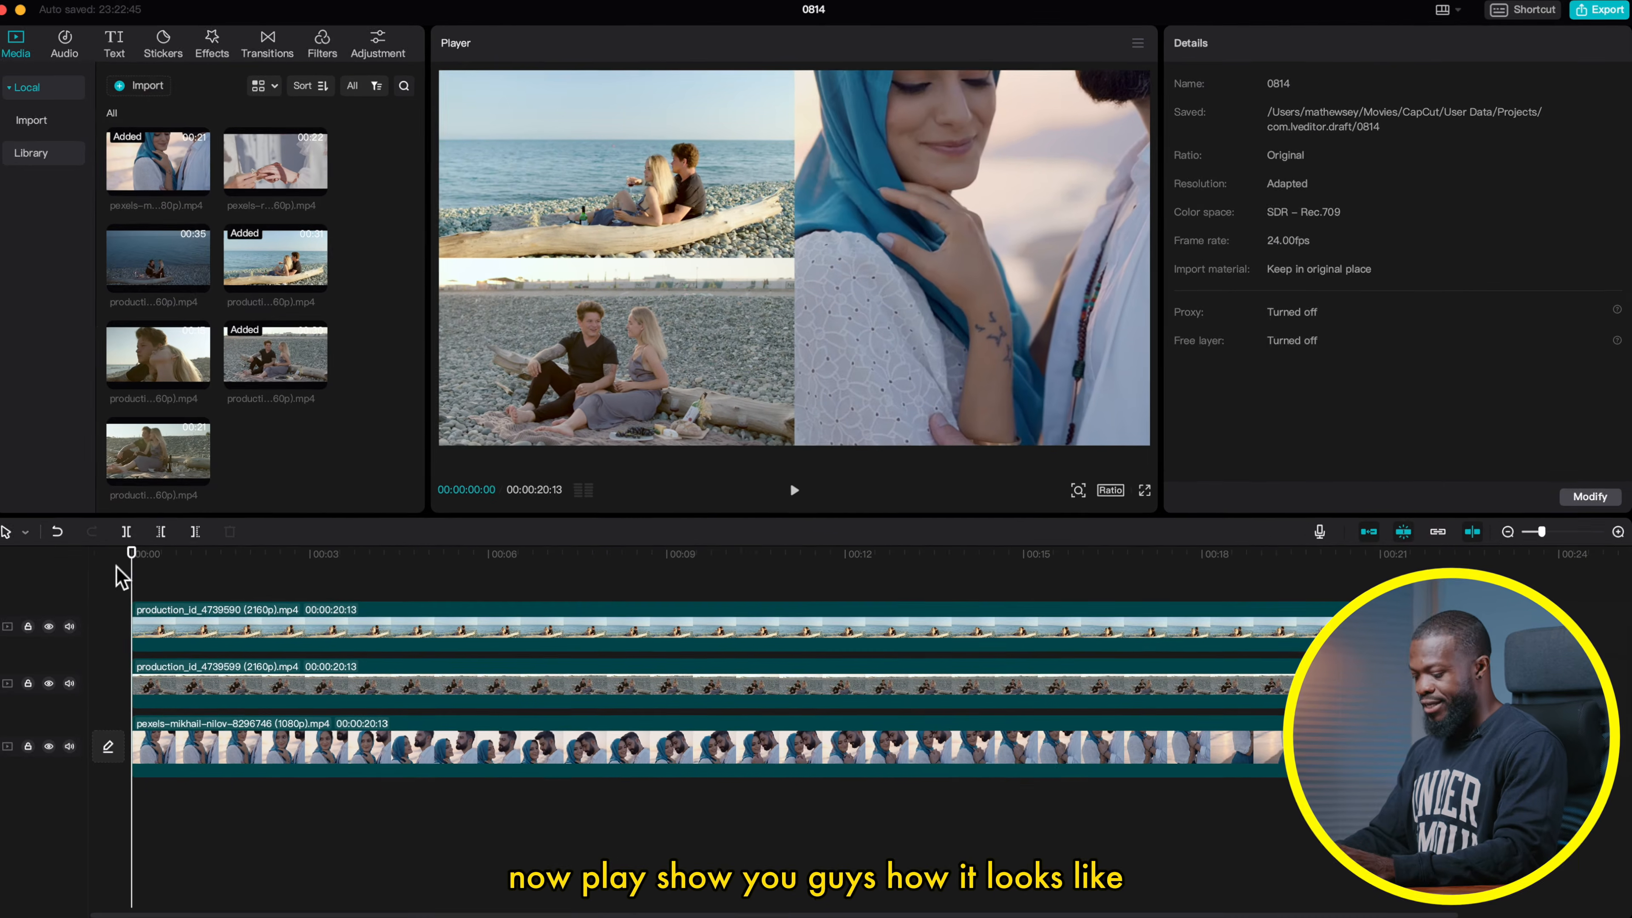
key(space)
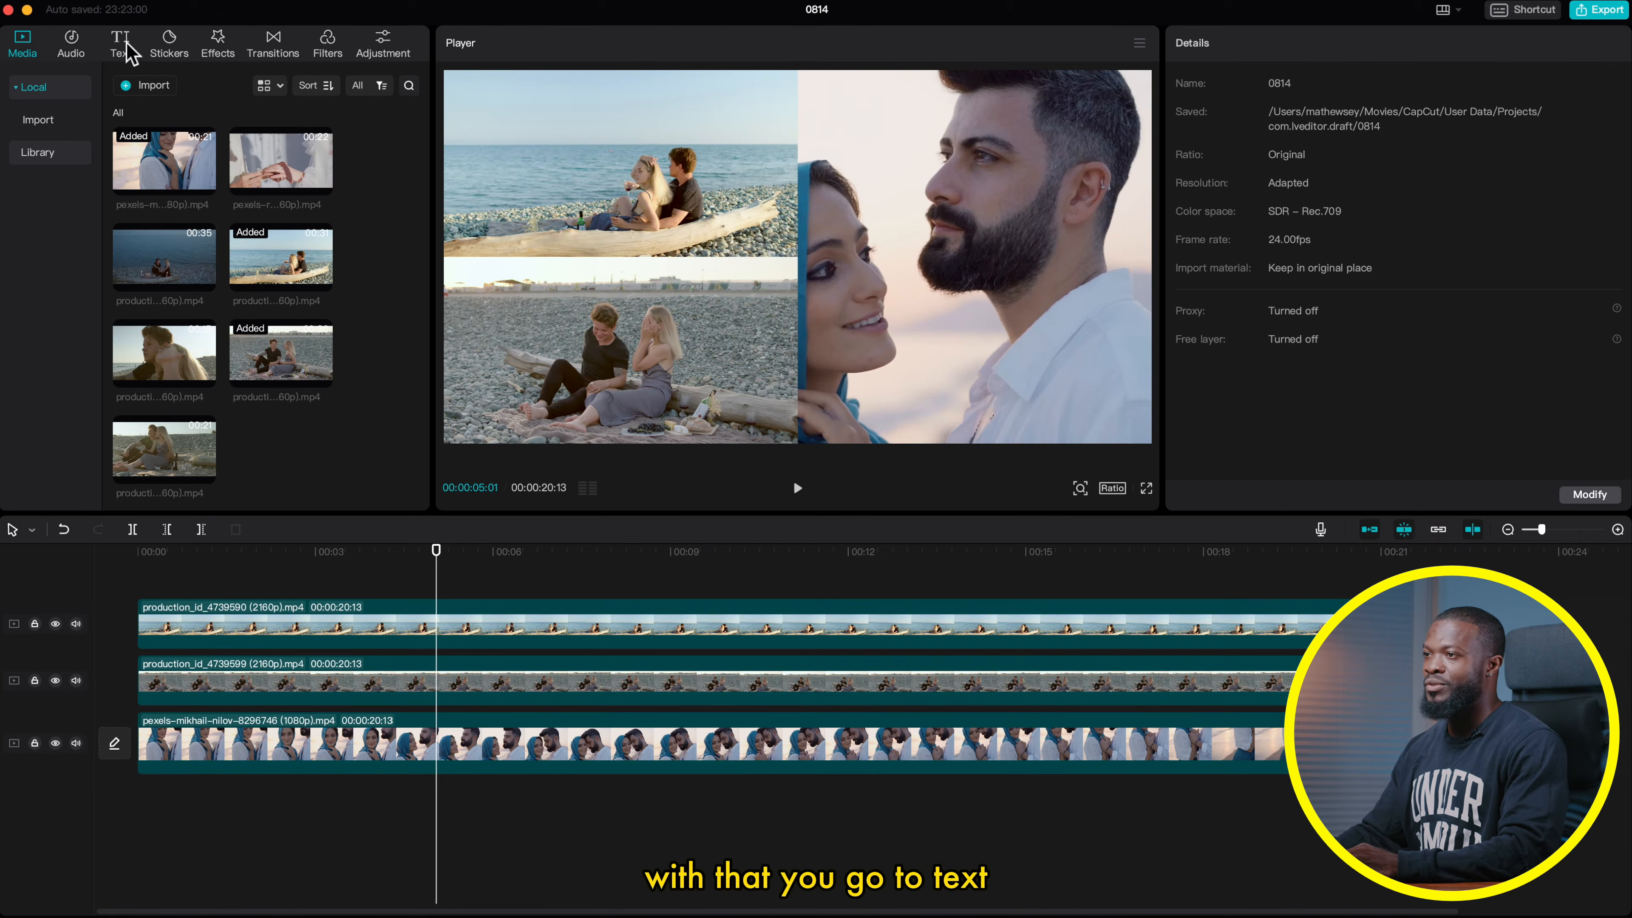
Step: Add a default text above the three clips at the start of the timeline and extend it to their end
click(129, 51)
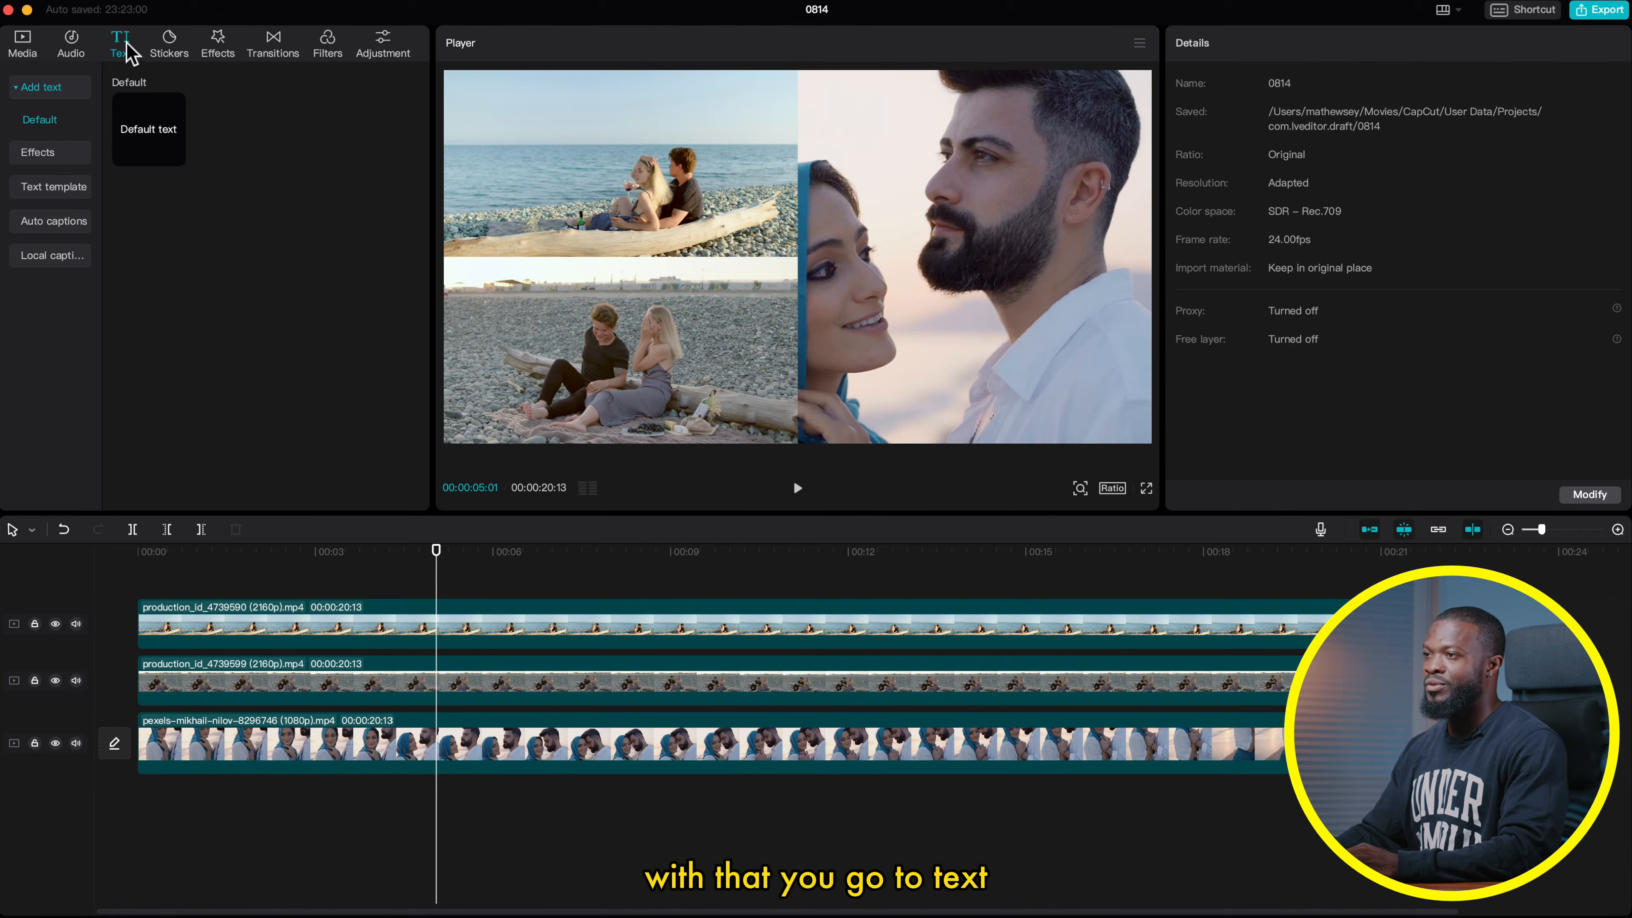
drag(149, 128, 139, 605)
drag(316, 607, 1354, 584)
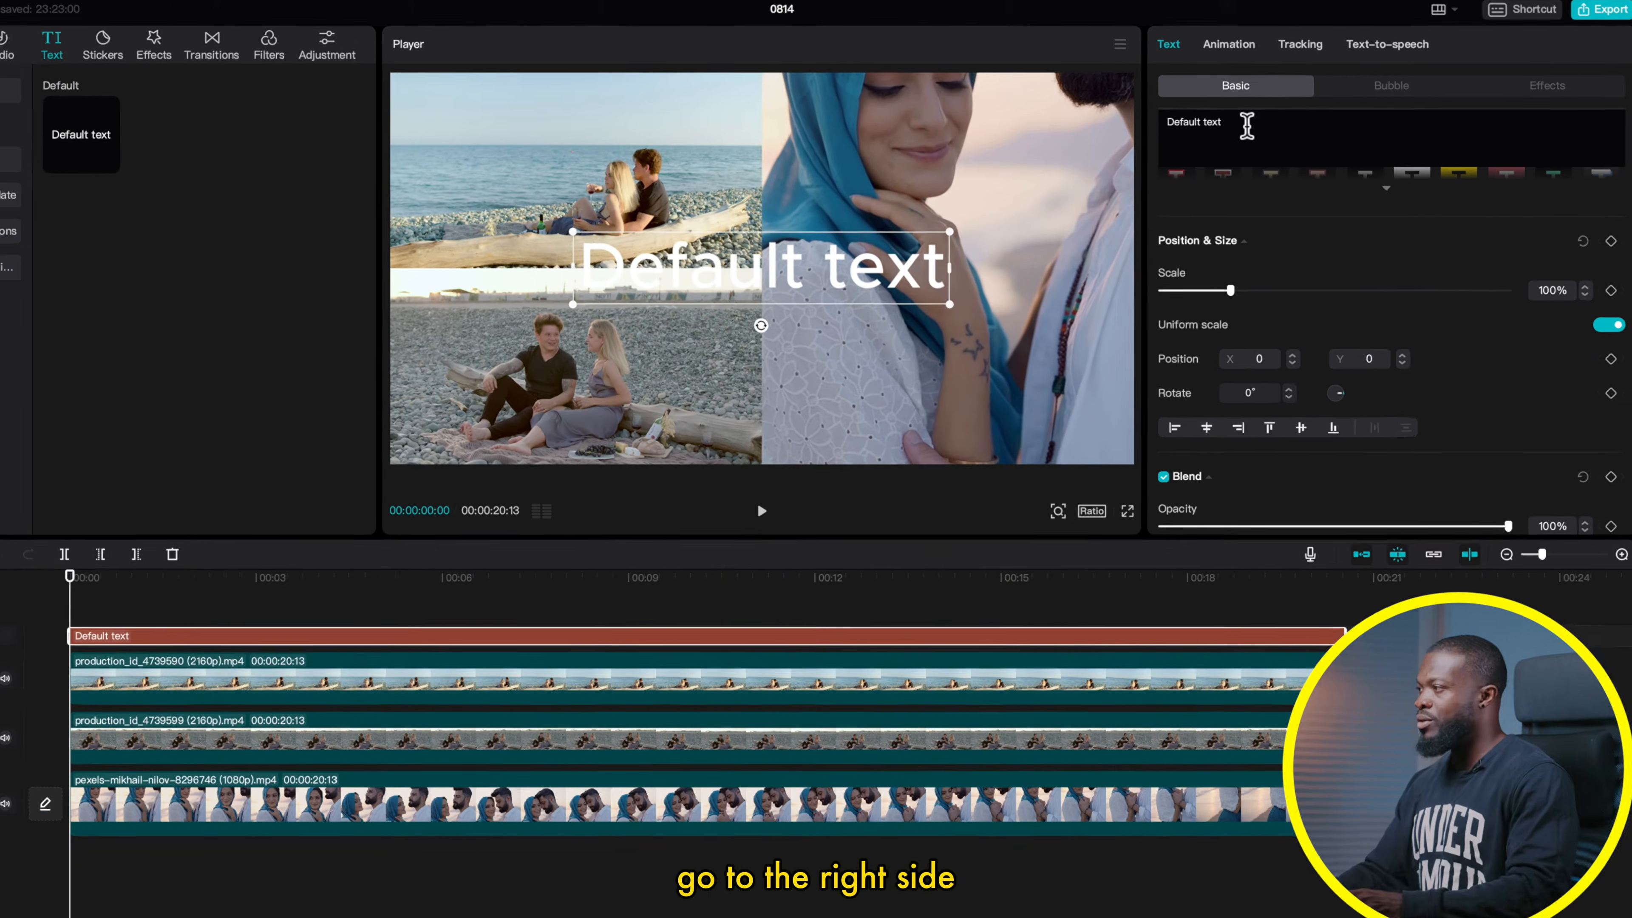
Step: Replace the default text with eight underscores and colour the resulting line bright yellow
drag(1276, 120, 1165, 119)
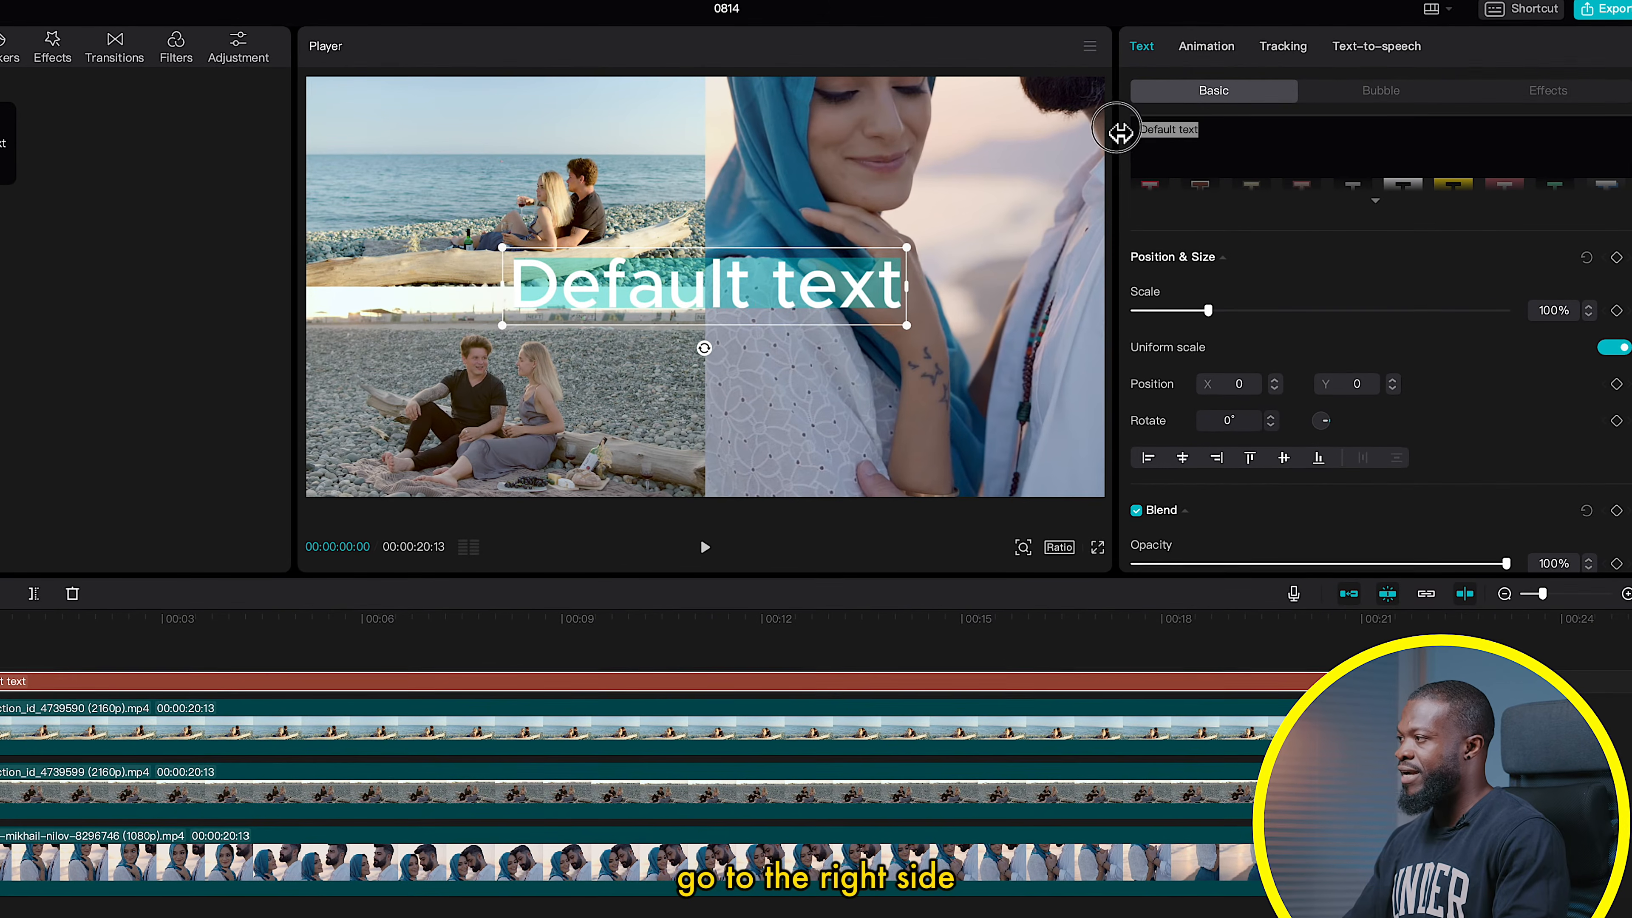
key(BackSpace)
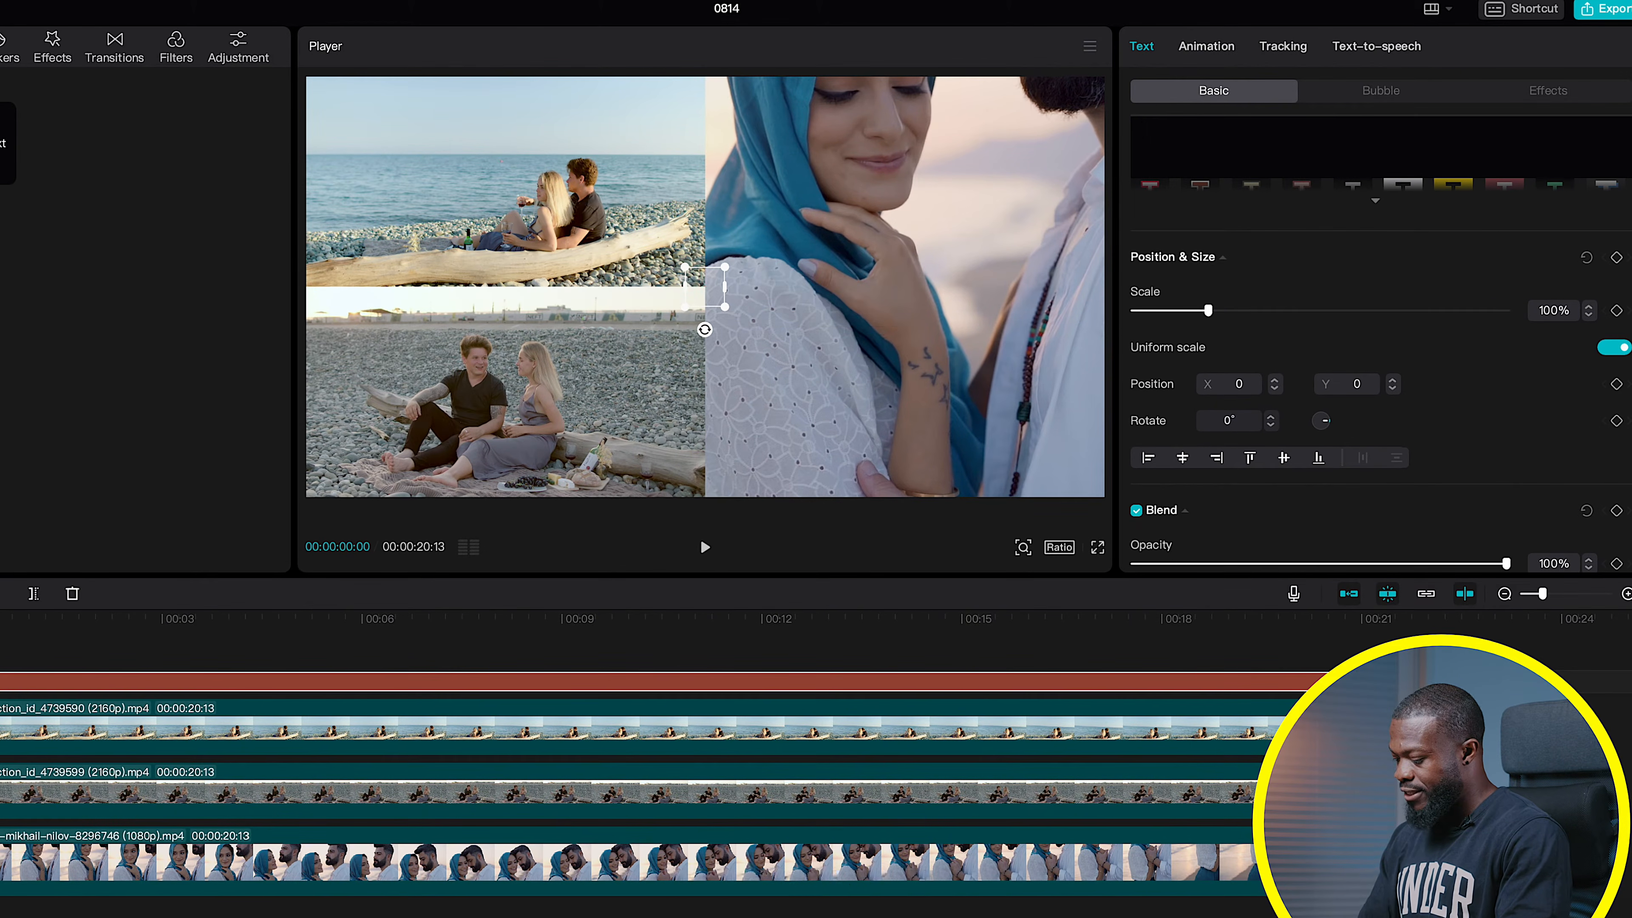
text(______)
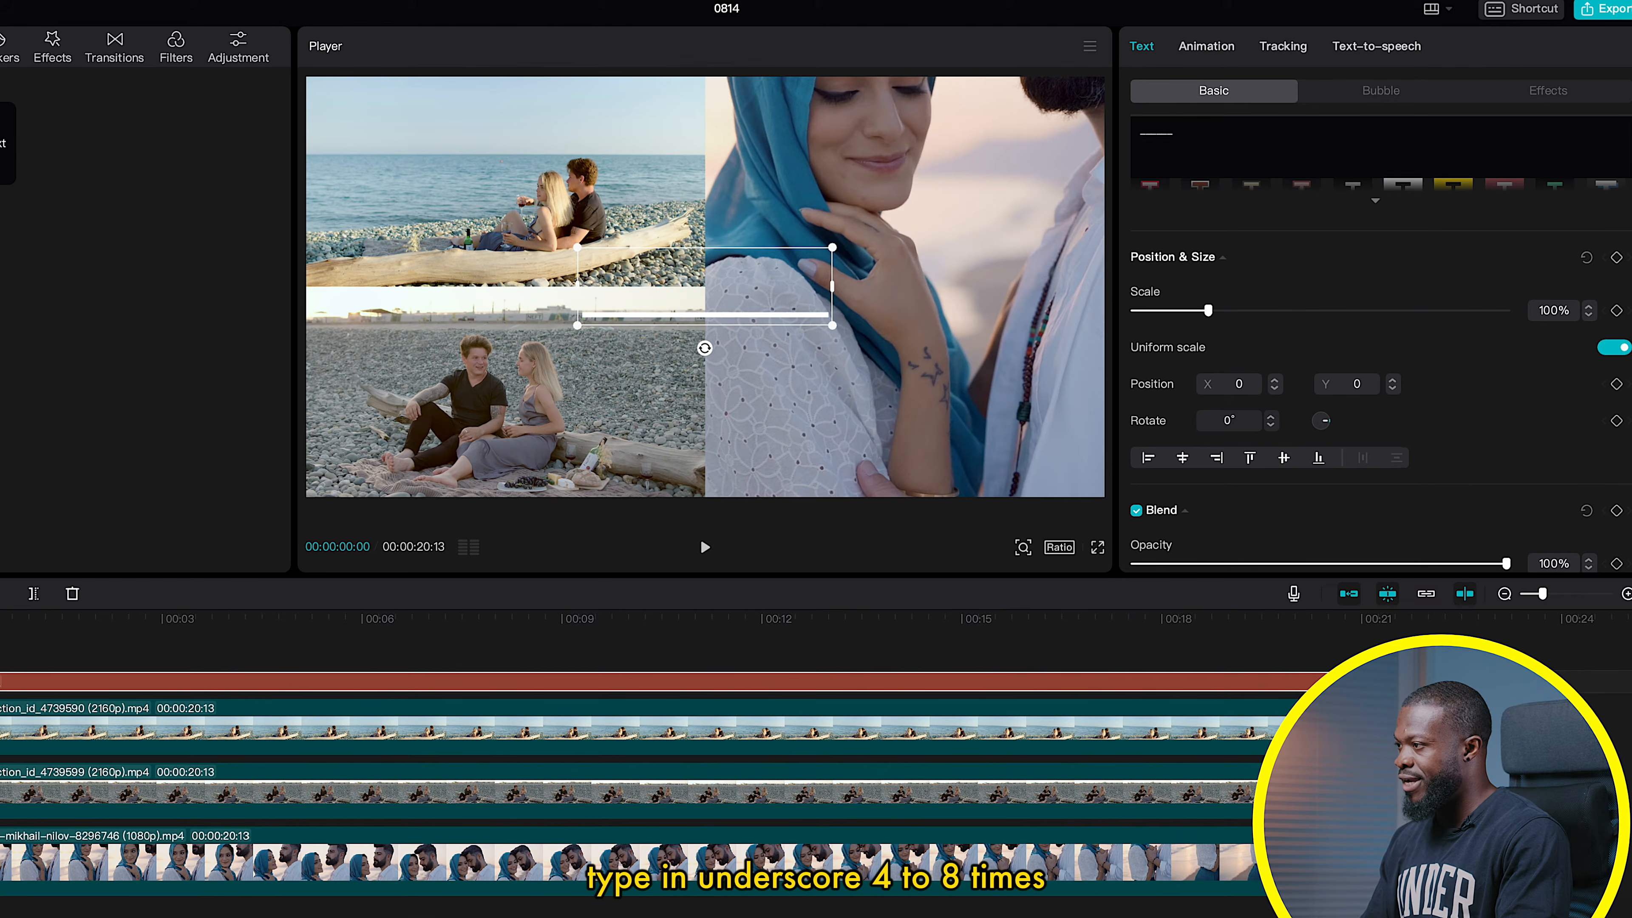
text(__)
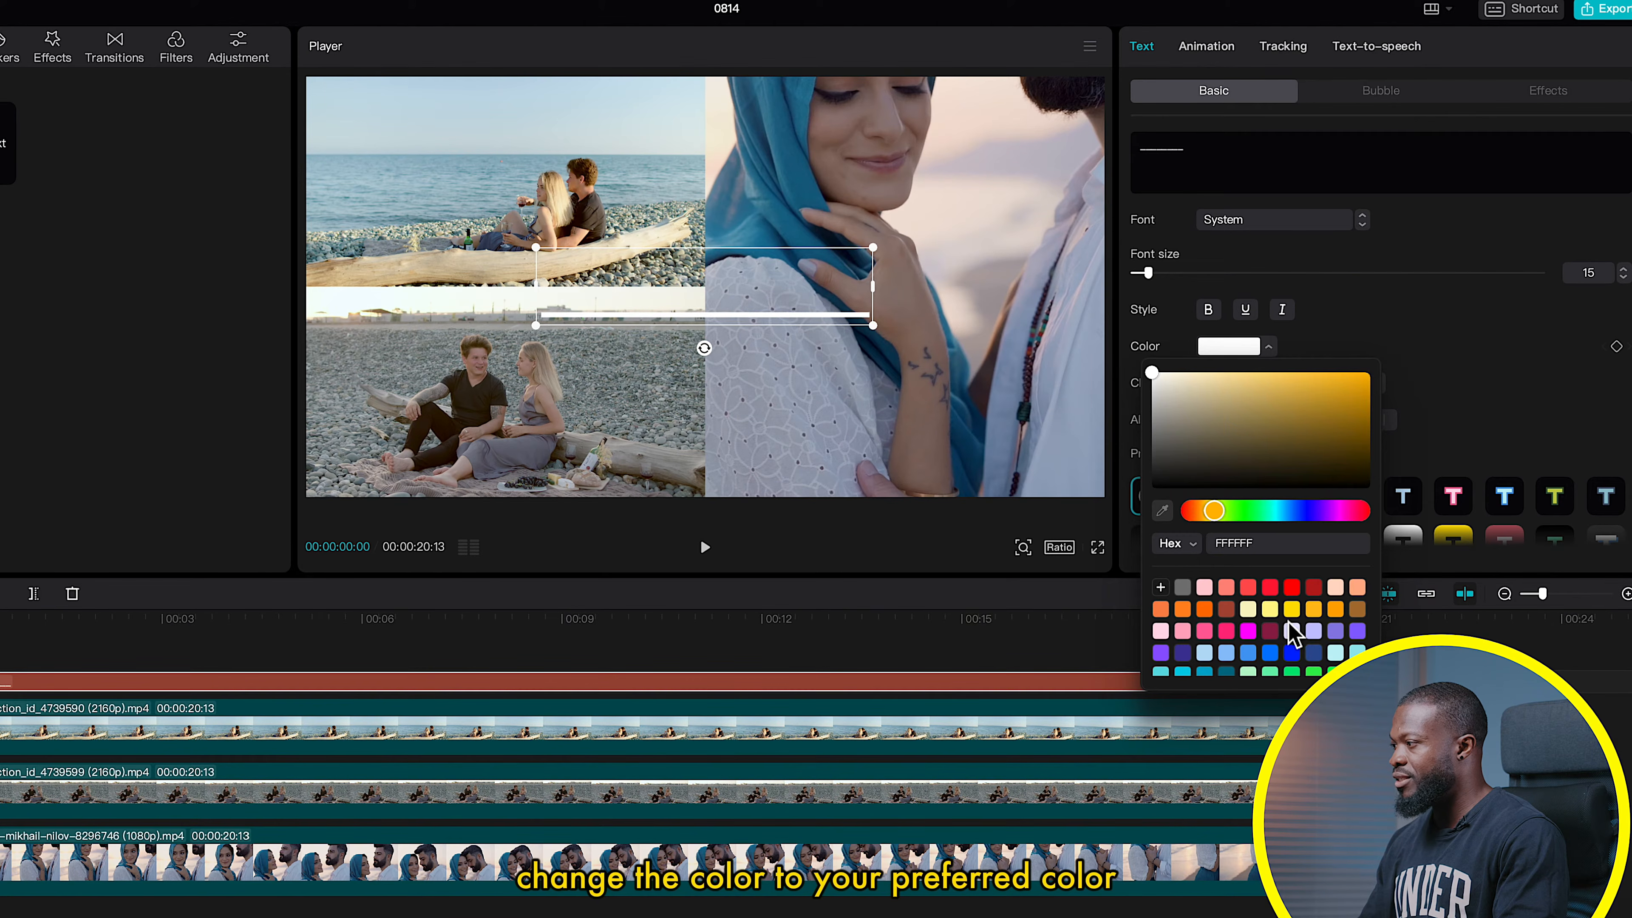
click(1293, 609)
scroll(1402, 462, down, 5)
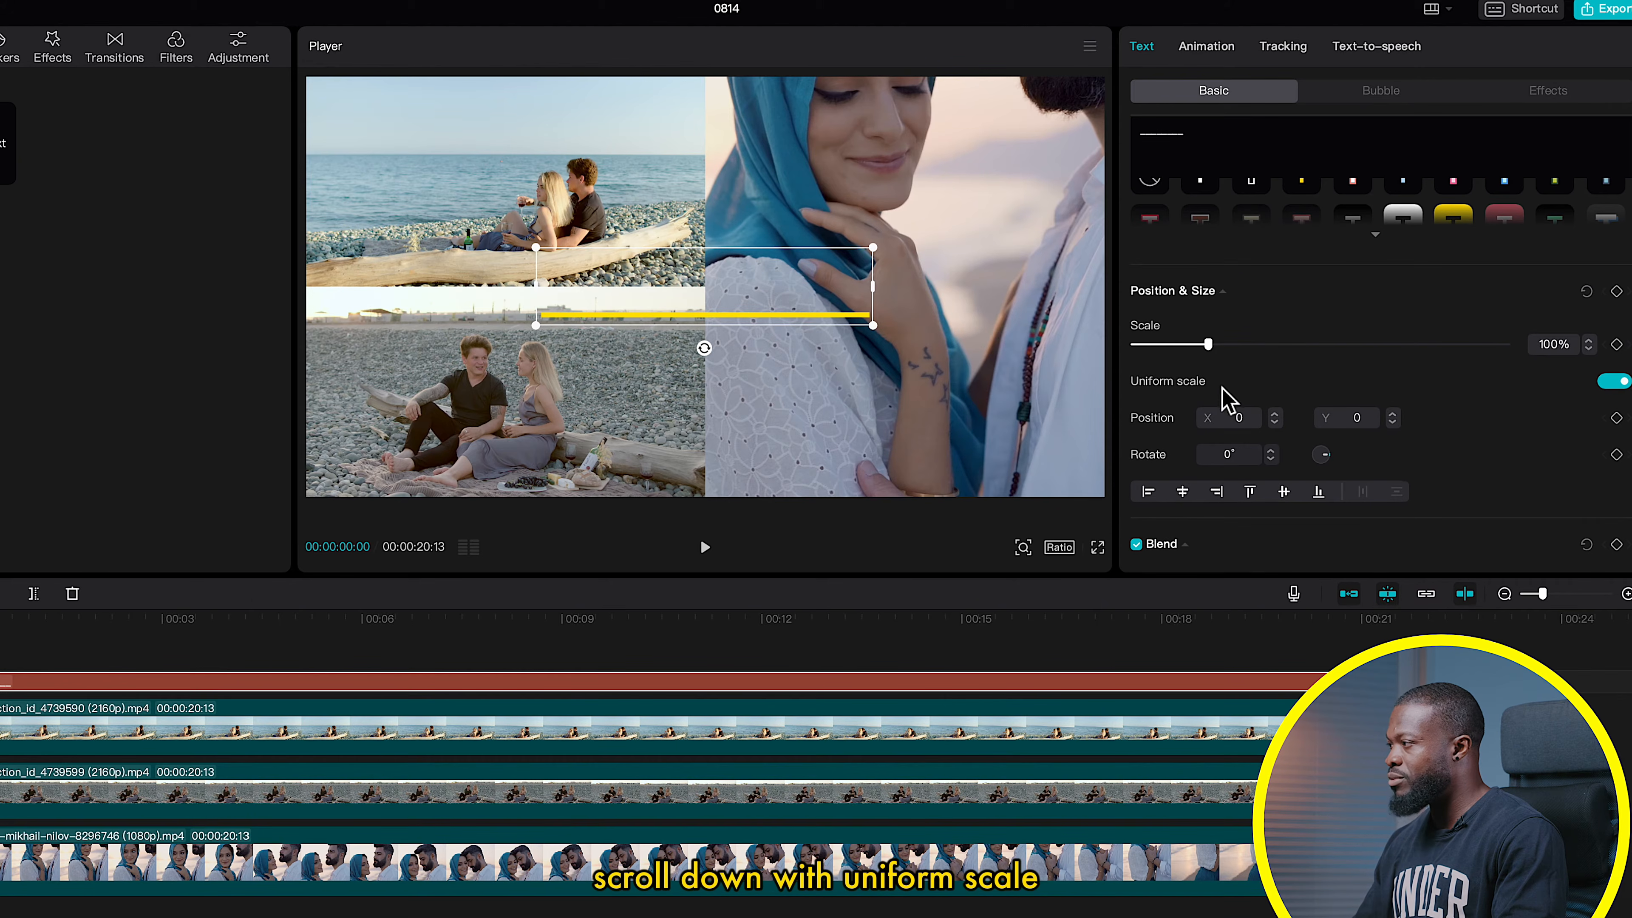
Step: Turn off uniform scale, stretch the yellow line to 164% width and 202% height, and stand it at -90° between the left and right clips
click(1613, 381)
drag(1210, 346, 1255, 346)
drag(1209, 398, 1284, 398)
drag(703, 390, 803, 289)
drag(764, 312, 708, 313)
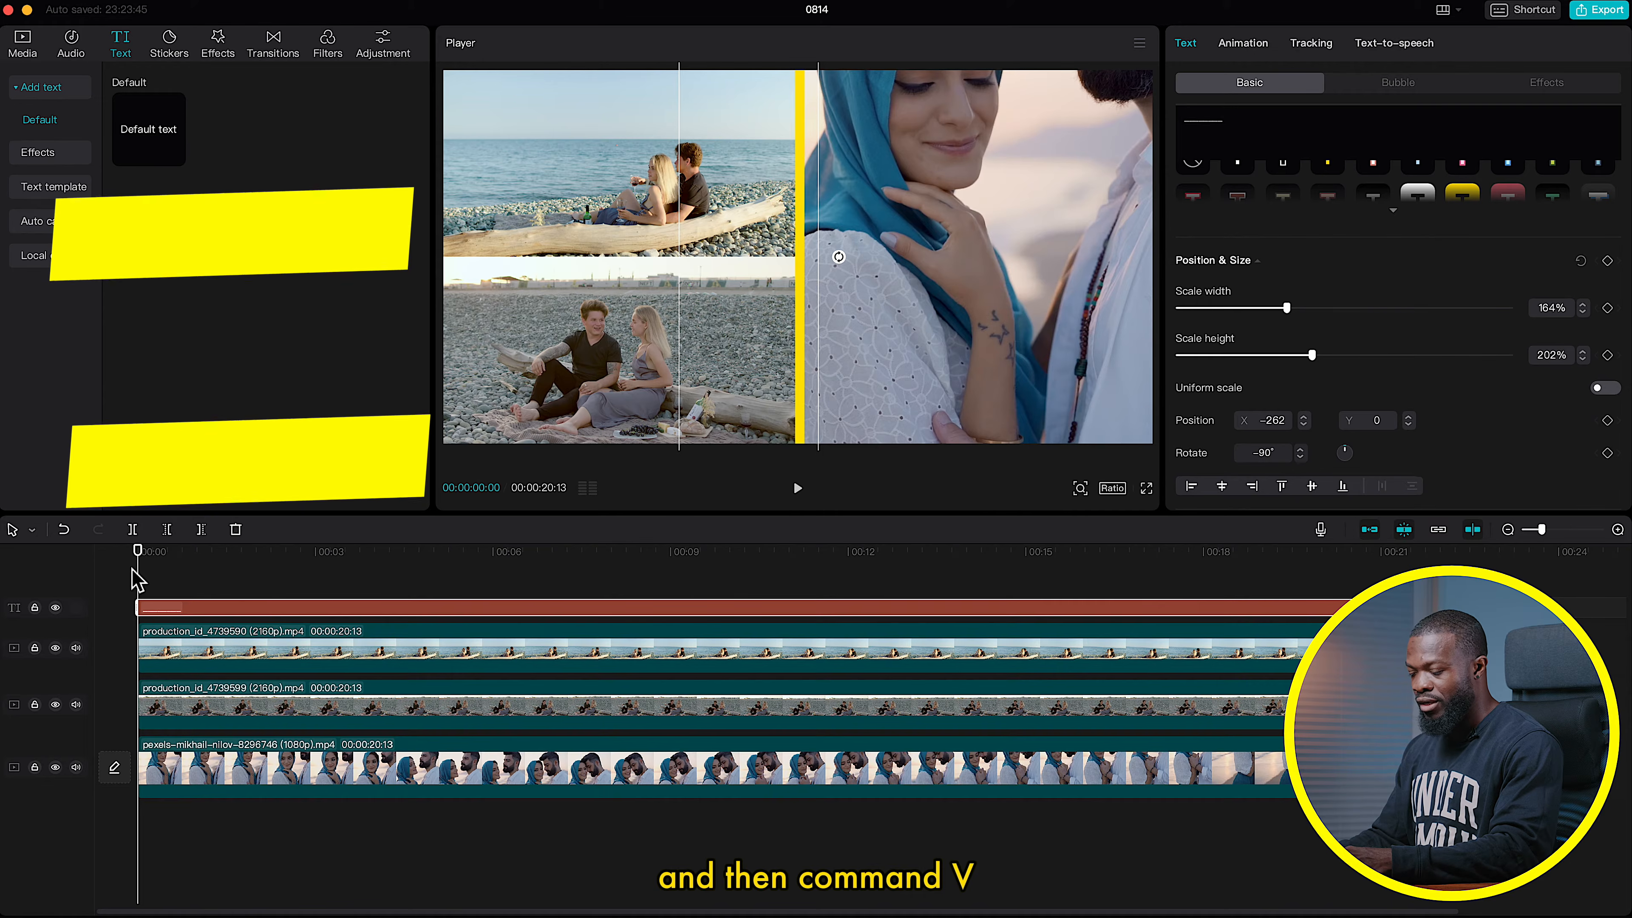
Step: Paste a copy of the yellow line, set it horizontally between the two left clips at about X -1270, Y 256, and play the result
key(super+v)
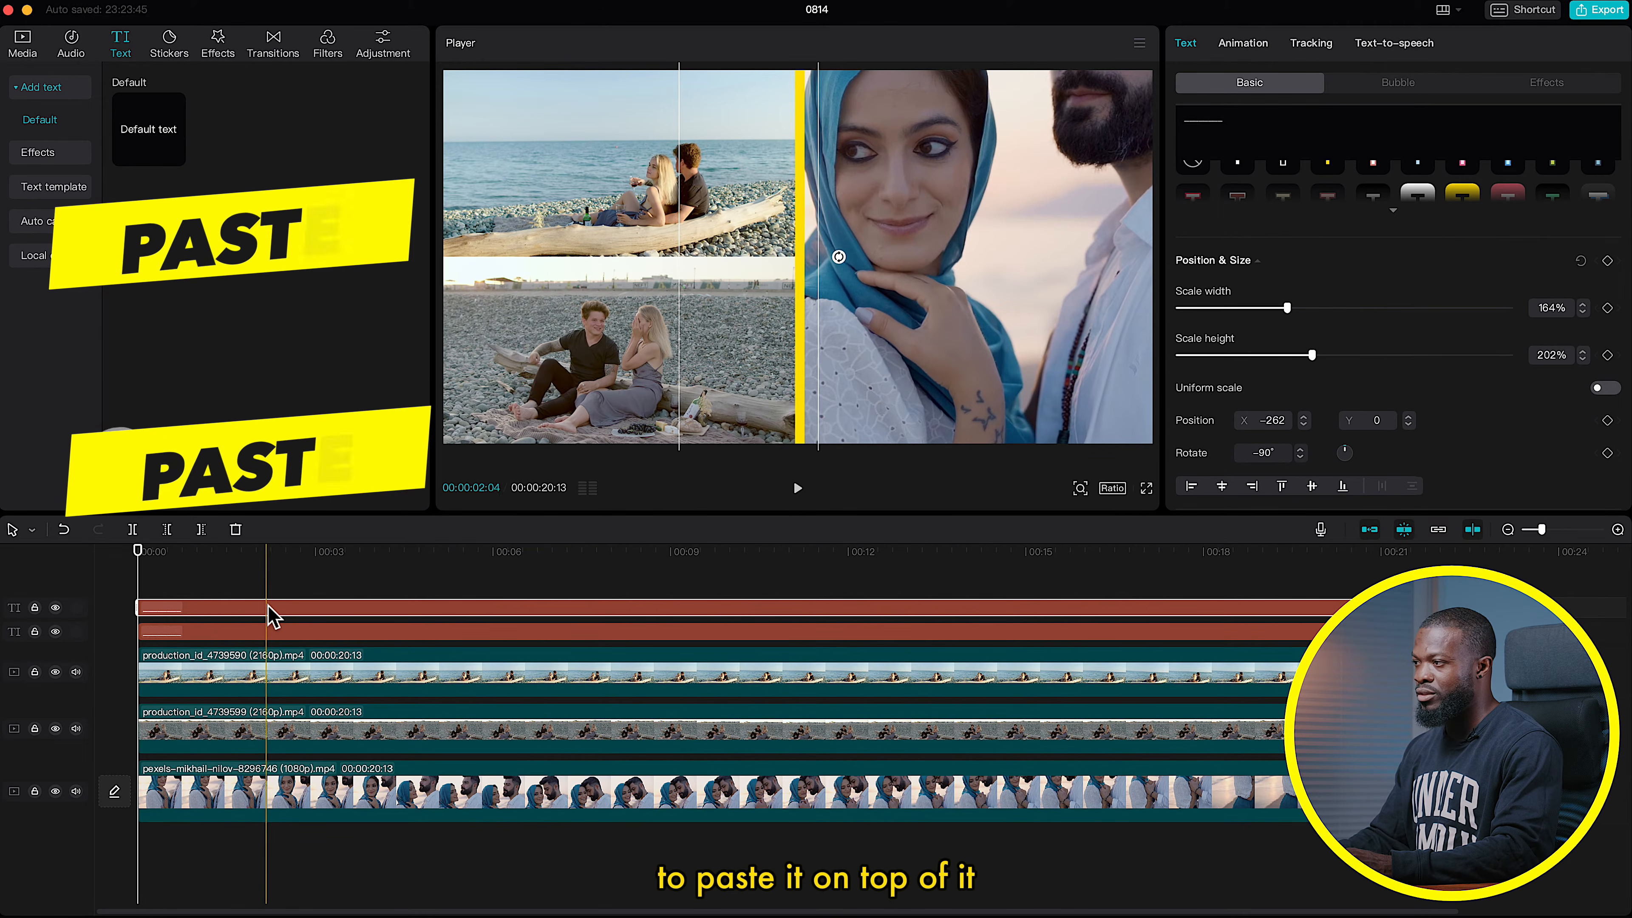
drag(804, 267, 579, 270)
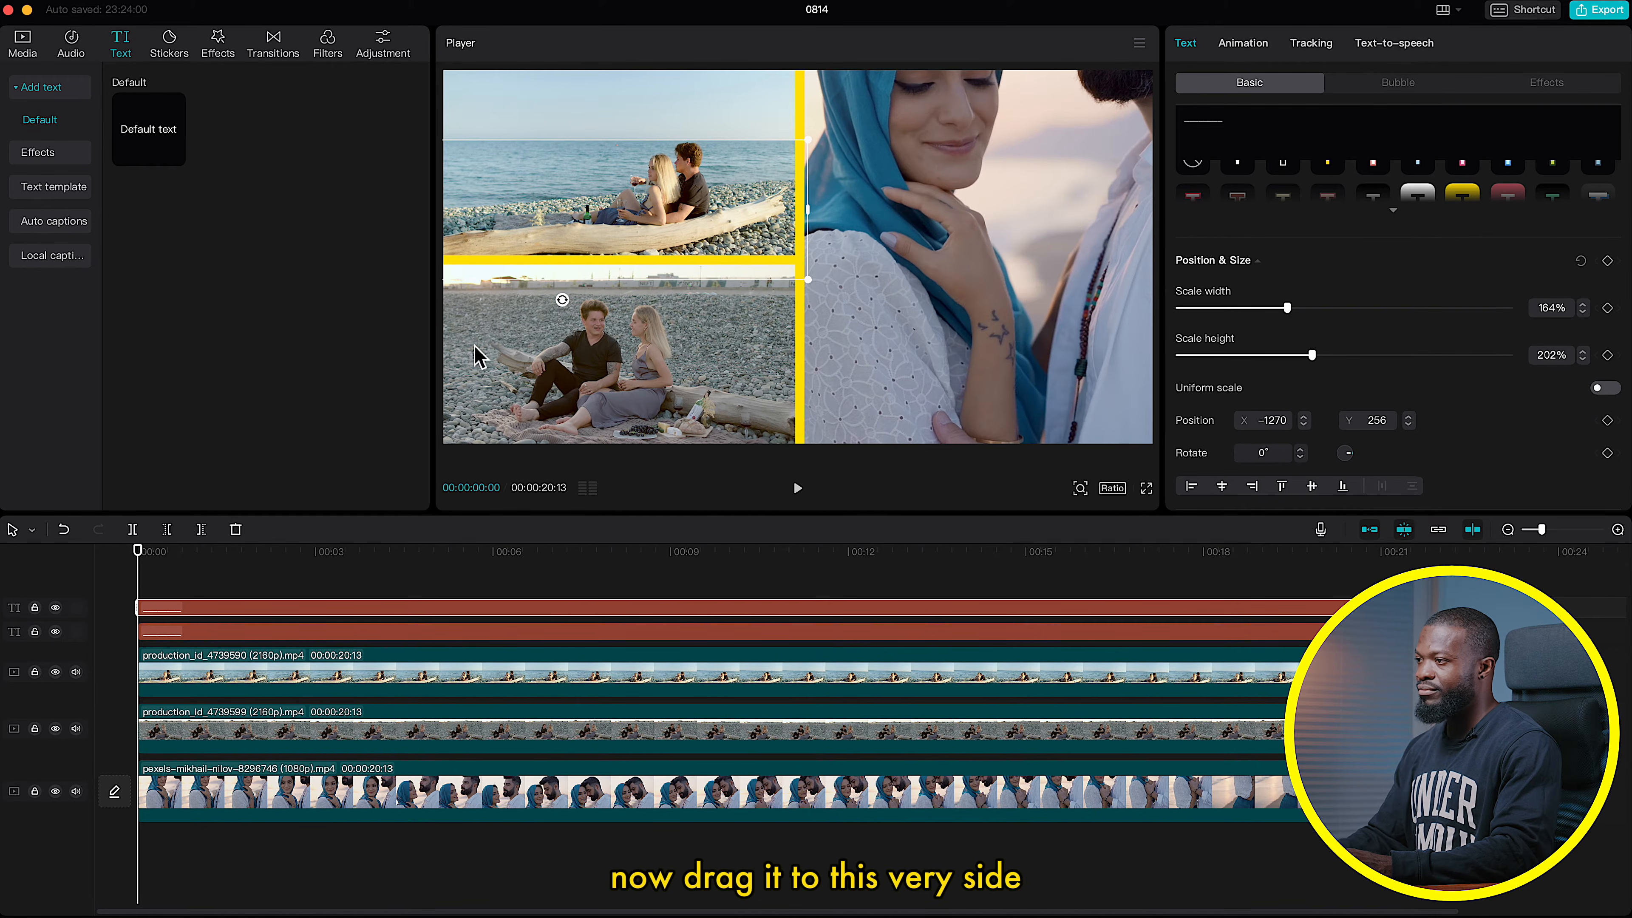
click(134, 576)
key(space)
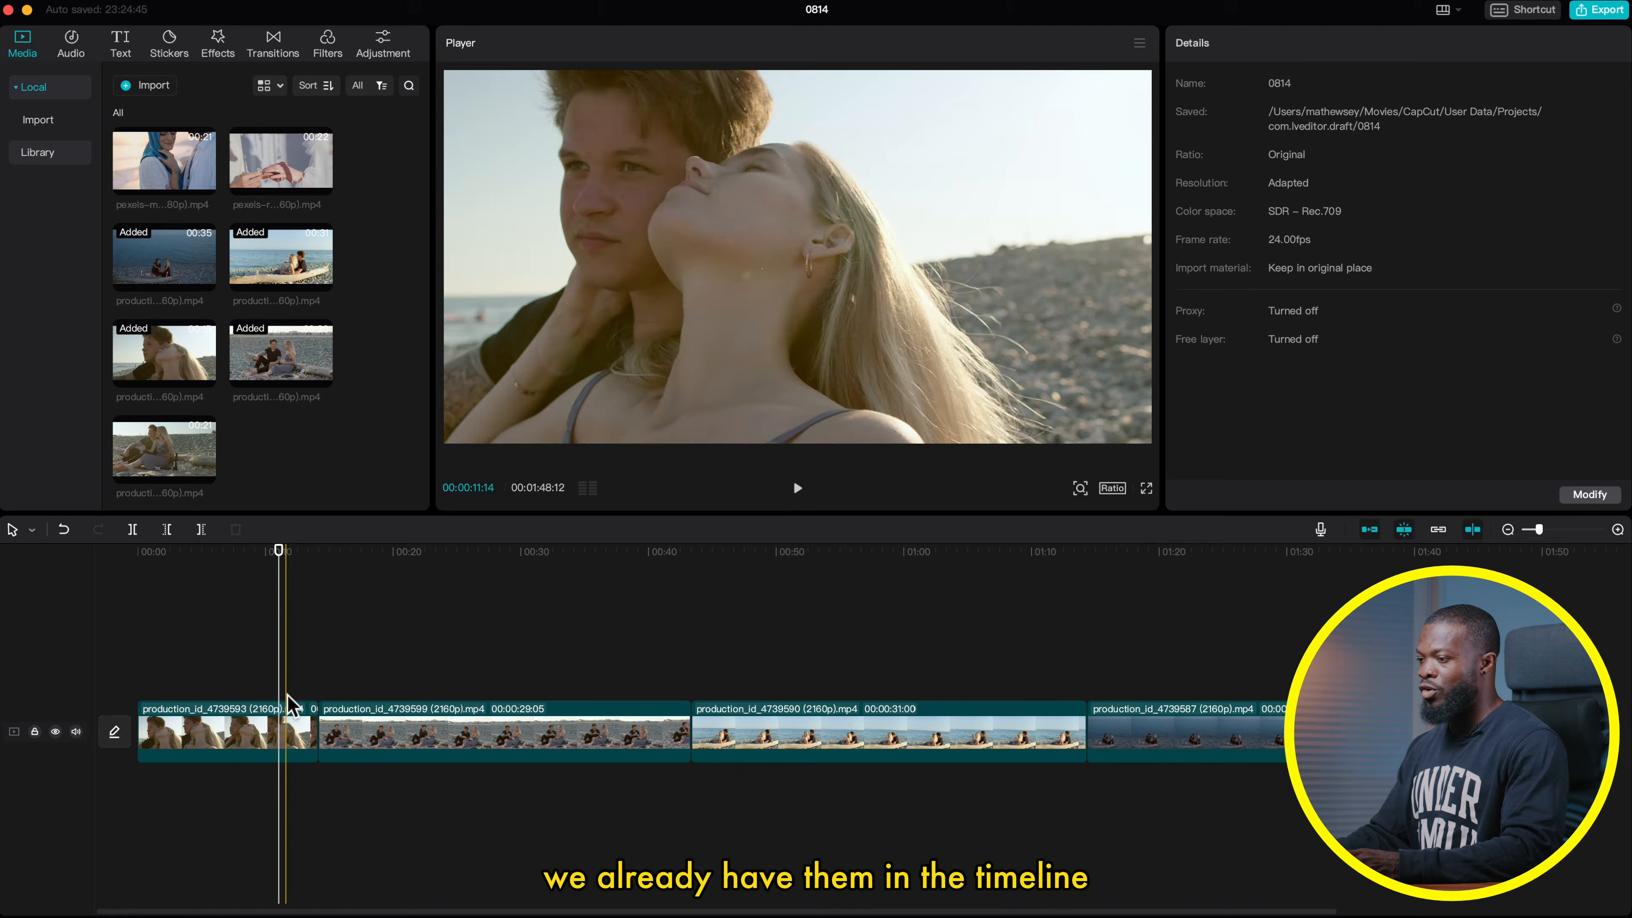
Step: Stack the other three clips on separate tracks above the first clip, trimming each to the first clip's length
drag(476, 746, 293, 672)
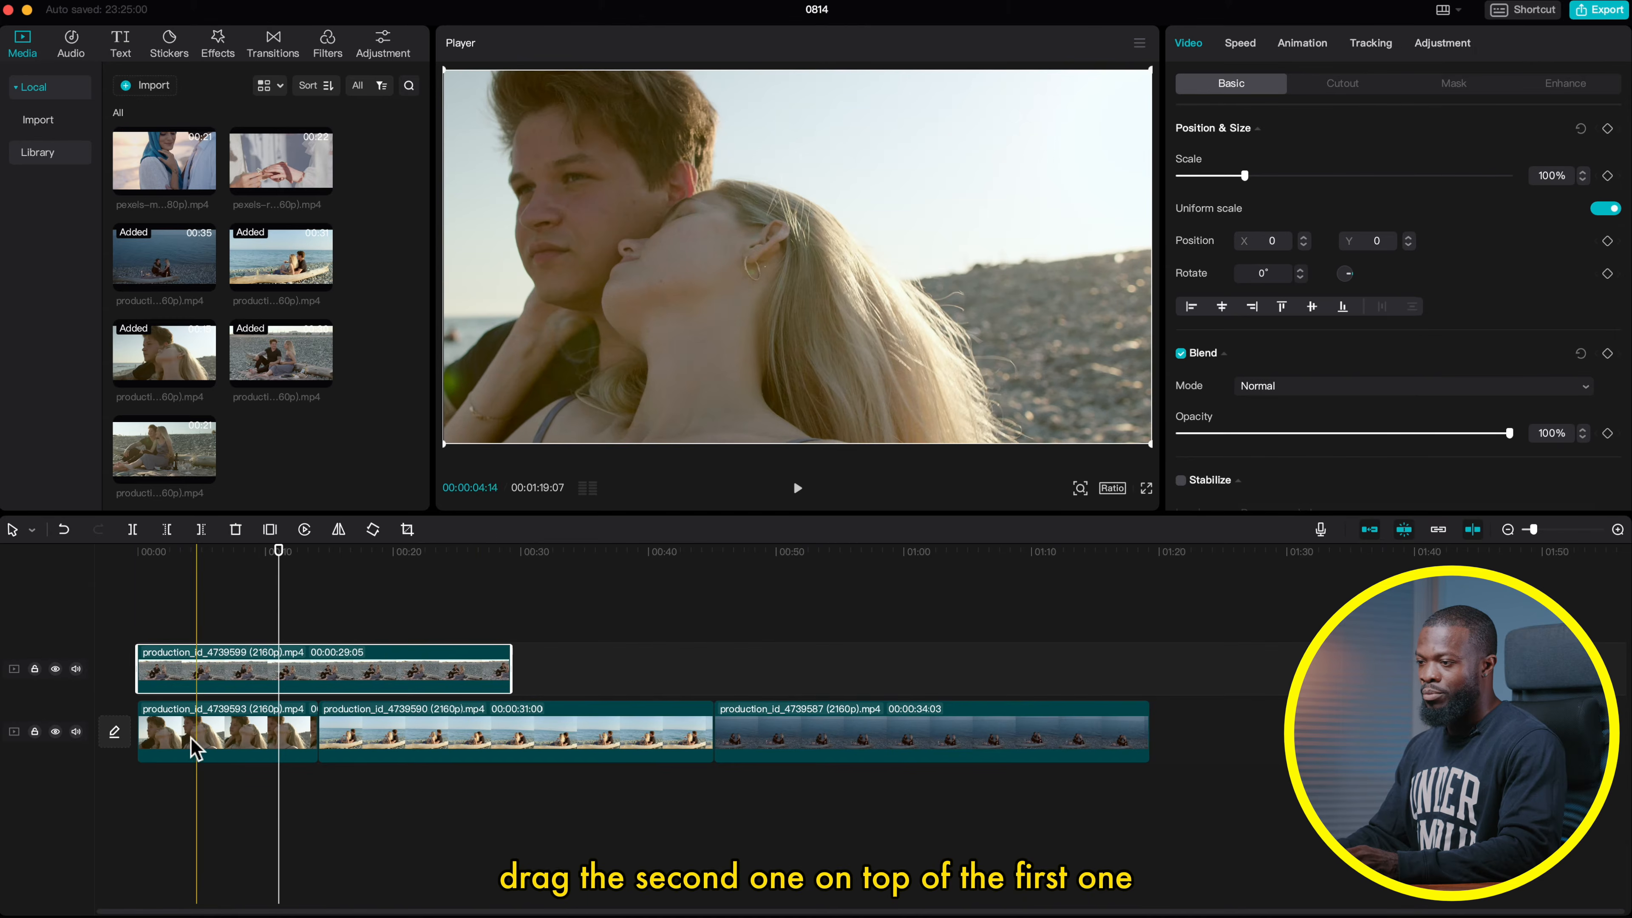
drag(512, 671, 319, 668)
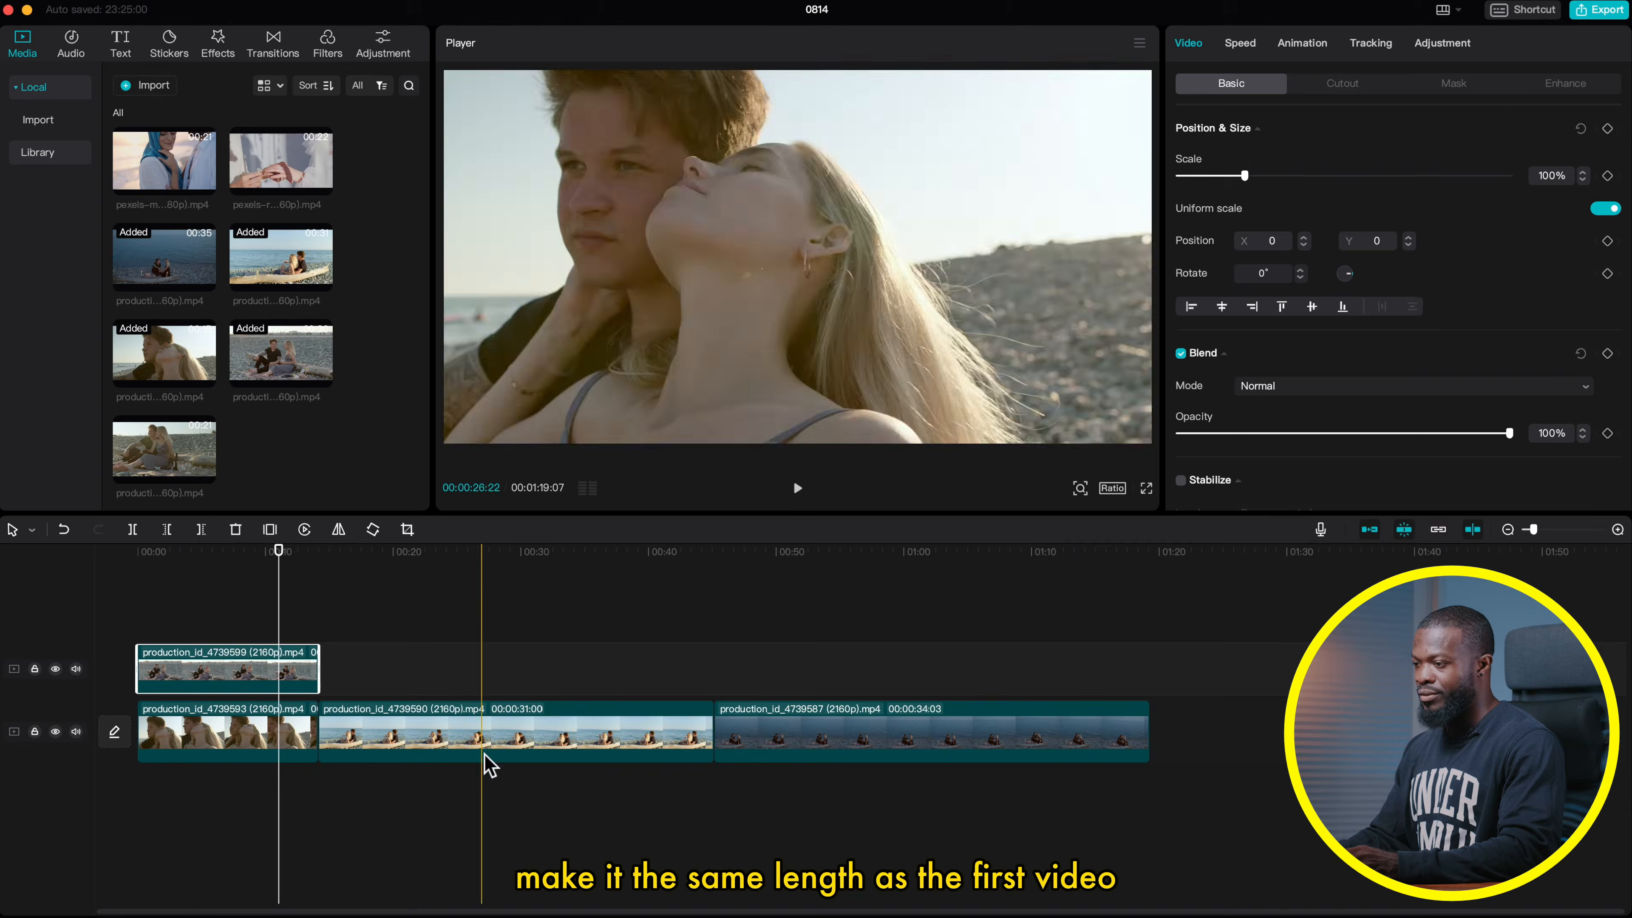
click(463, 747)
drag(464, 739, 283, 637)
drag(536, 632, 319, 632)
drag(435, 747, 263, 578)
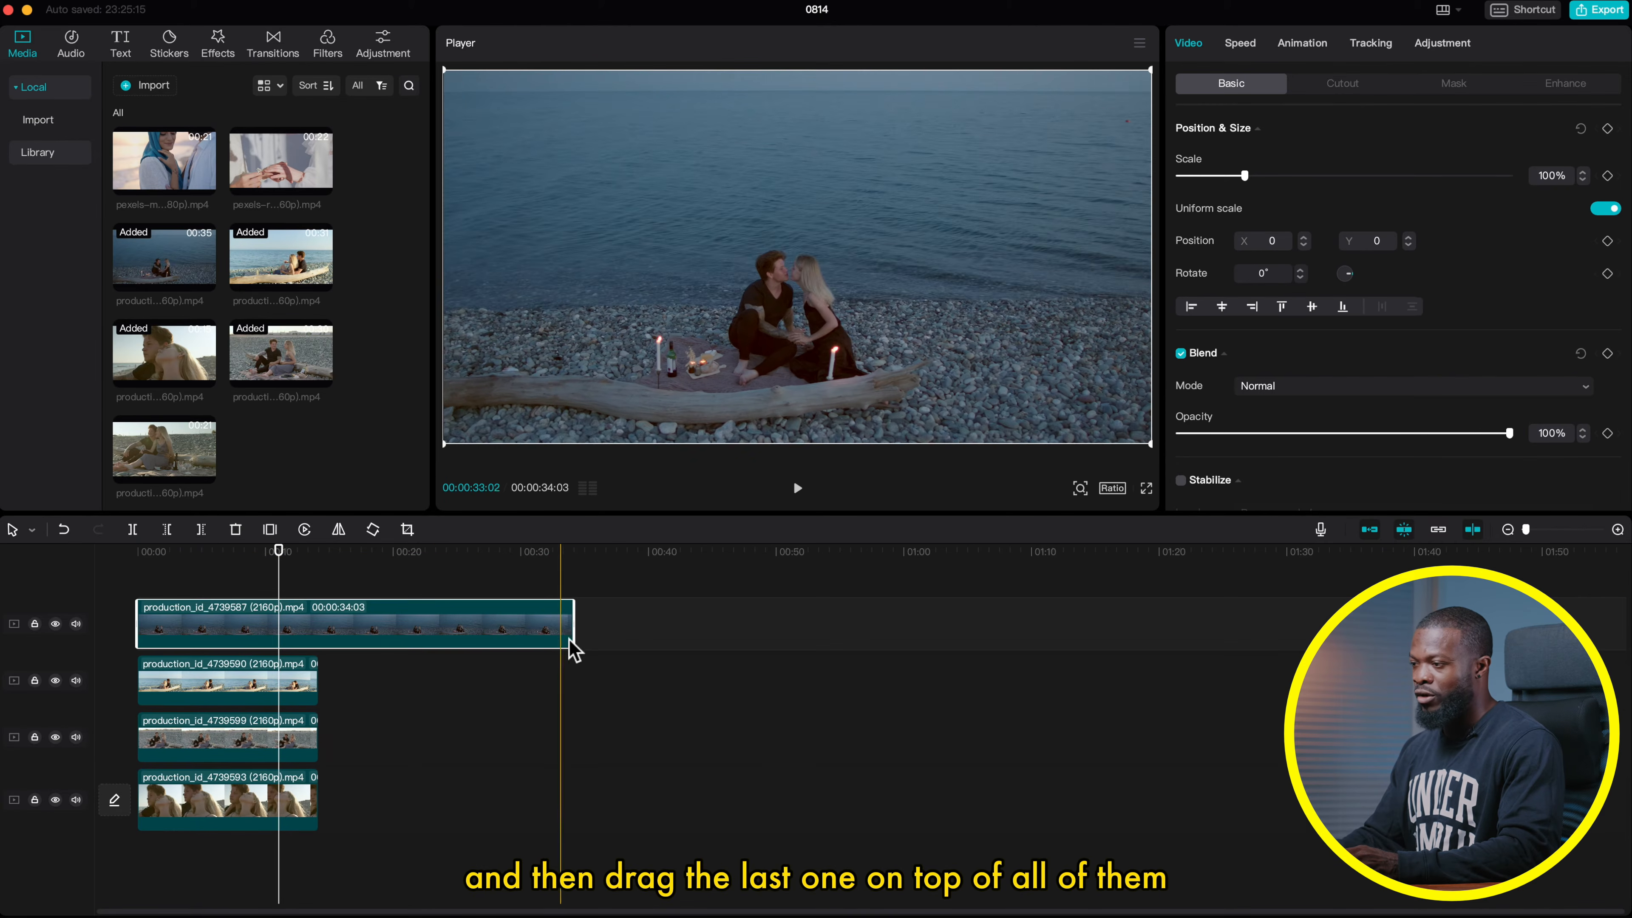
drag(574, 630, 318, 629)
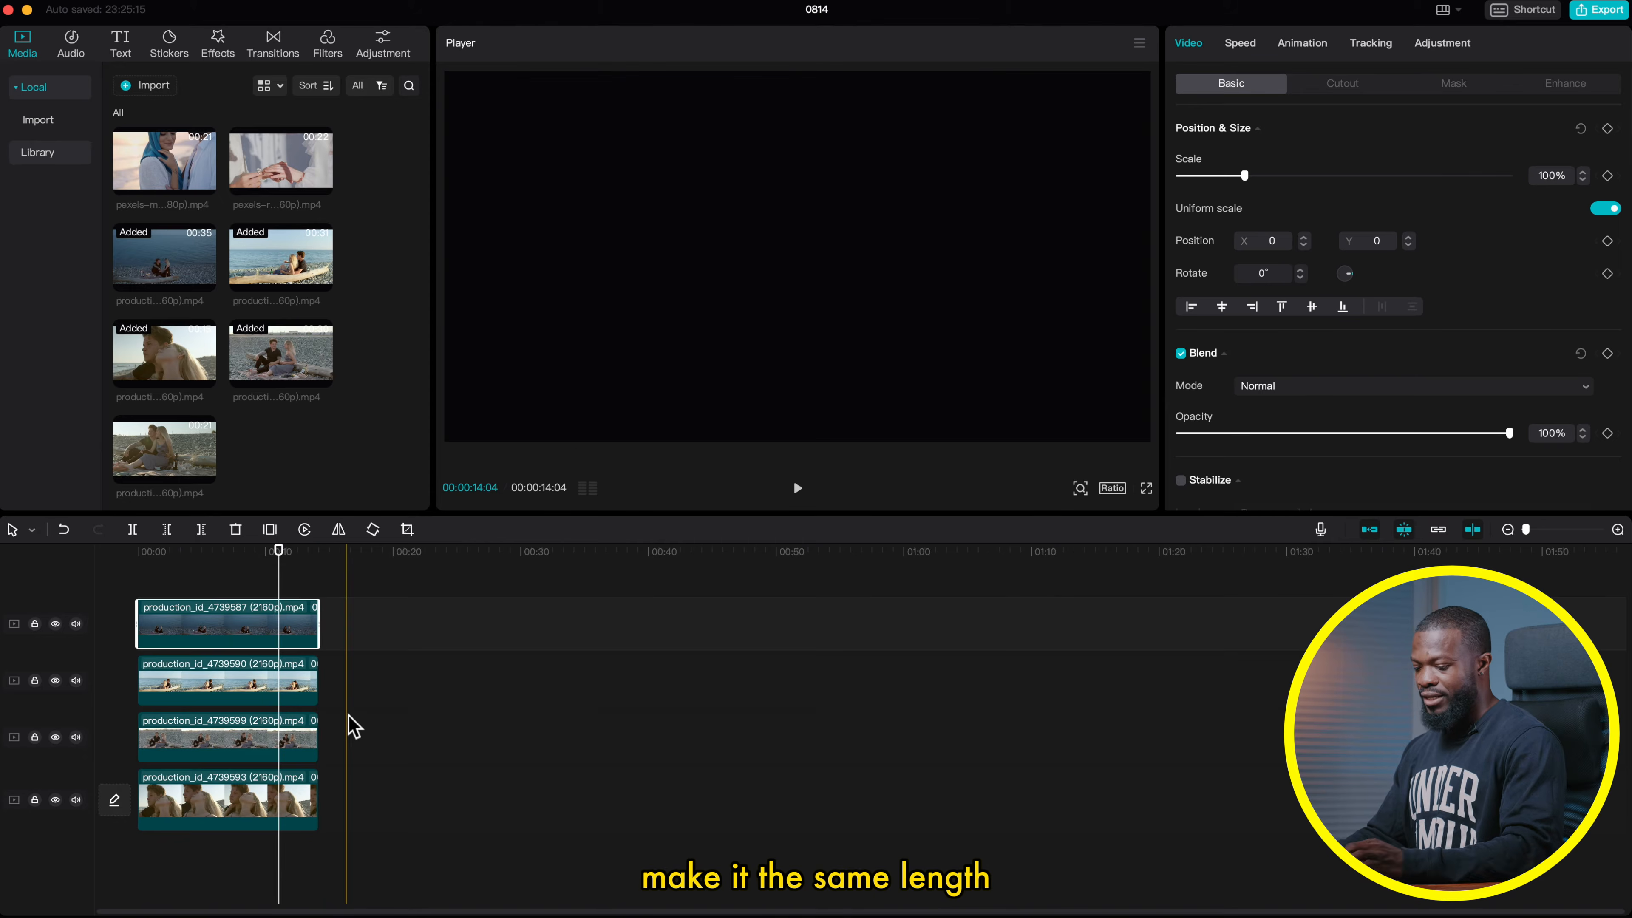
Step: Scale the top-track clip to 50% and place it in the upper-left quarter of the frame, at X -960, Y 507
scroll(349, 721, up, 3)
scroll(352, 723, up, 5)
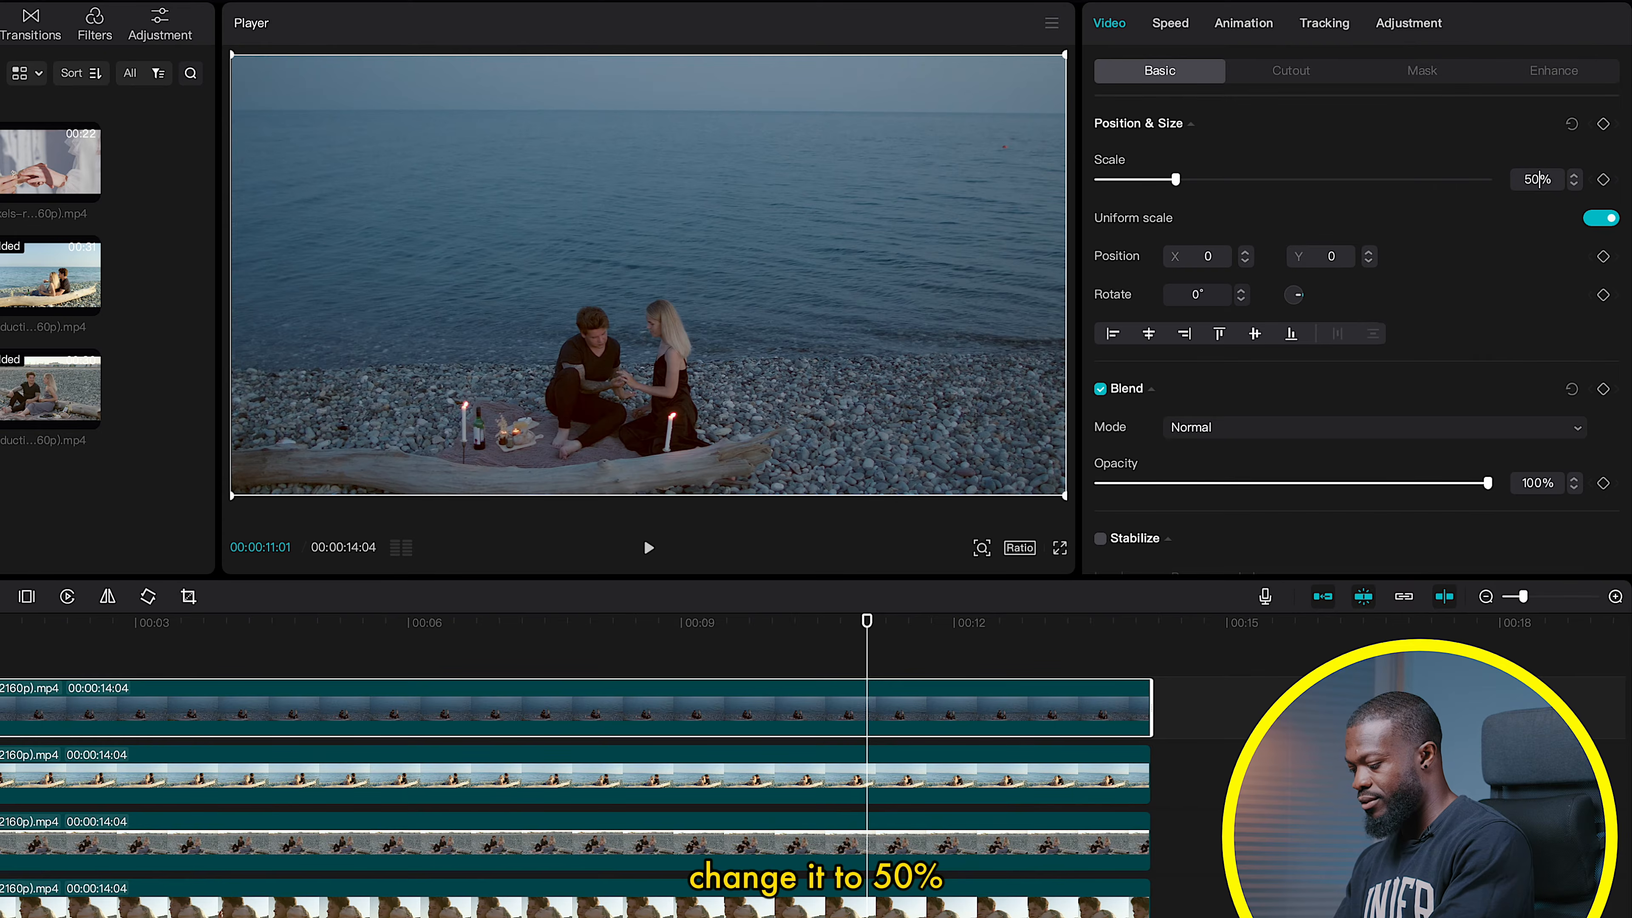
key(Return)
drag(805, 302, 589, 187)
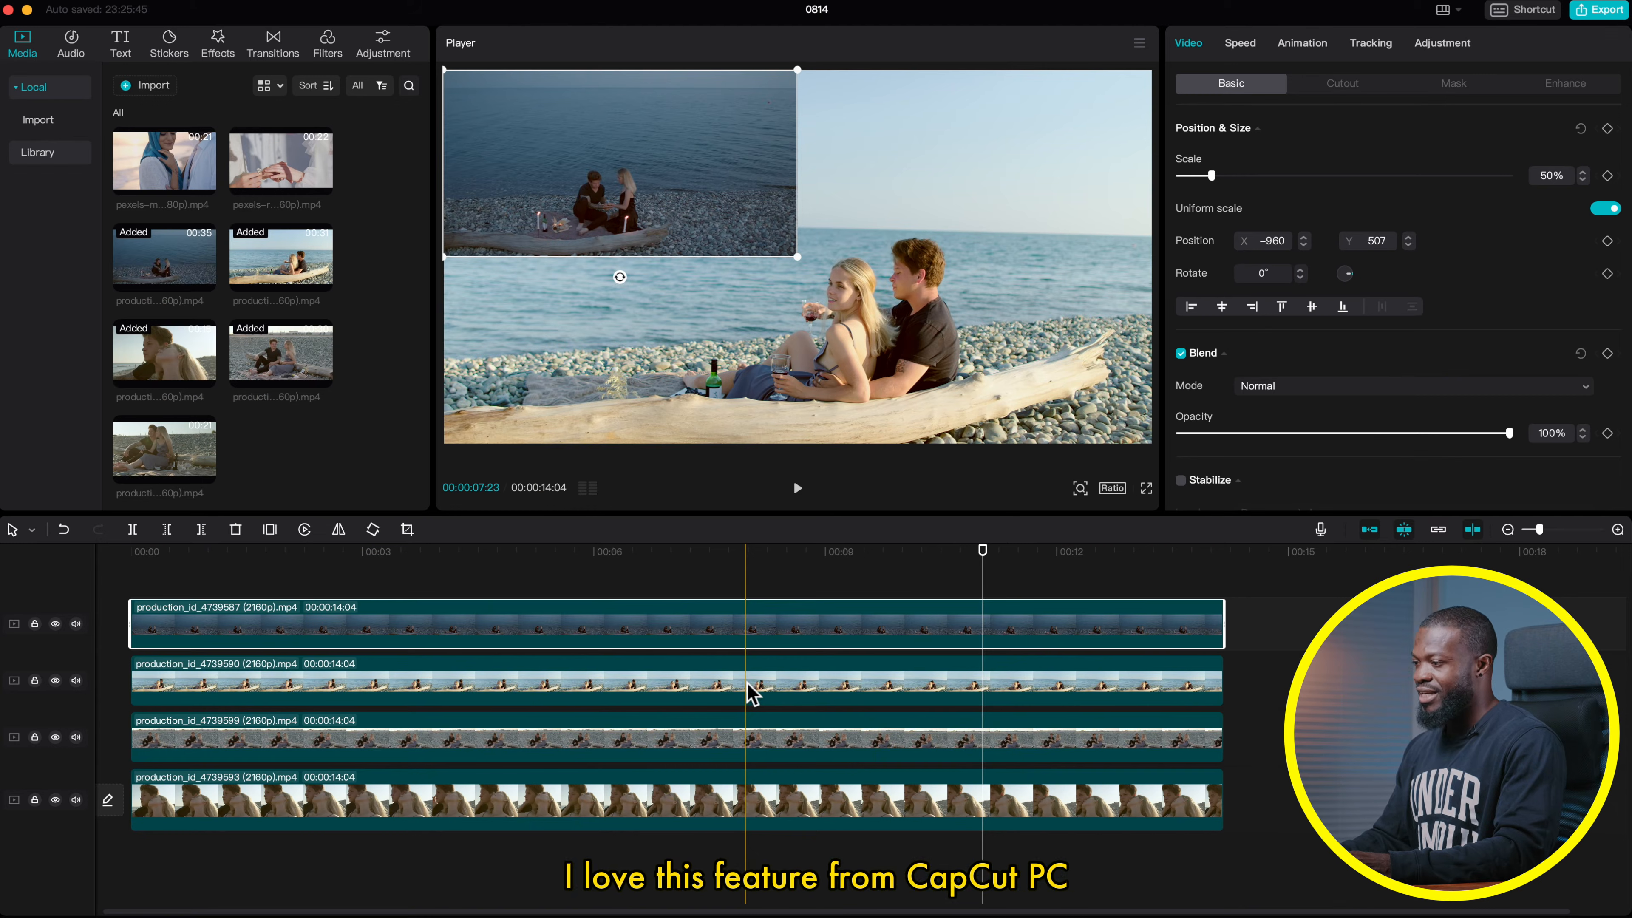
Step: Scale the second-track clip from the top to 50% and place it in the upper-right quarter, at X 960, Y 507
click(752, 695)
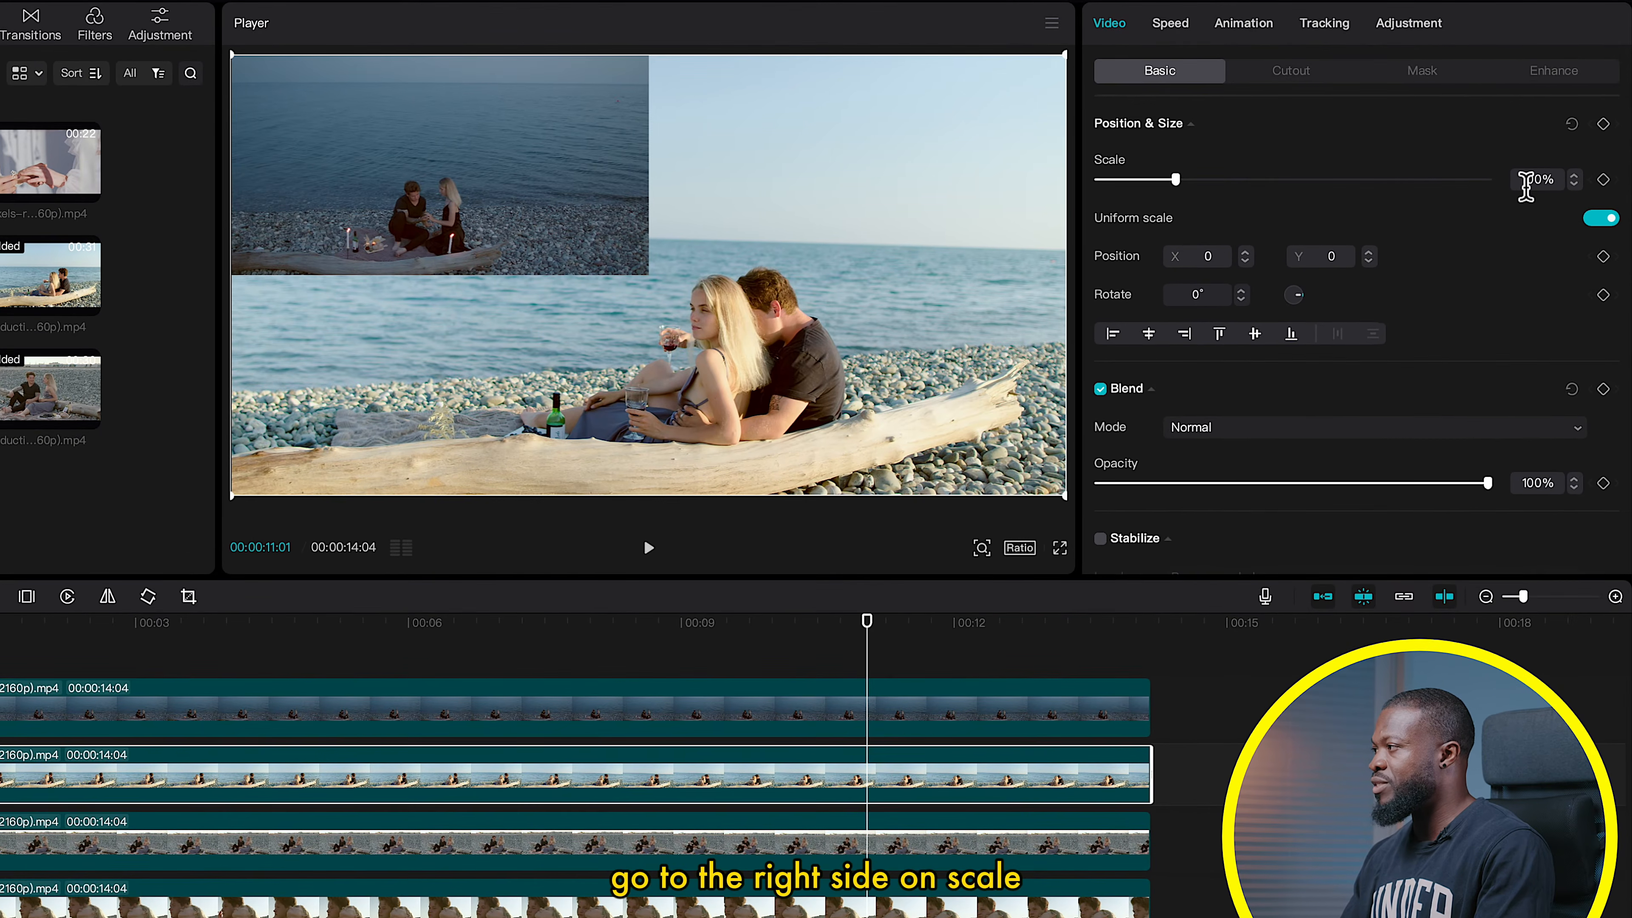
click(1529, 180)
text(50)
key(Return)
drag(647, 302, 851, 205)
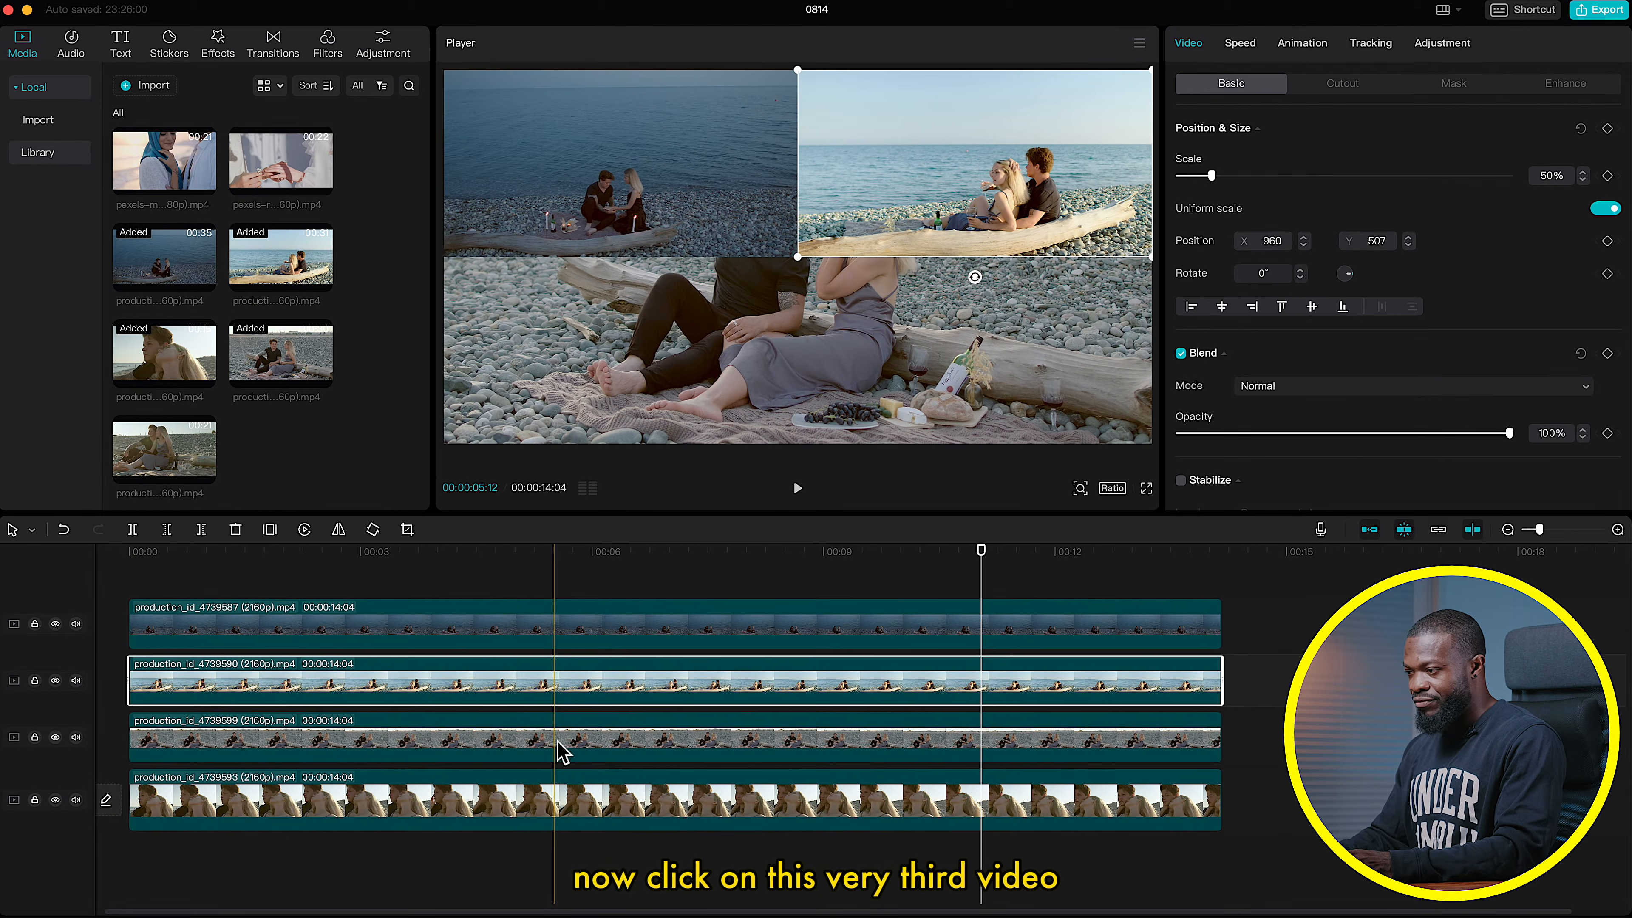
Step: Scale the third-track clip from the top to 50% and place it in the lower-left quarter, at X -960, Y -507
click(366, 860)
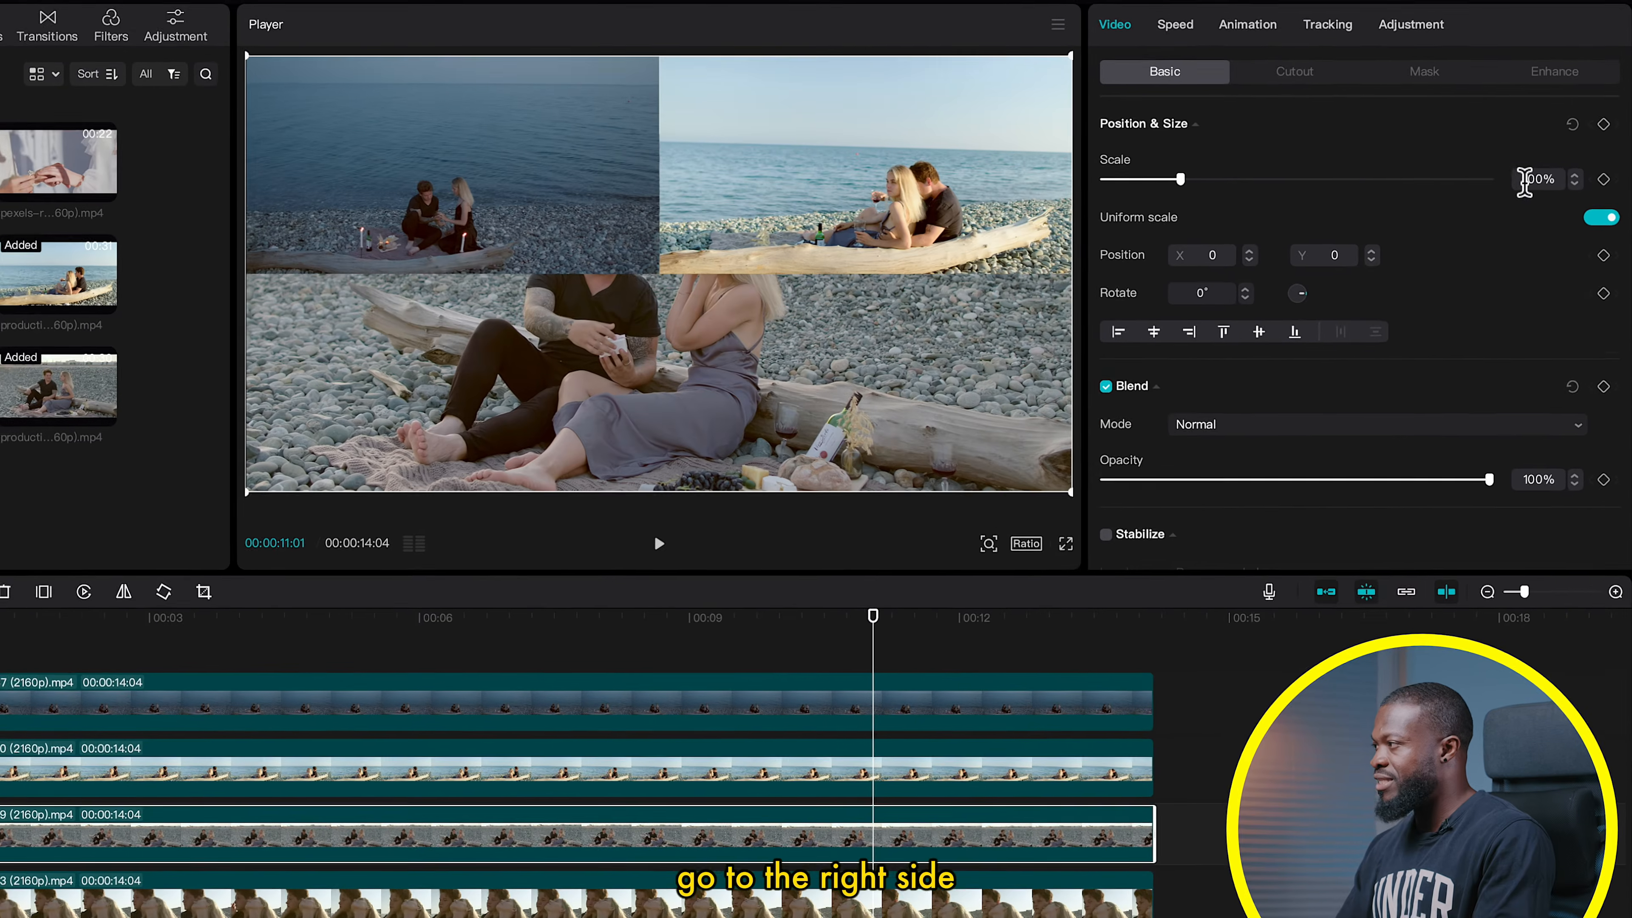
click(1542, 179)
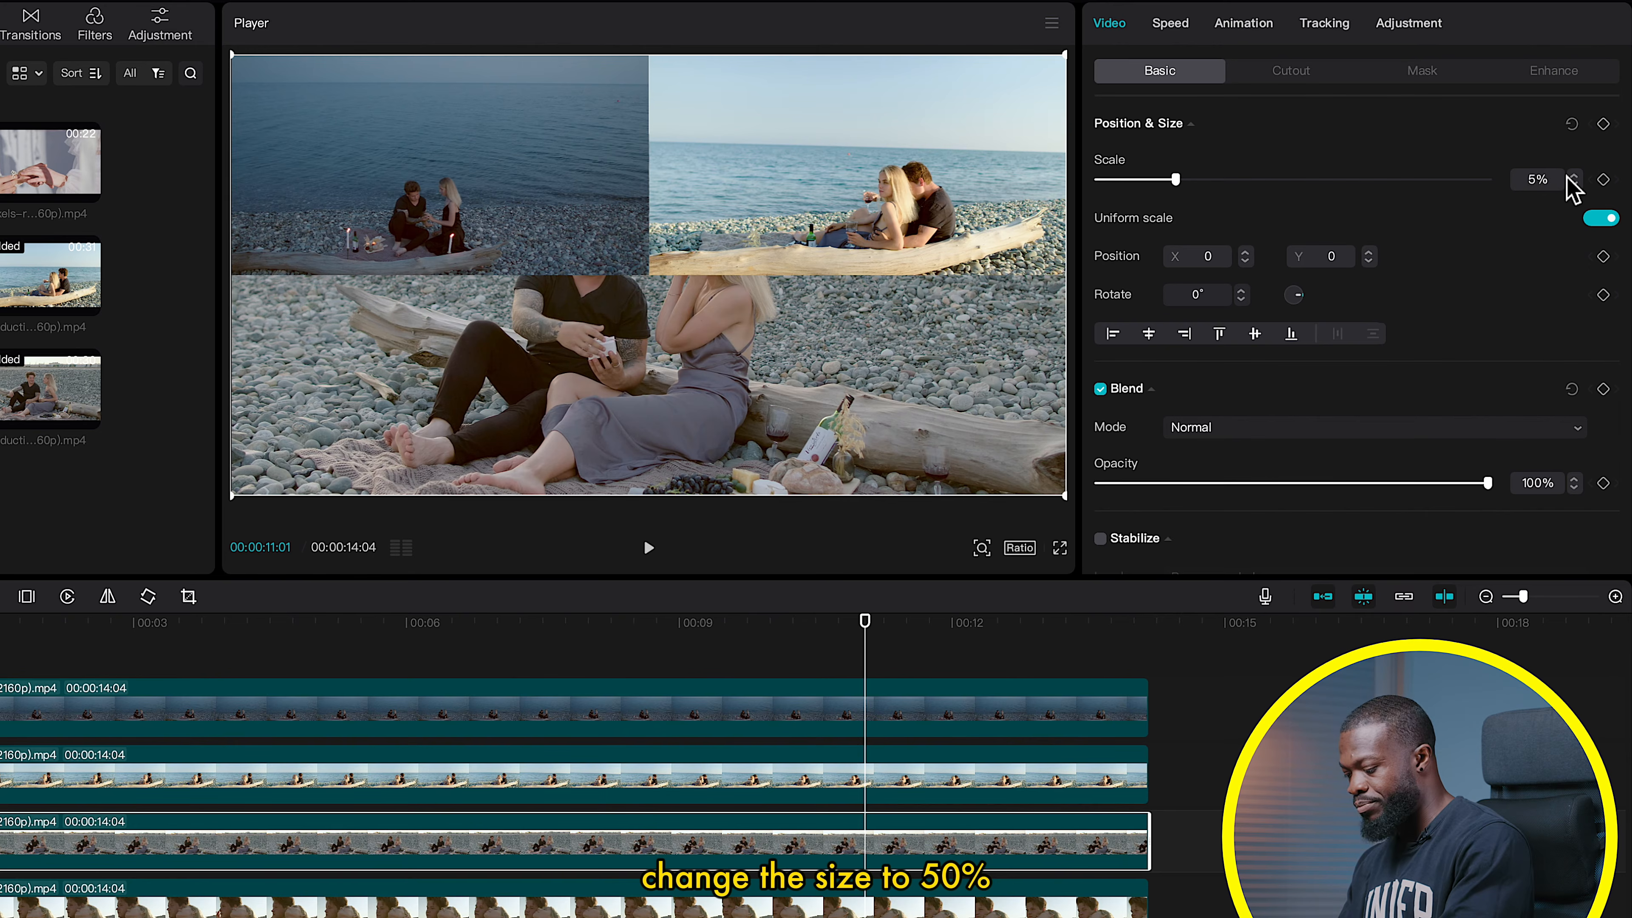
text(50)
key(Return)
drag(729, 237, 521, 346)
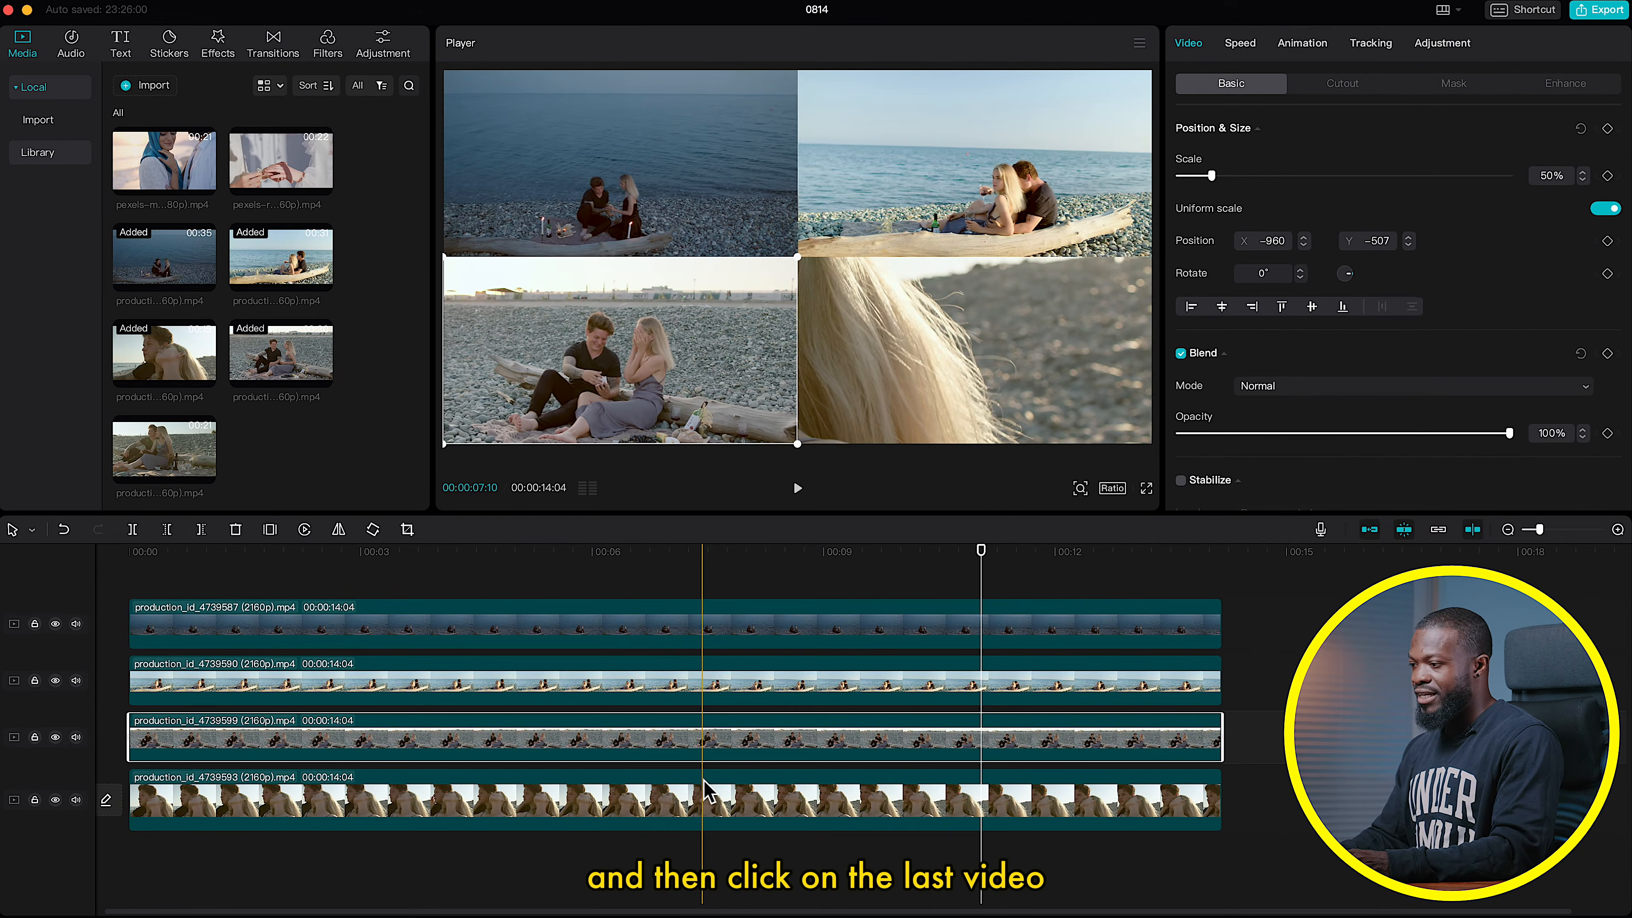
Step: Scale the bottom-track clip to 50% and place it in the lower-right quarter of the frame, at X 960, Y -507
click(707, 791)
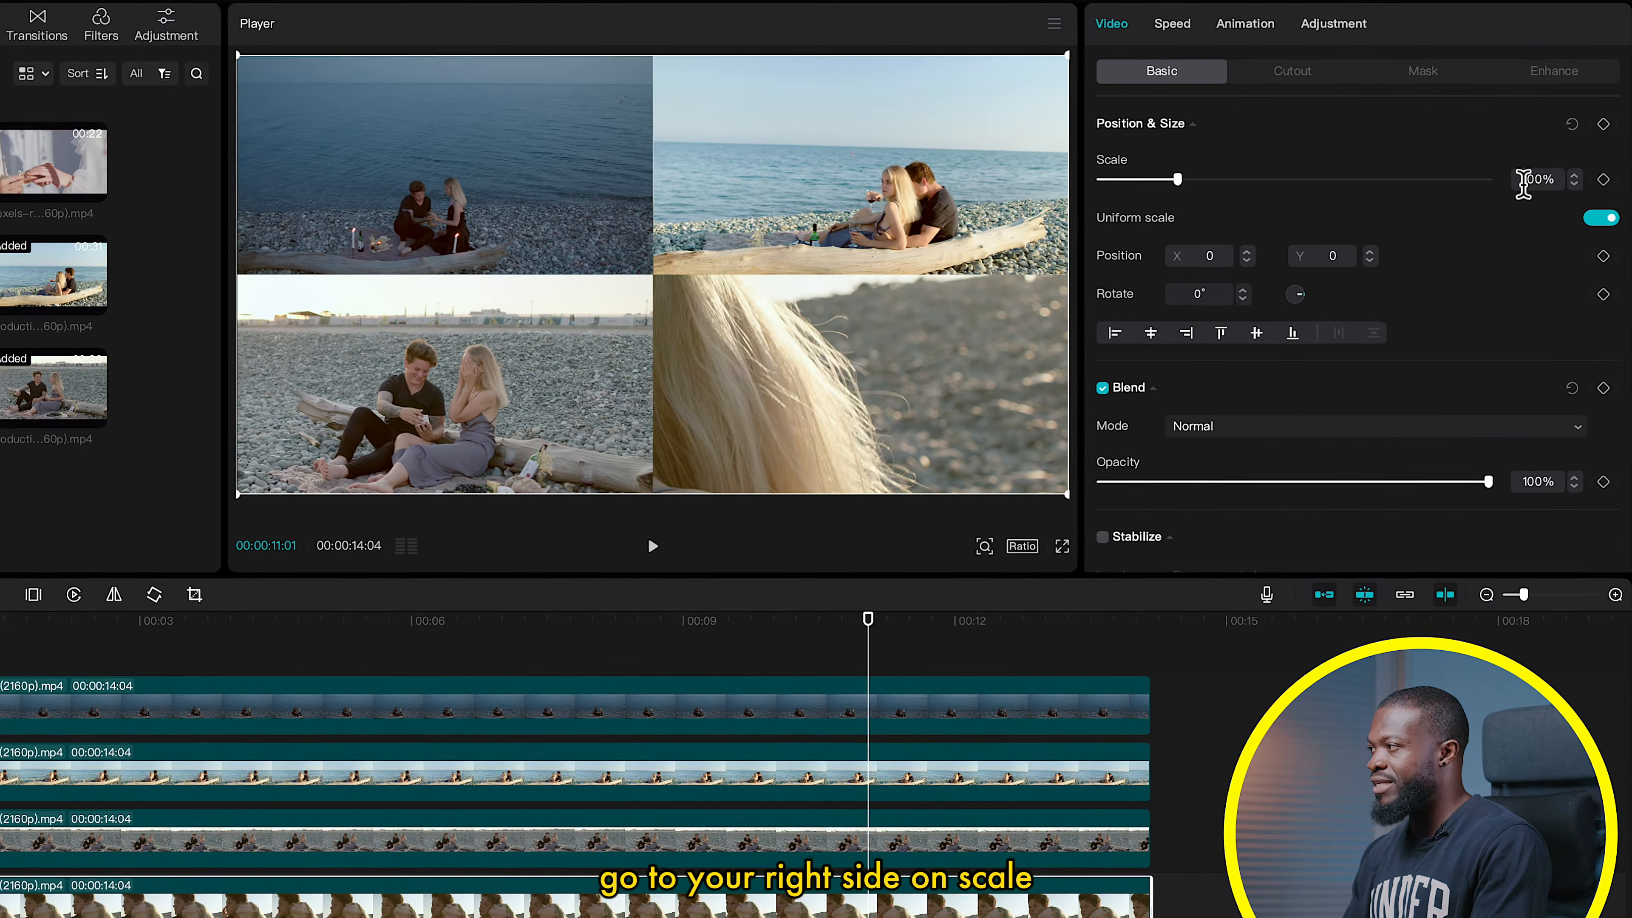
click(1539, 179)
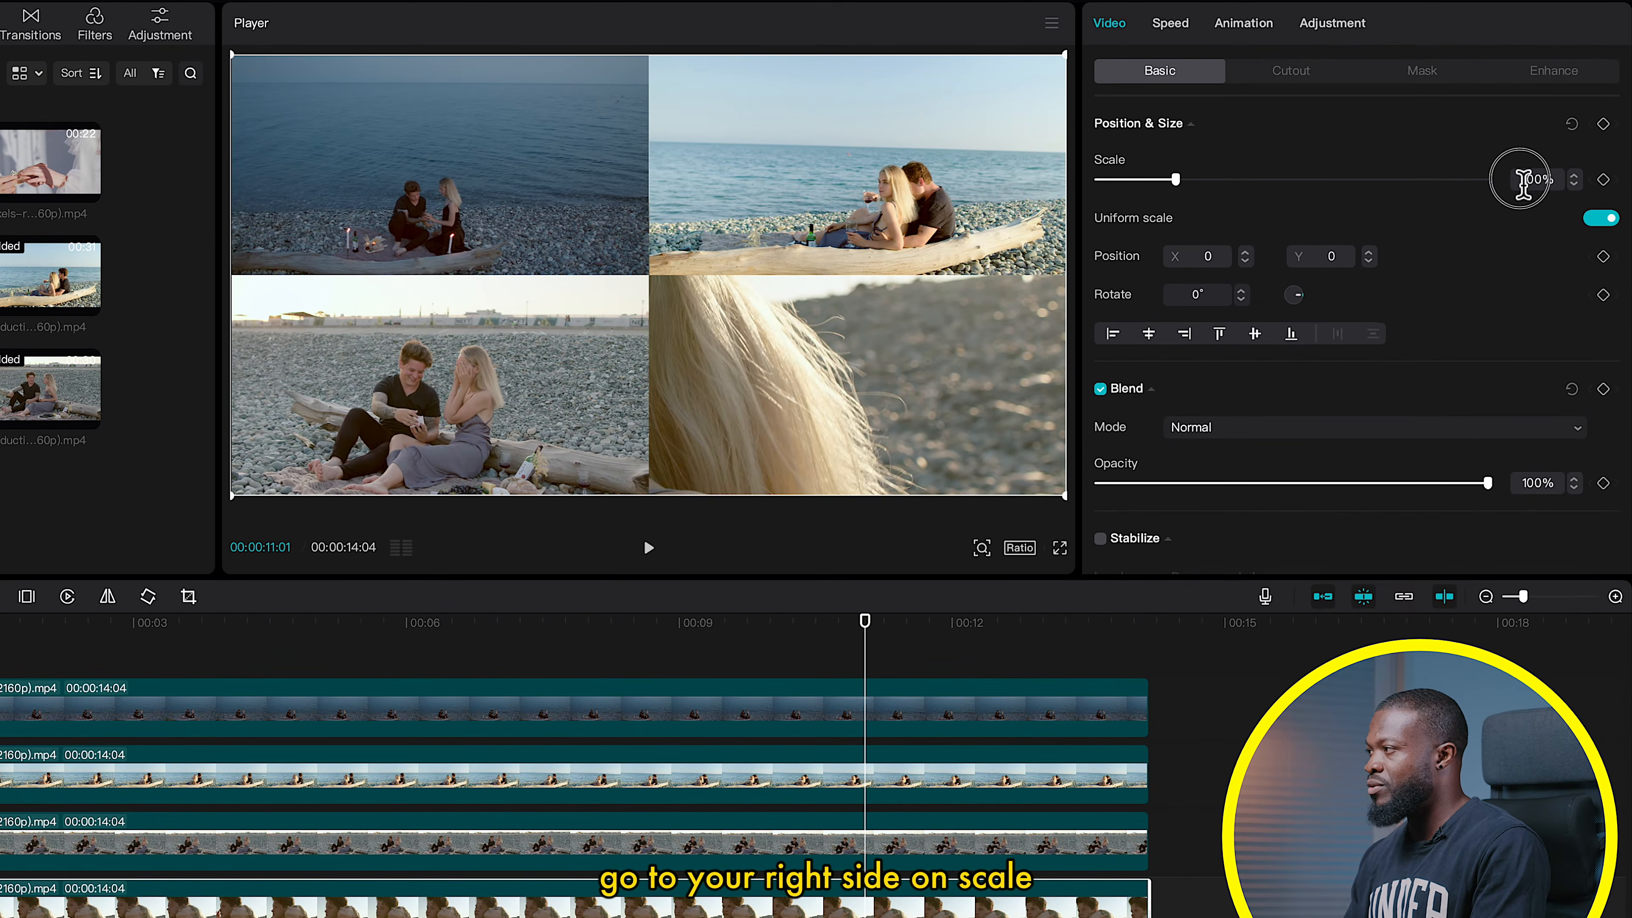
text(50)
key(Return)
drag(670, 296, 867, 394)
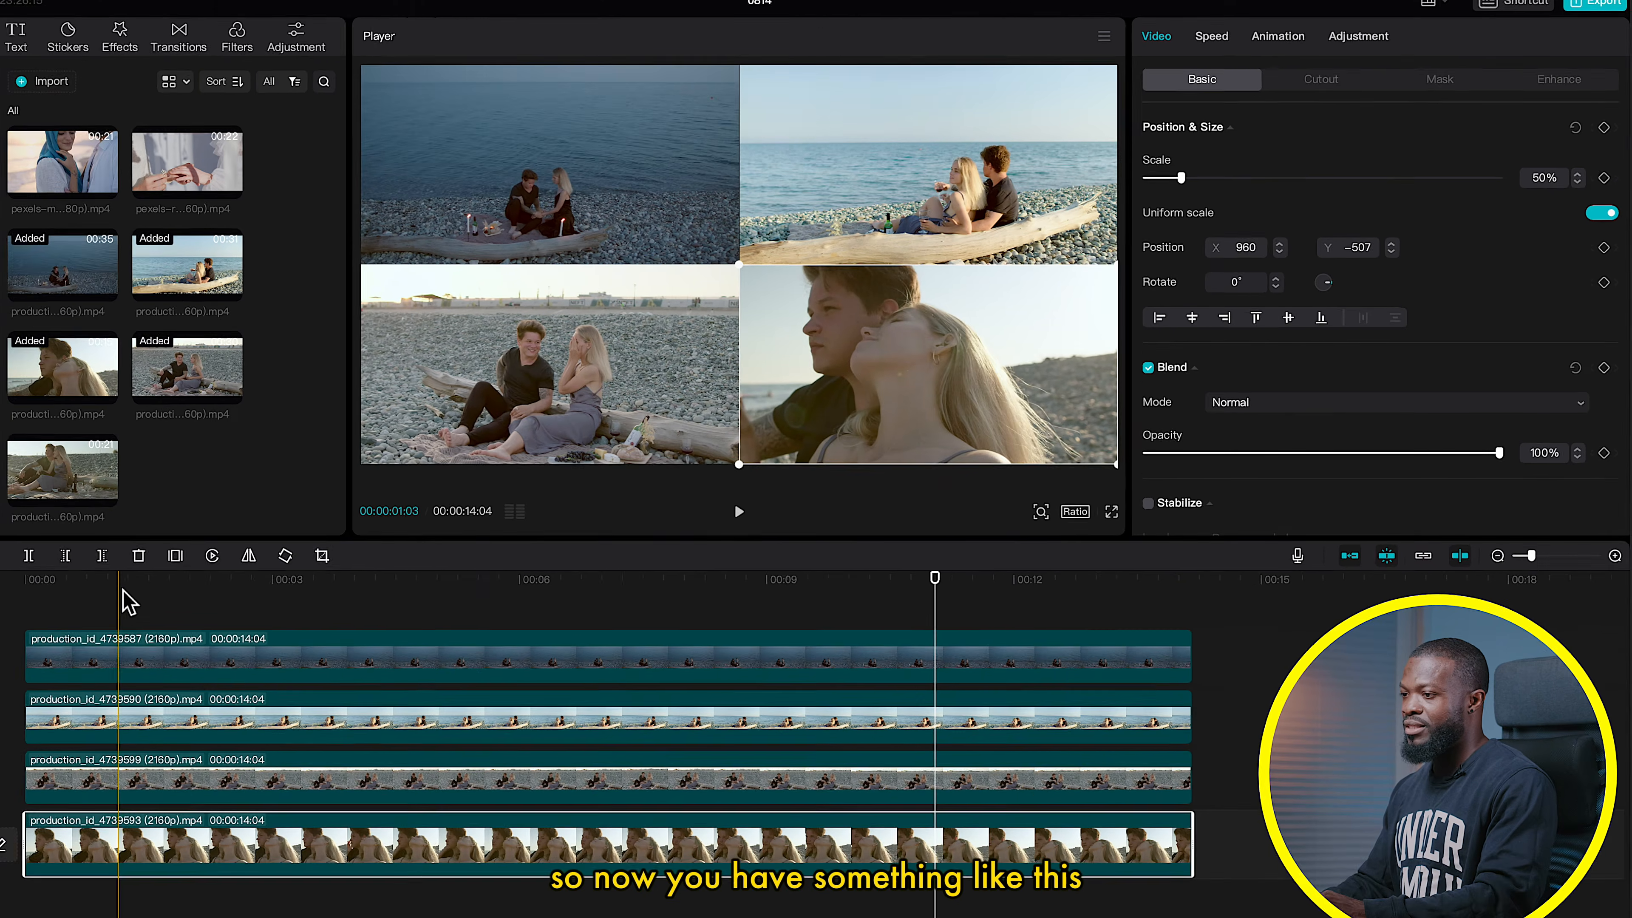
Step: Play the four-way split screen from near the start of the timeline
click(222, 565)
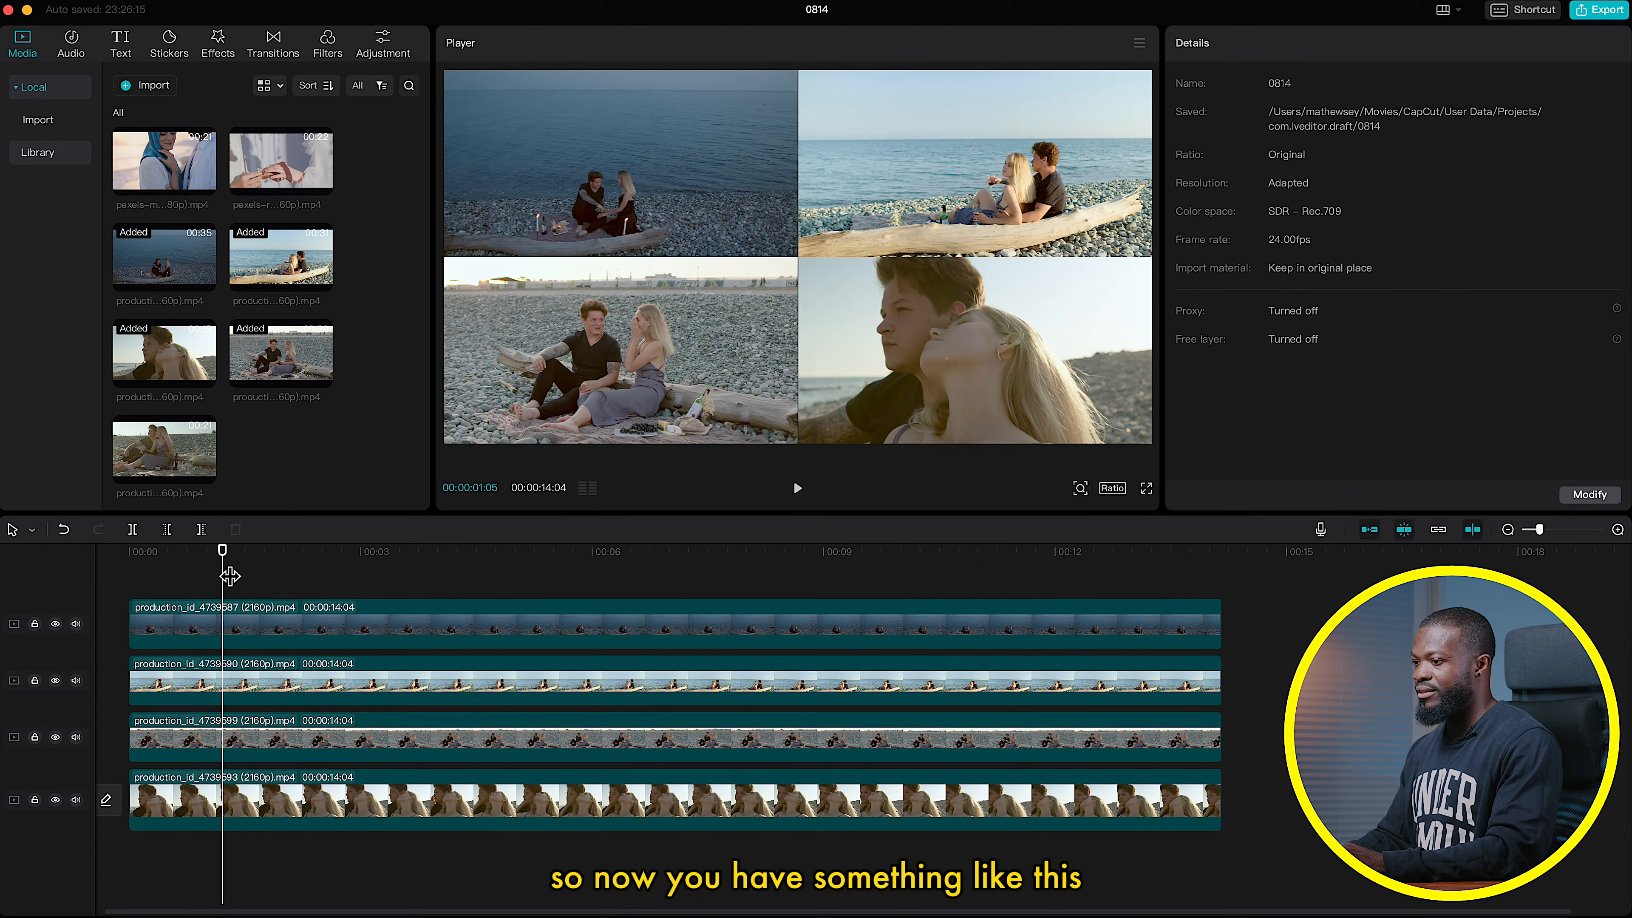
key(space)
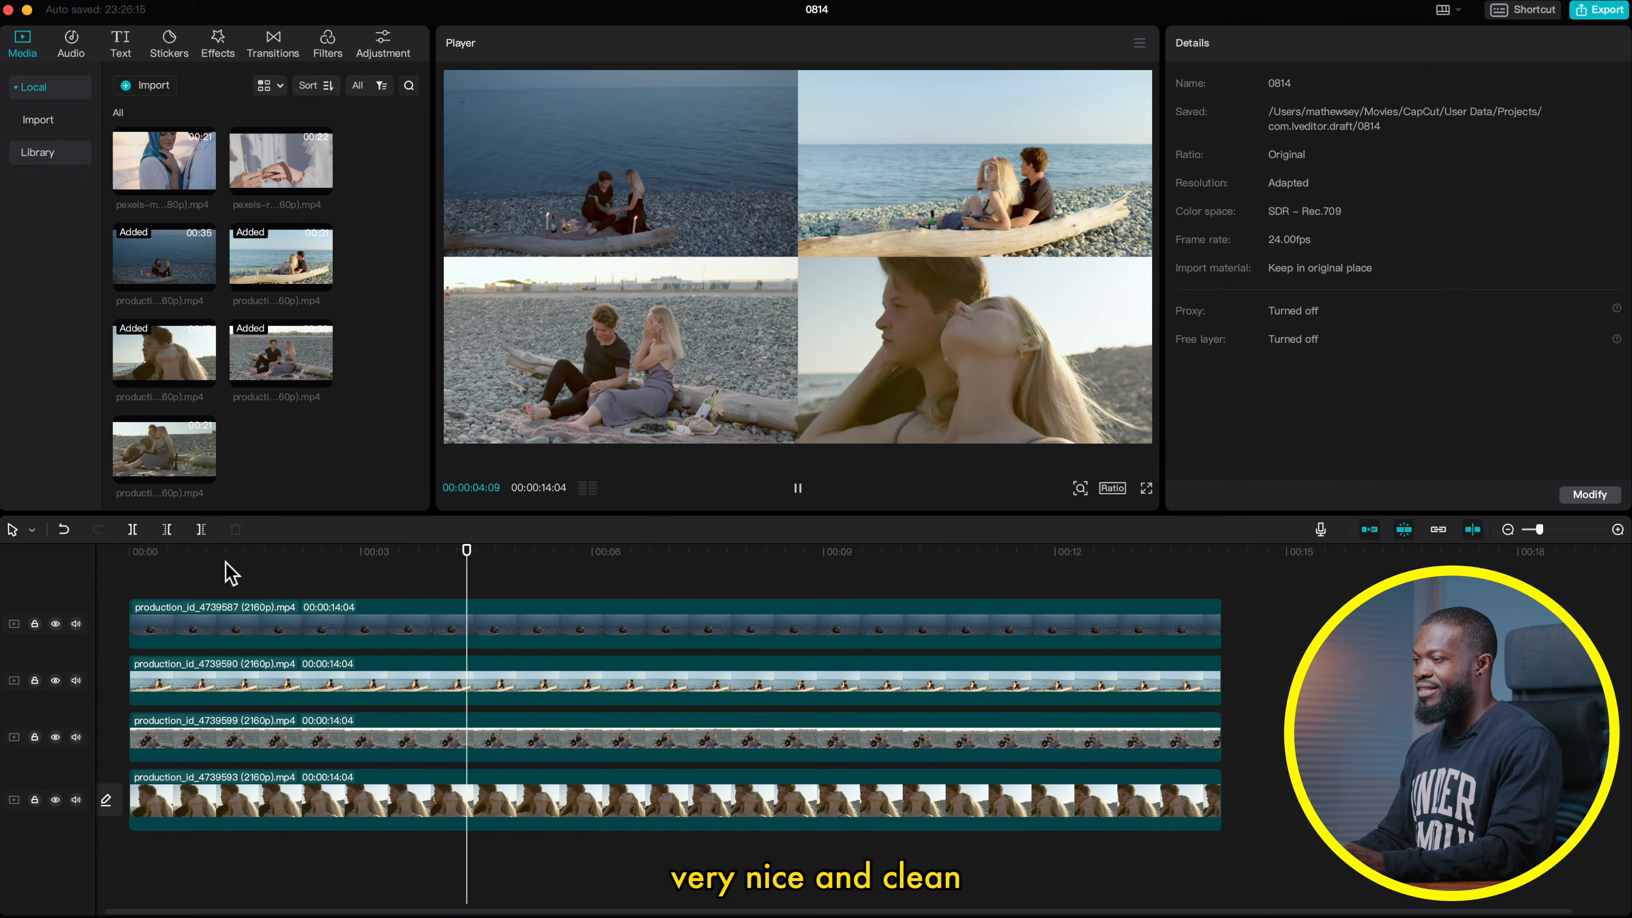
key(space)
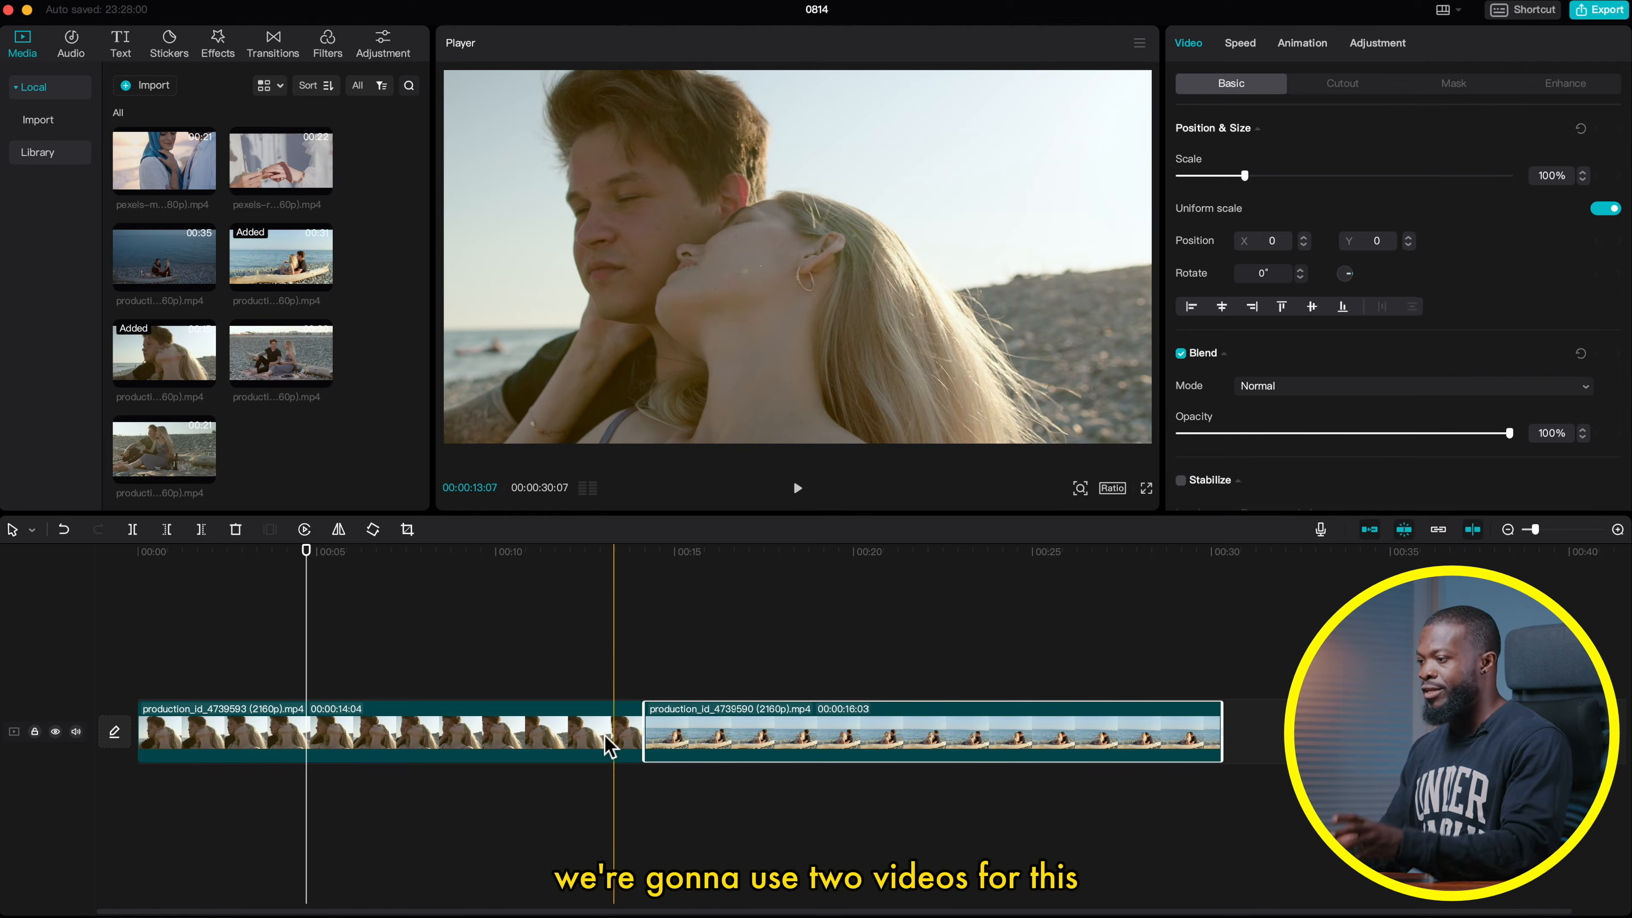
Step: Apply a circle mask to the first clip and enlarge it proportionally to about 3044 by 3087
click(290, 724)
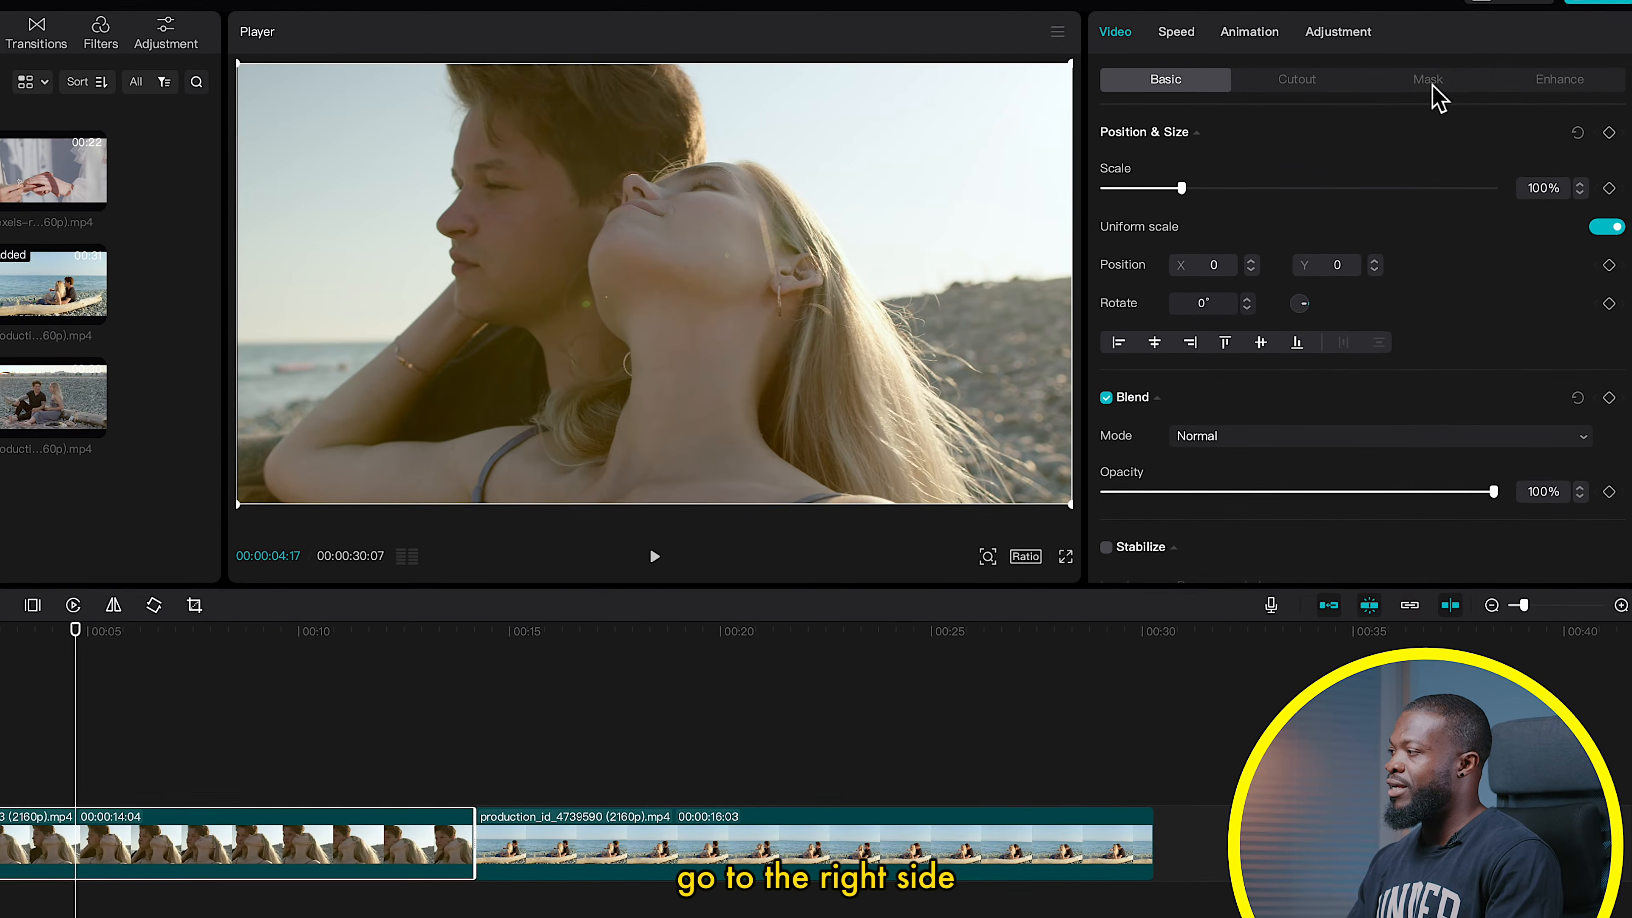
click(1430, 82)
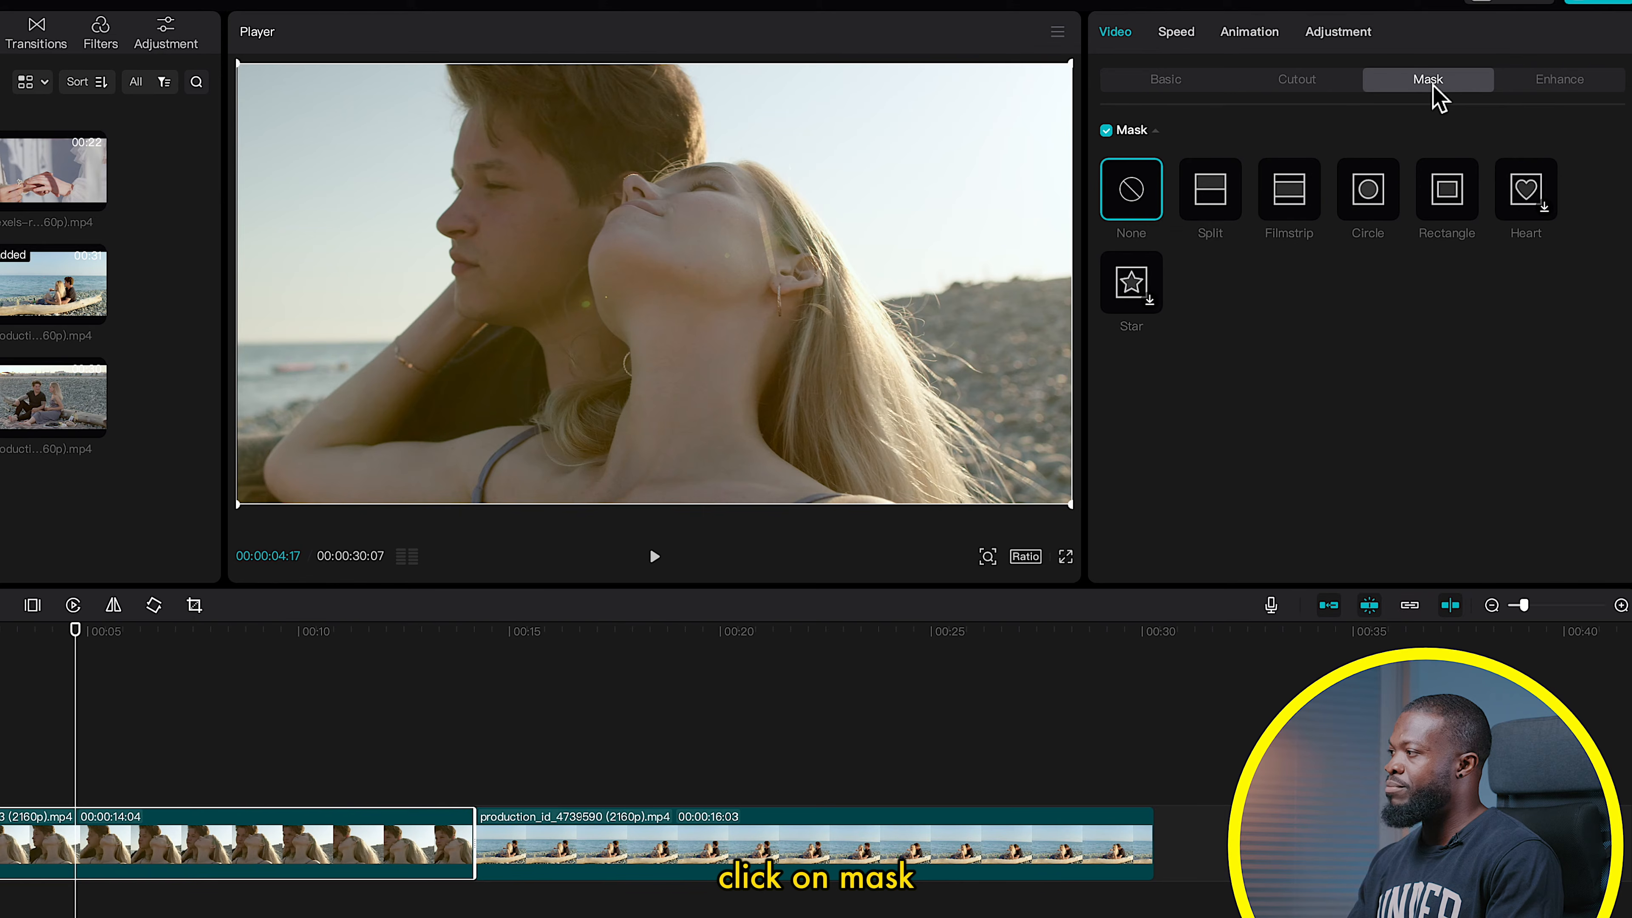
click(1367, 193)
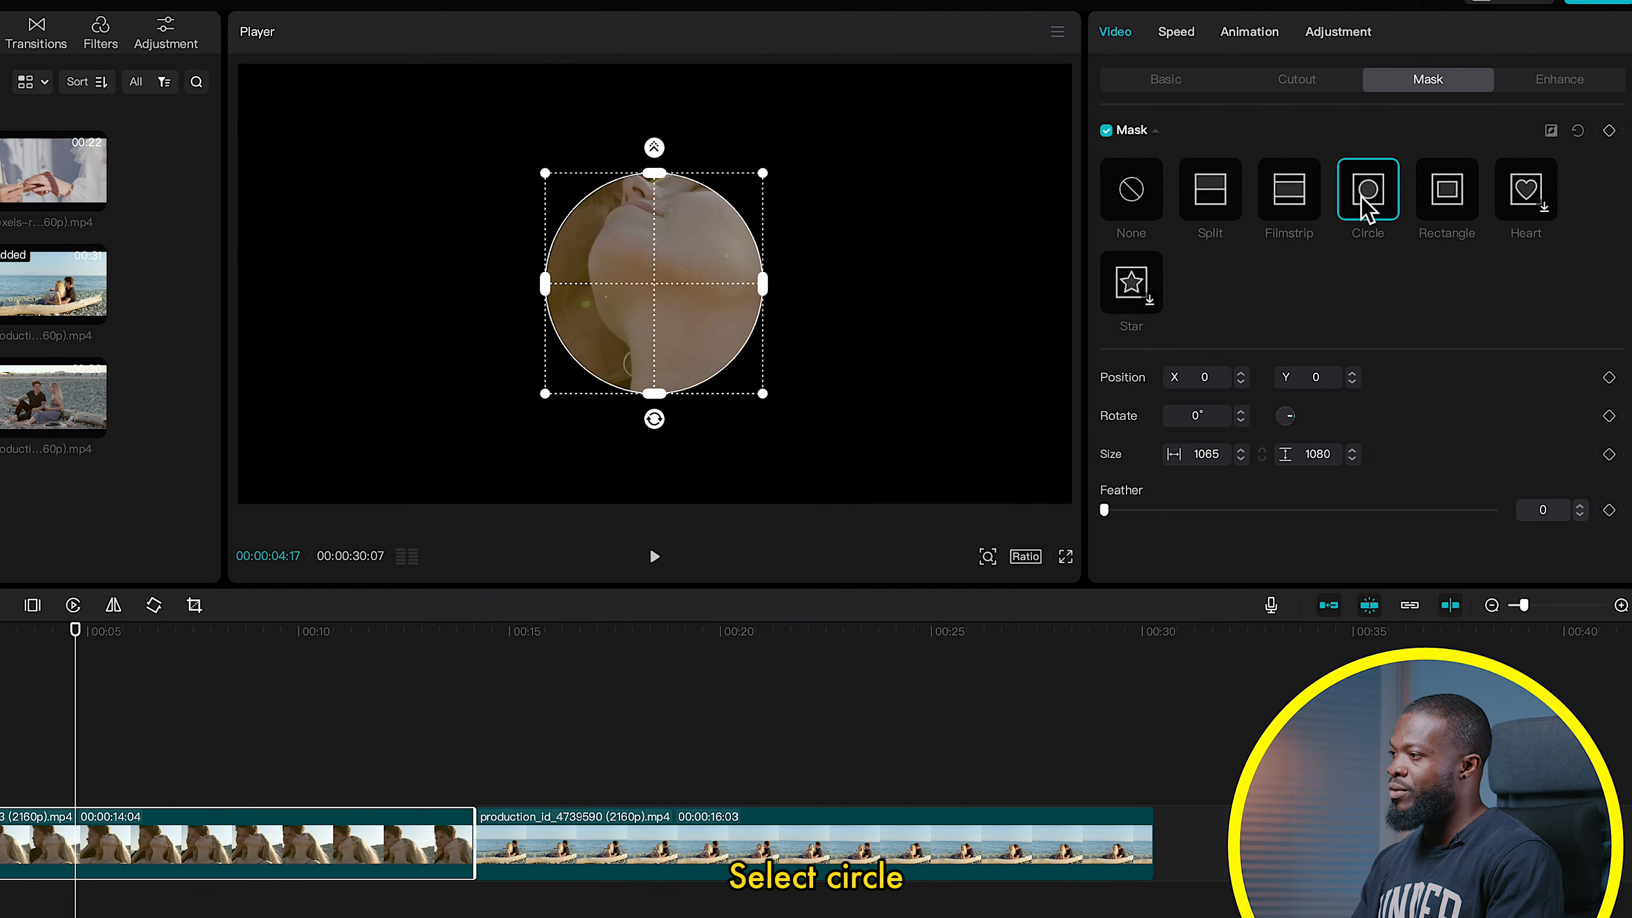
drag(764, 174, 777, 159)
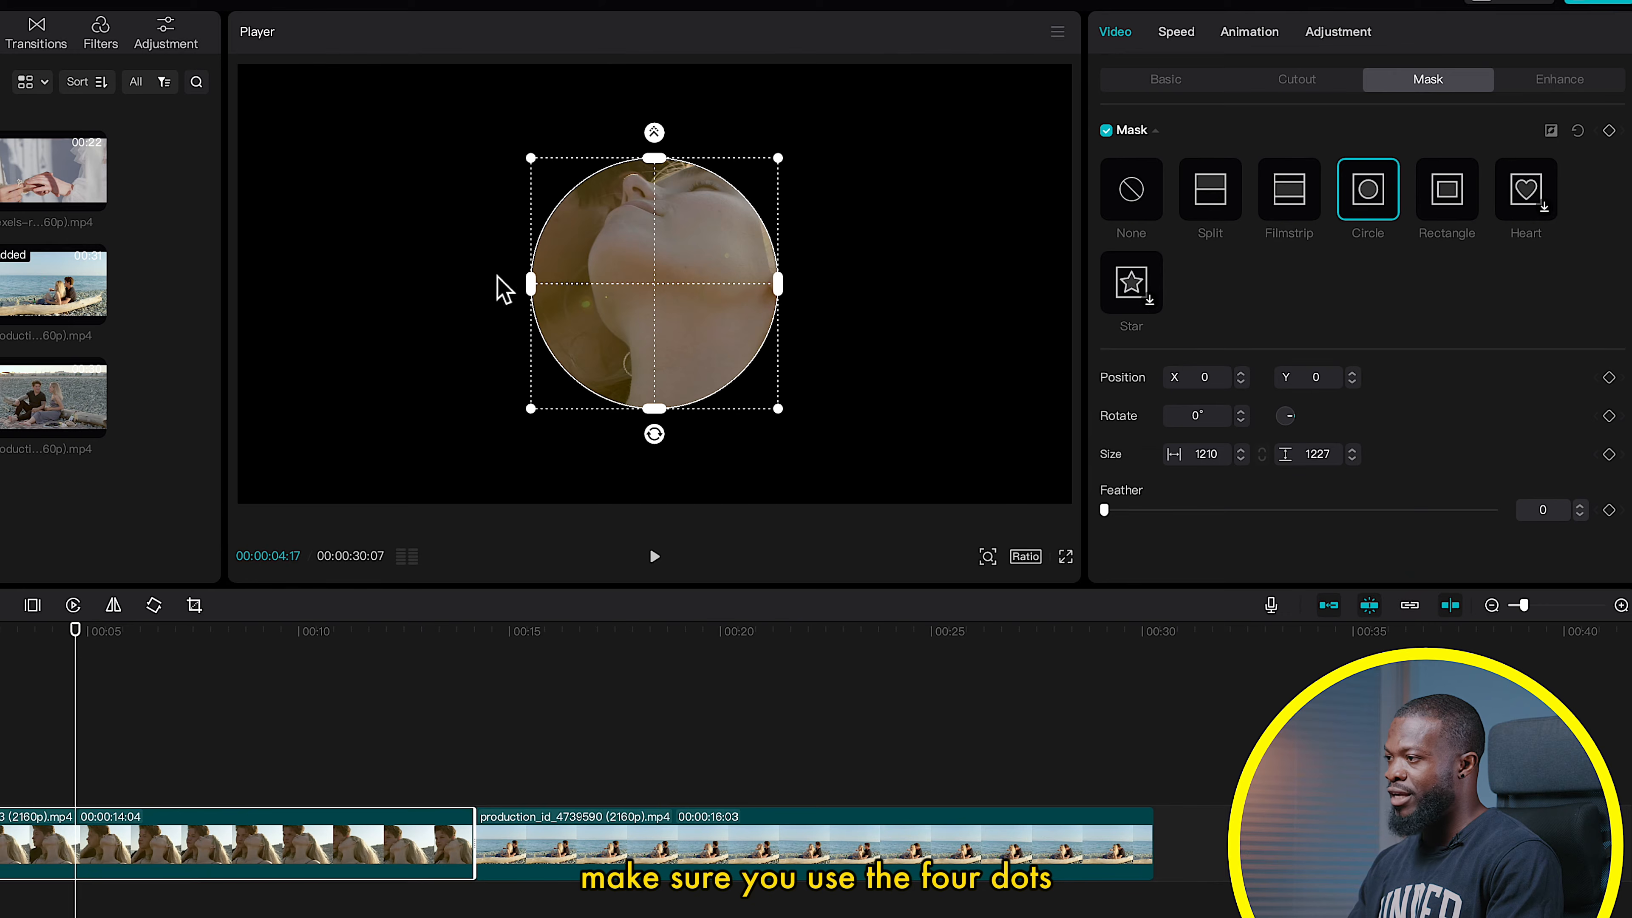
drag(533, 288, 473, 291)
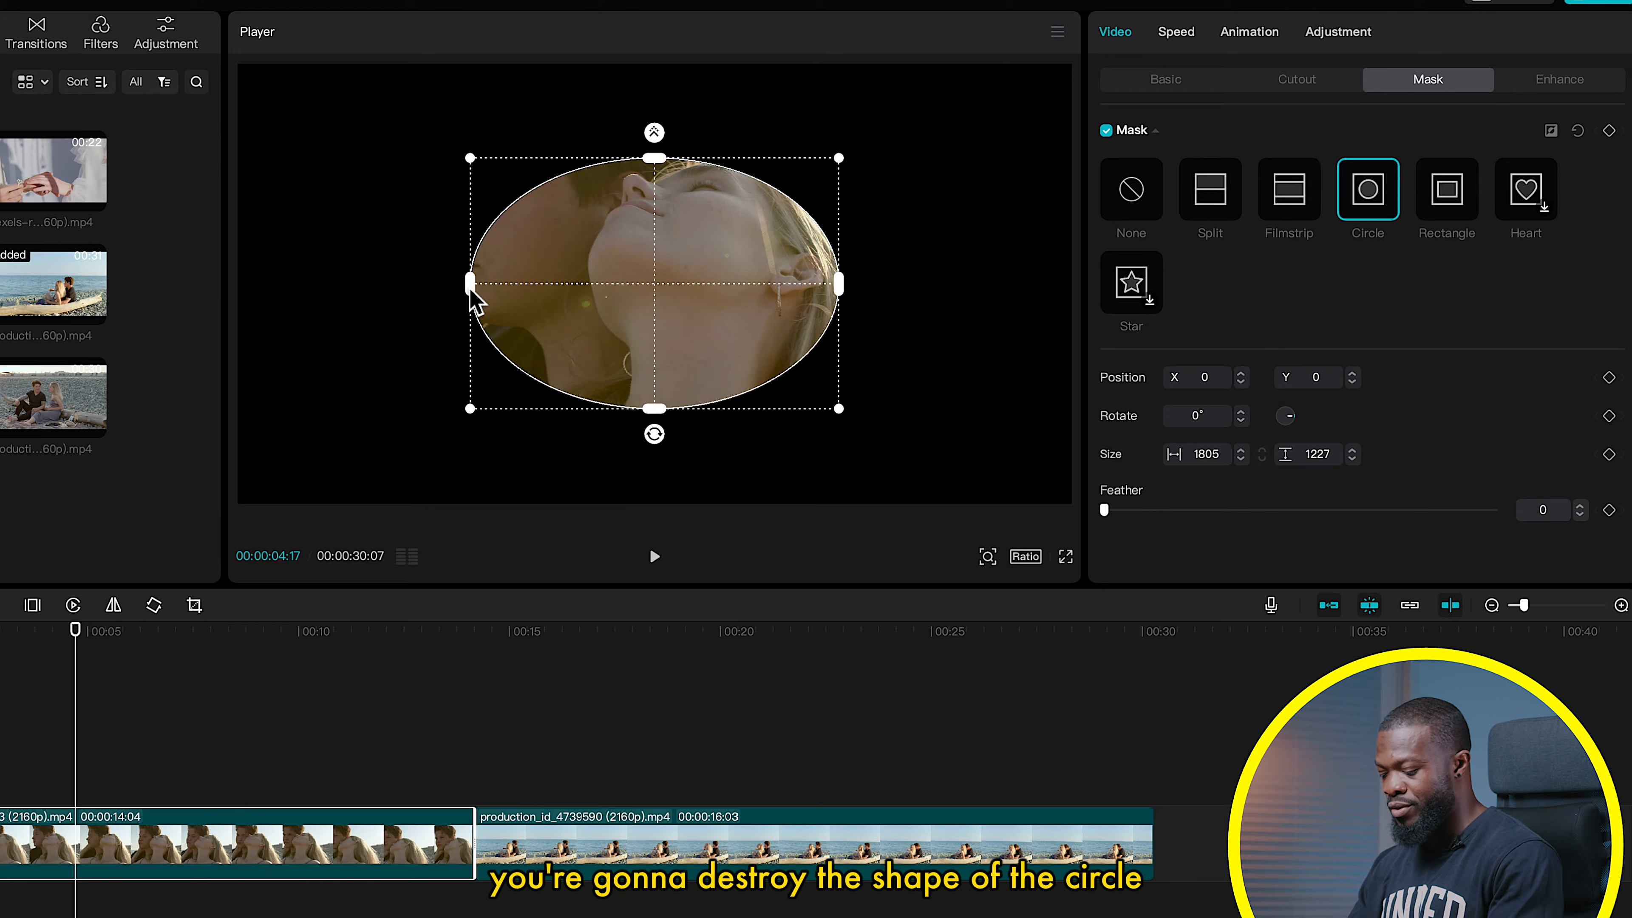
key(super+z)
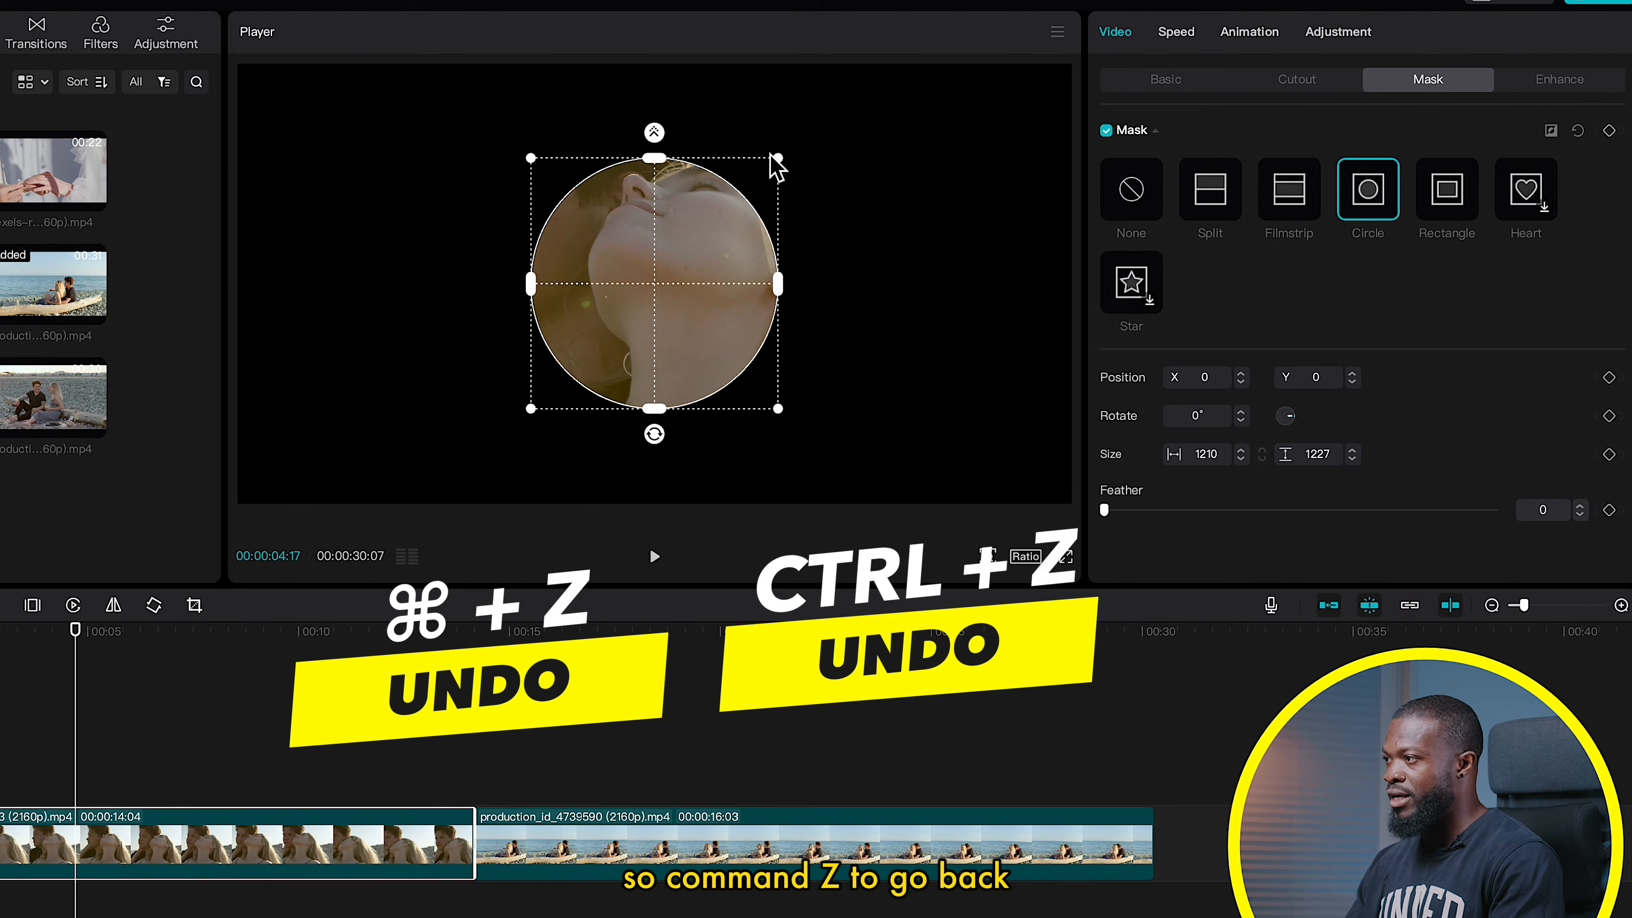
drag(779, 158, 906, 136)
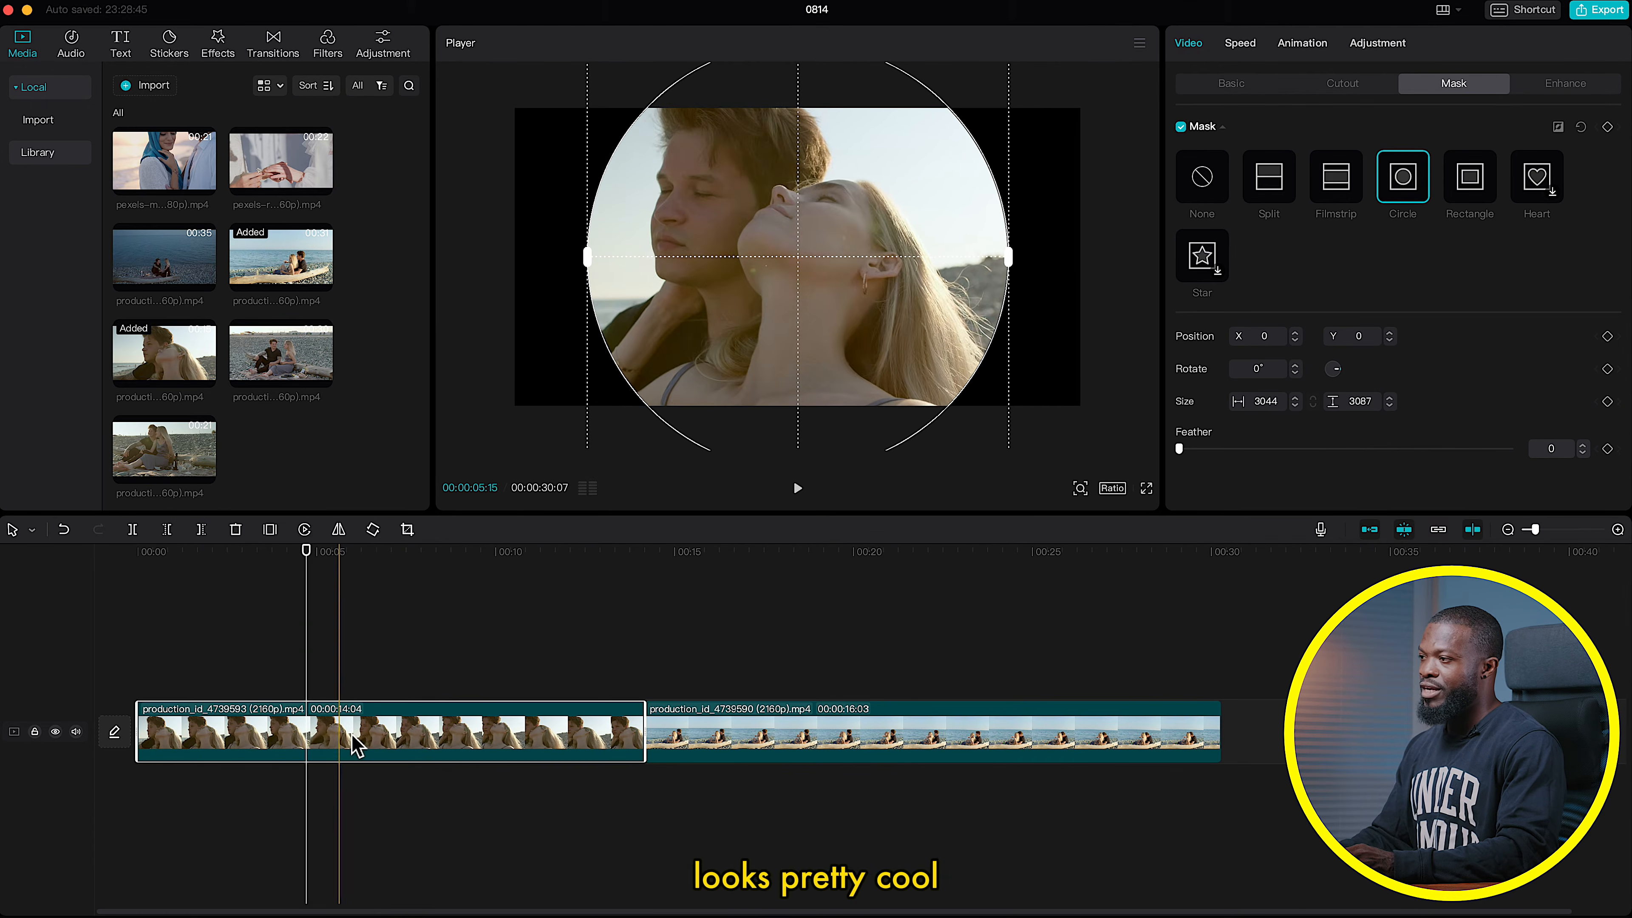
Step: Make a compound clip from the circle-masked clip and shift it left in the frame so only its right edge stays curved
right_click(77, 842)
mouse_move(331, 738)
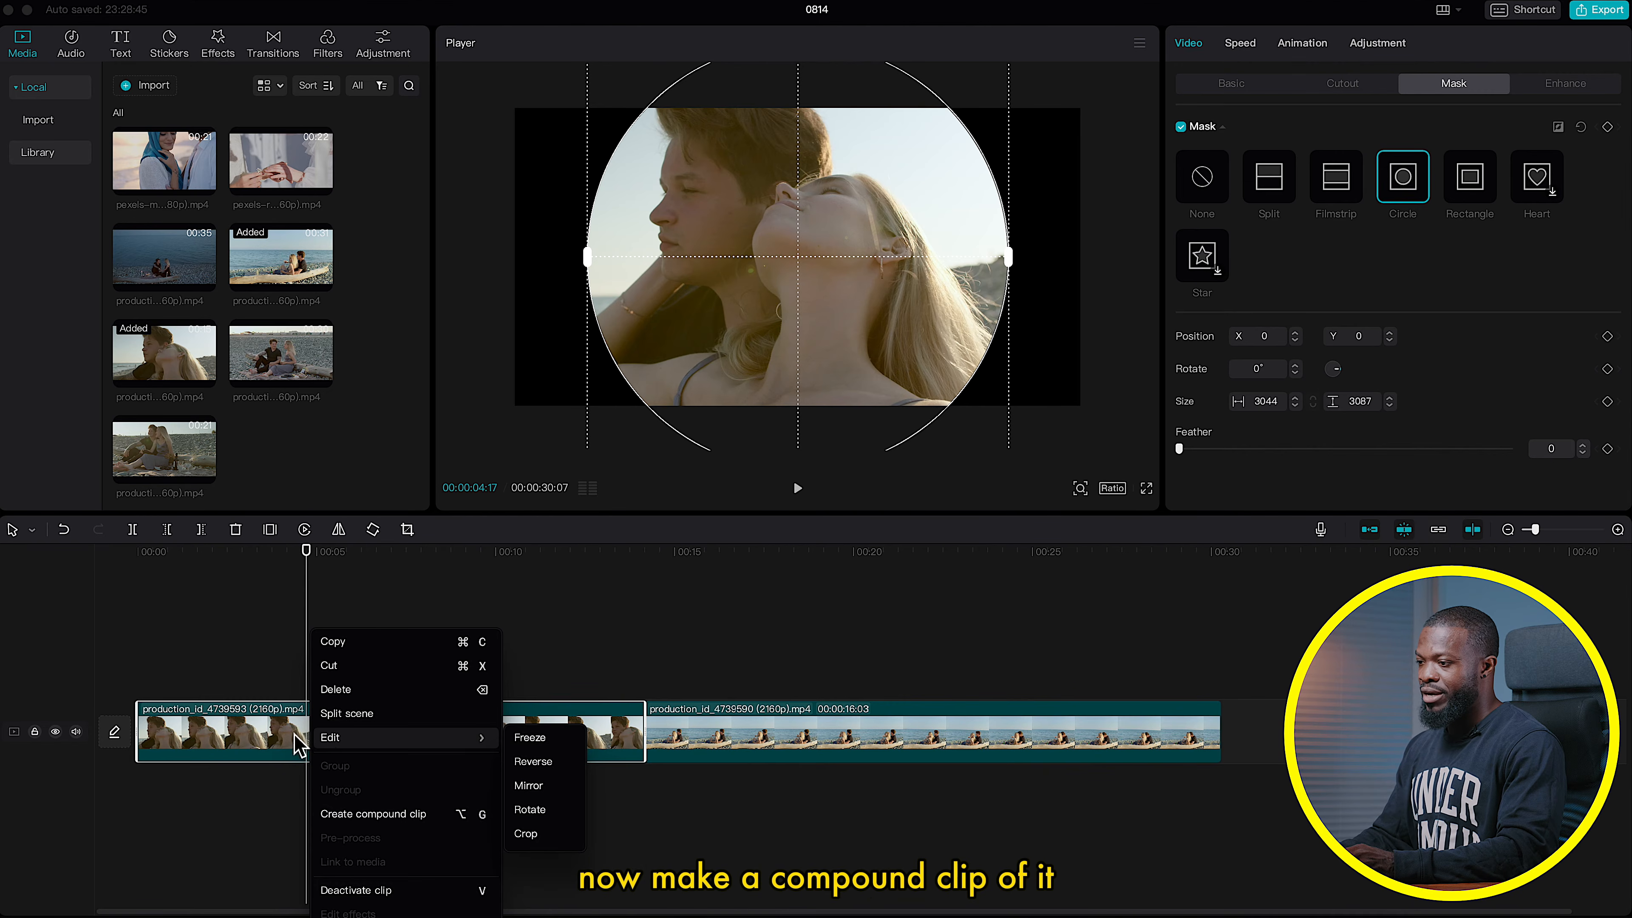
click(373, 814)
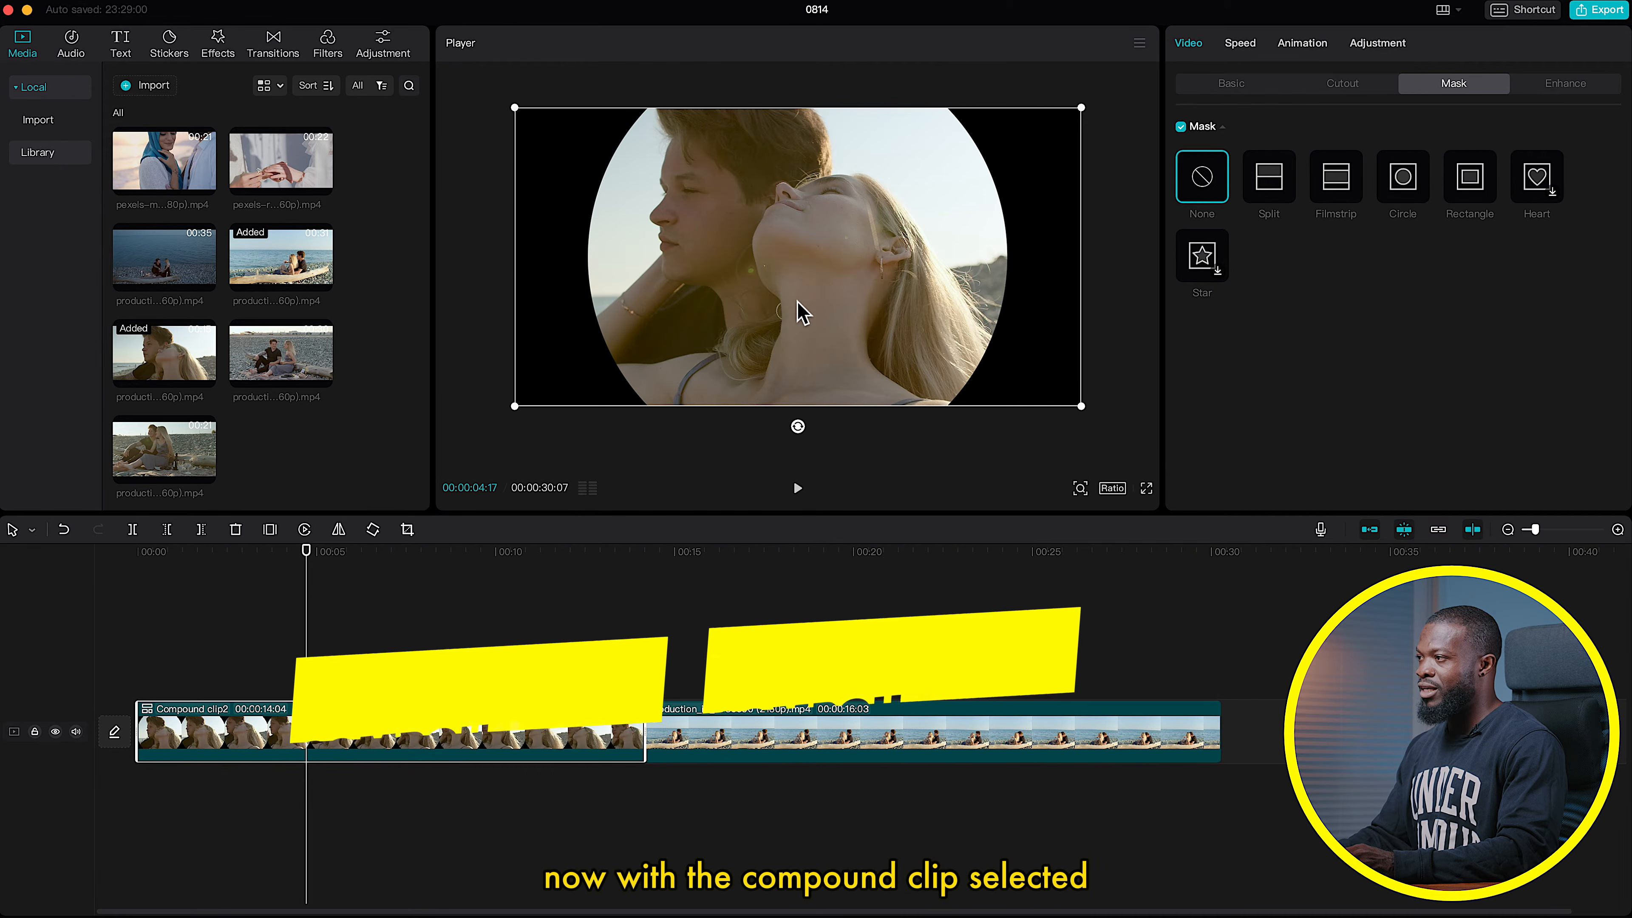
drag(807, 314, 626, 313)
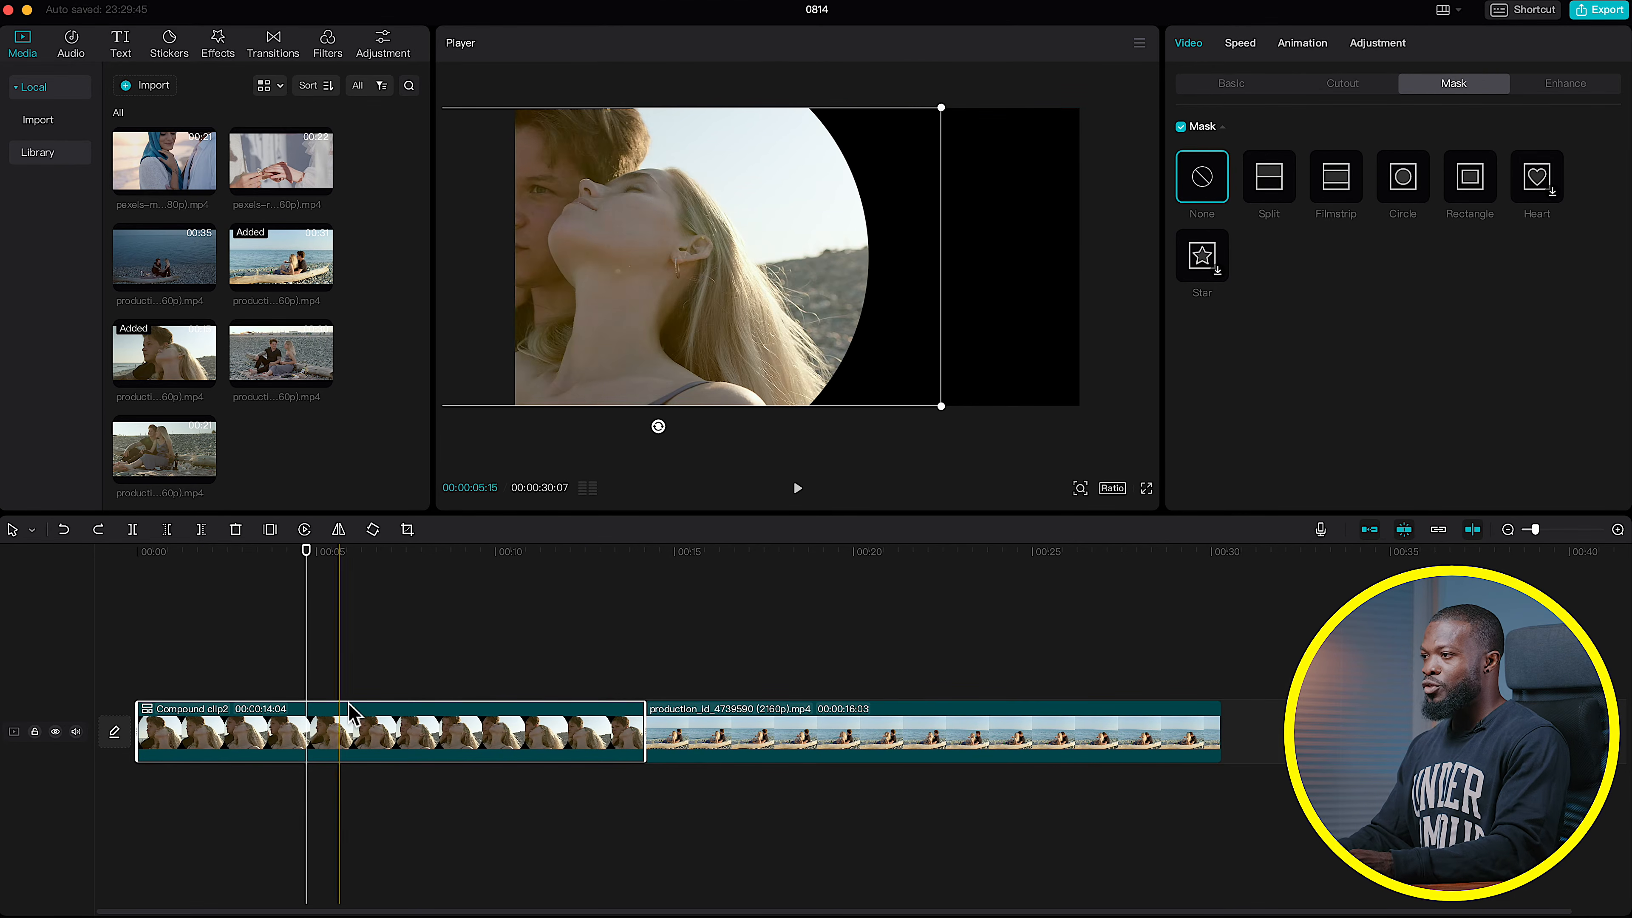
Step: Put the compound clip on a track above the second clip and shift the second clip right so its couple clears the circle
drag(364, 759, 362, 695)
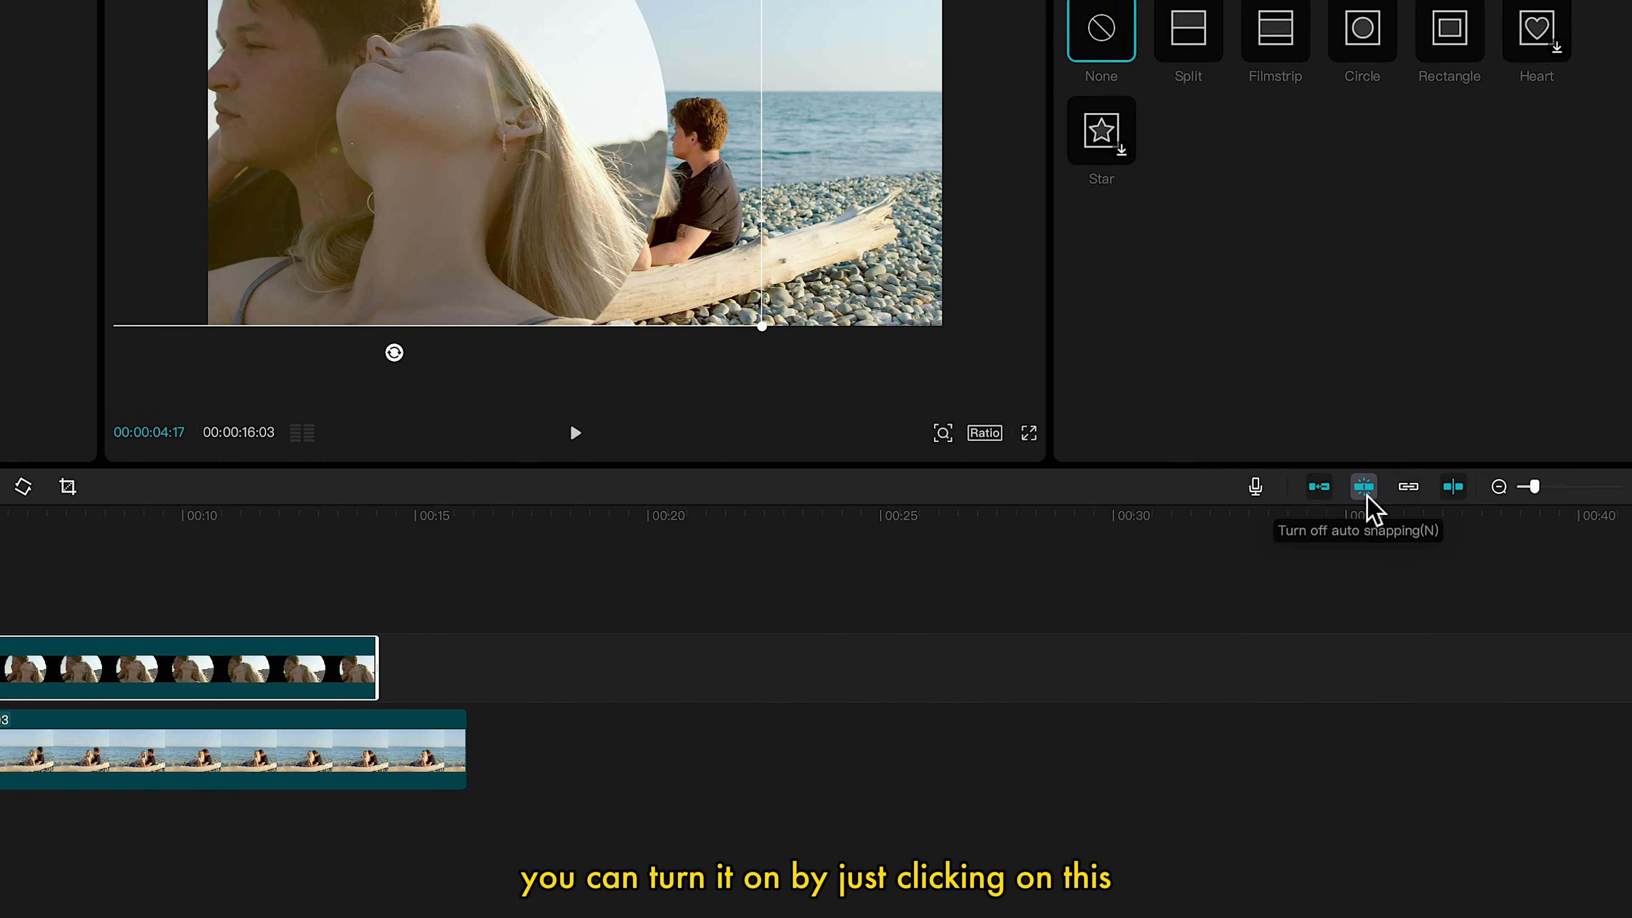
click(1367, 499)
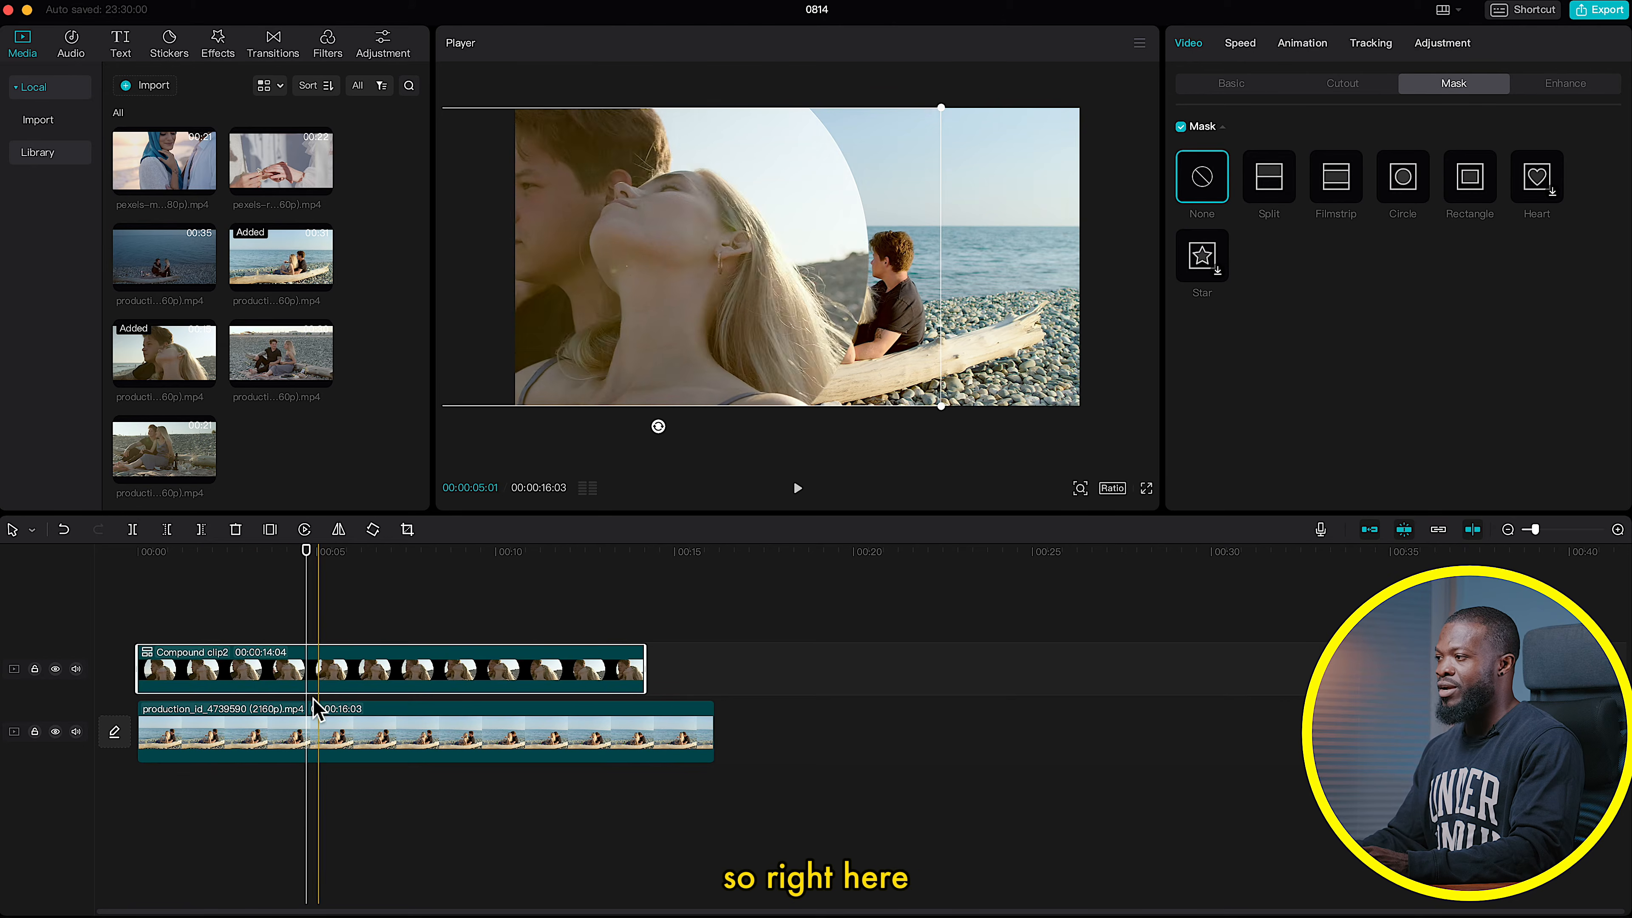
click(317, 710)
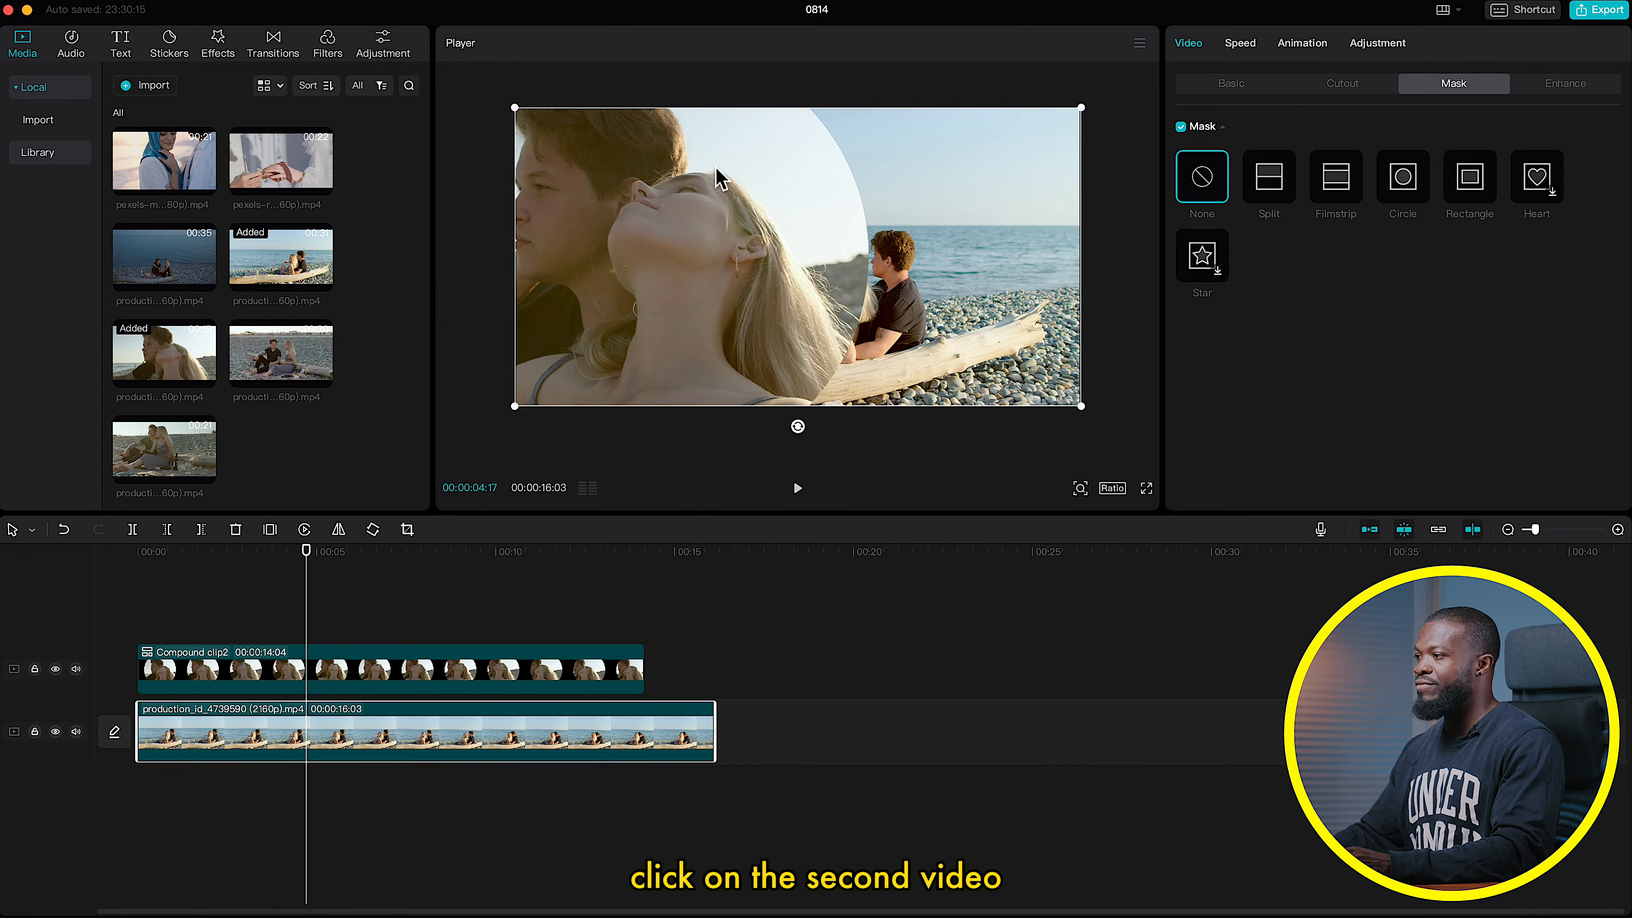
drag(897, 259, 1028, 259)
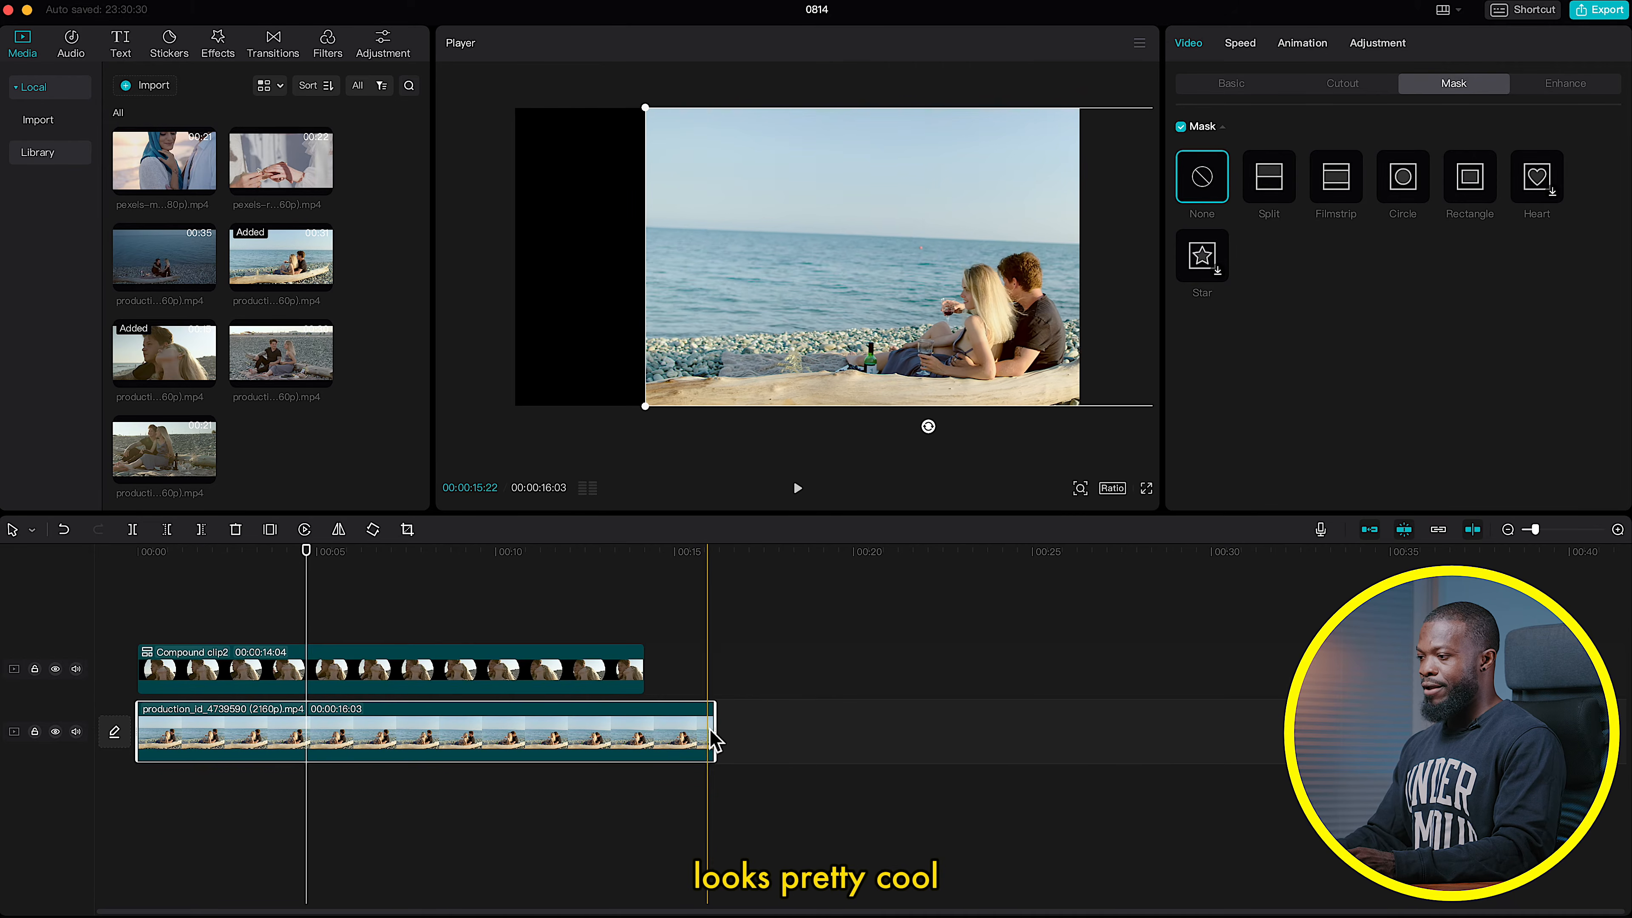
Step: Trim the lower beach clip to the compound clip's length and add the dusk candlelit picnic clip directly after it
drag(715, 726, 646, 727)
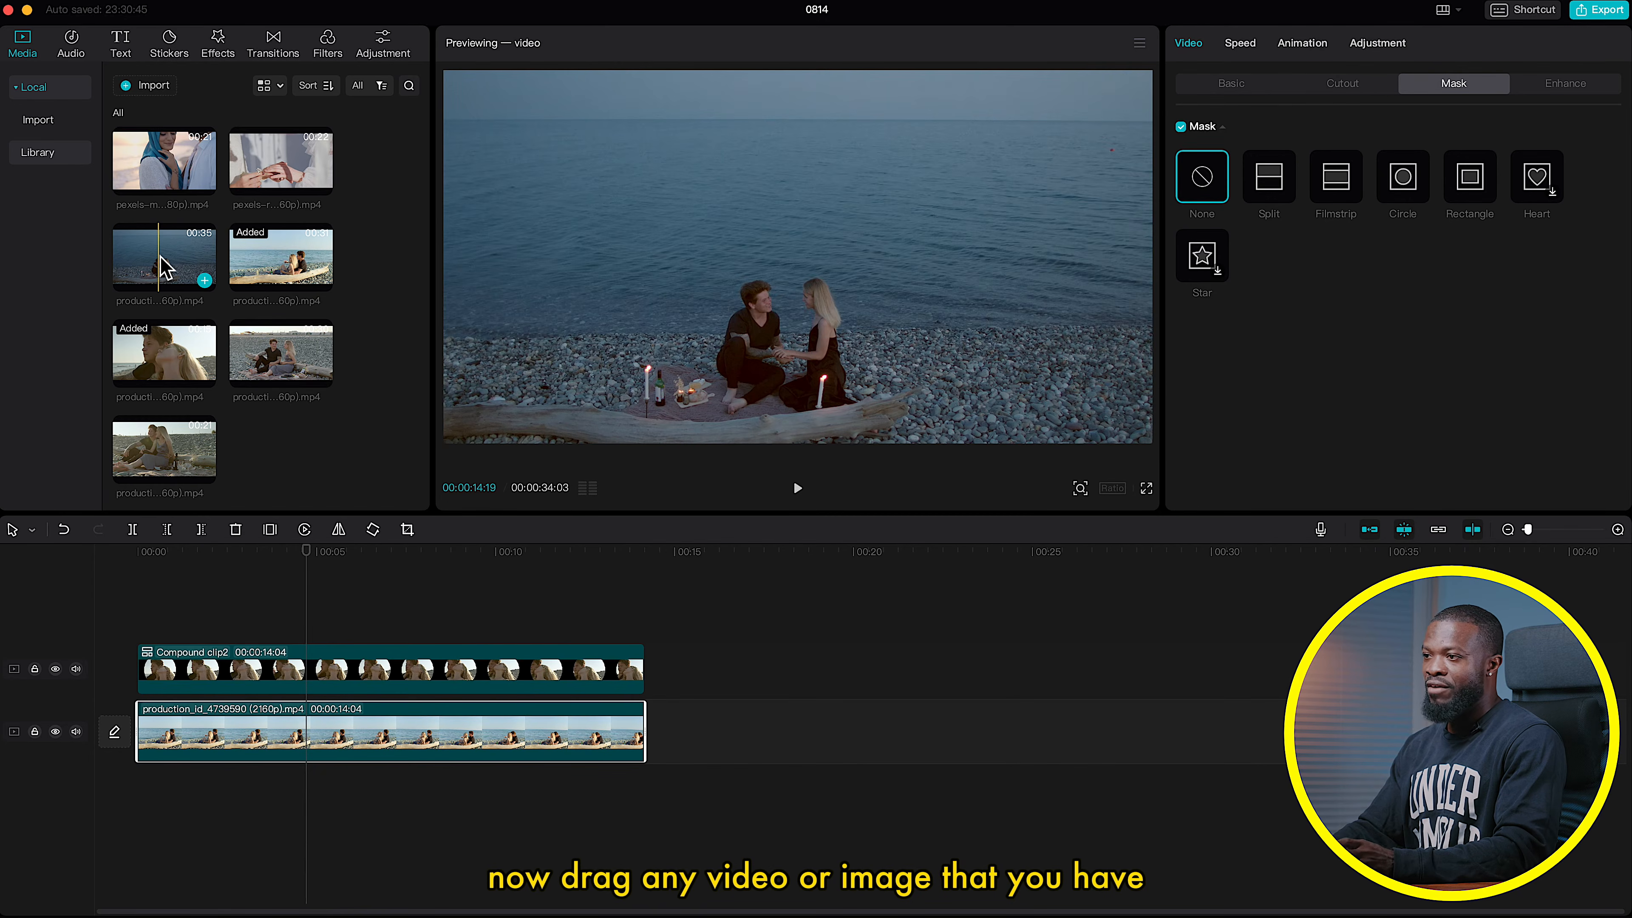
drag(186, 277, 660, 739)
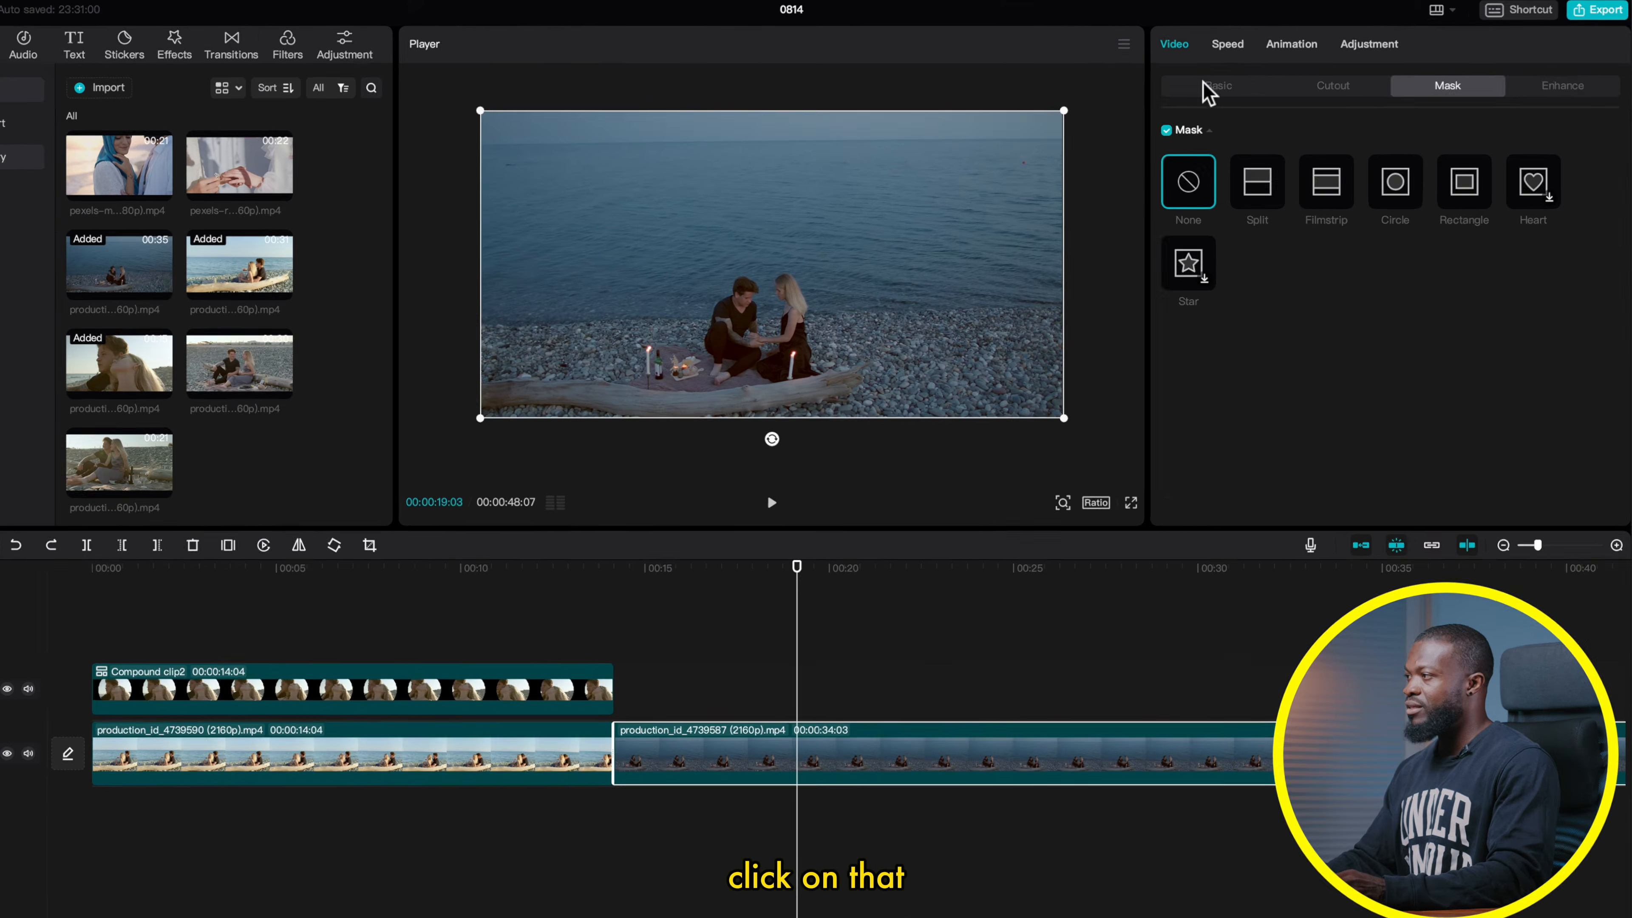
Step: Give the dusk picnic clip a solid yellow-orange canvas colour as its background
click(1231, 83)
scroll(1282, 408, down, 2)
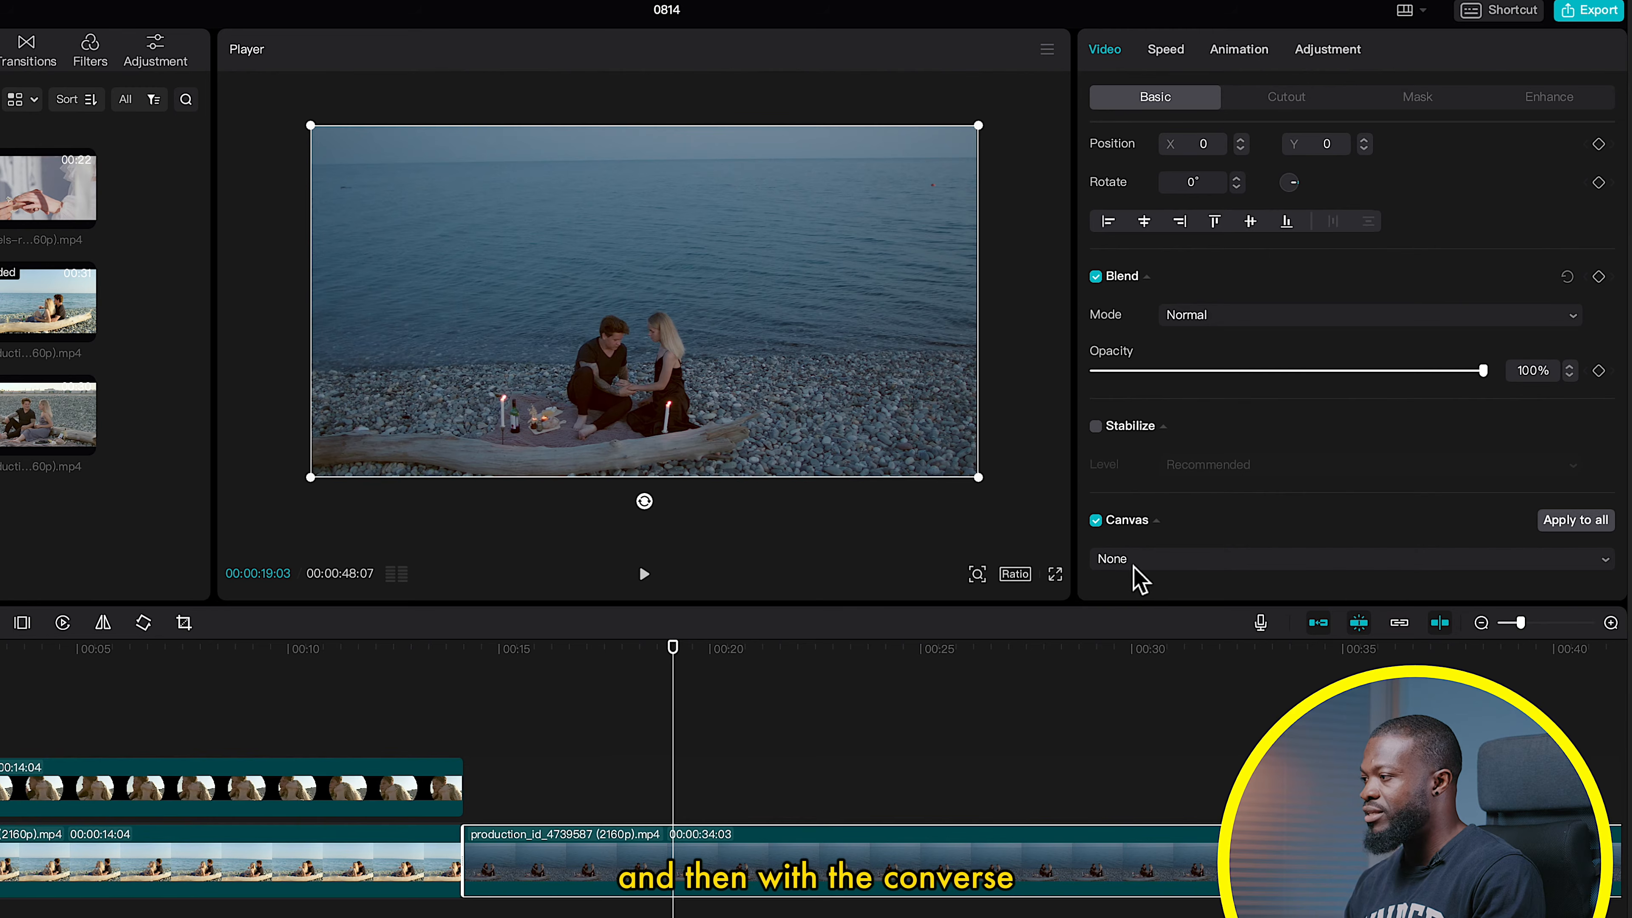
click(1136, 560)
click(1147, 657)
scroll(1259, 444, down, 5)
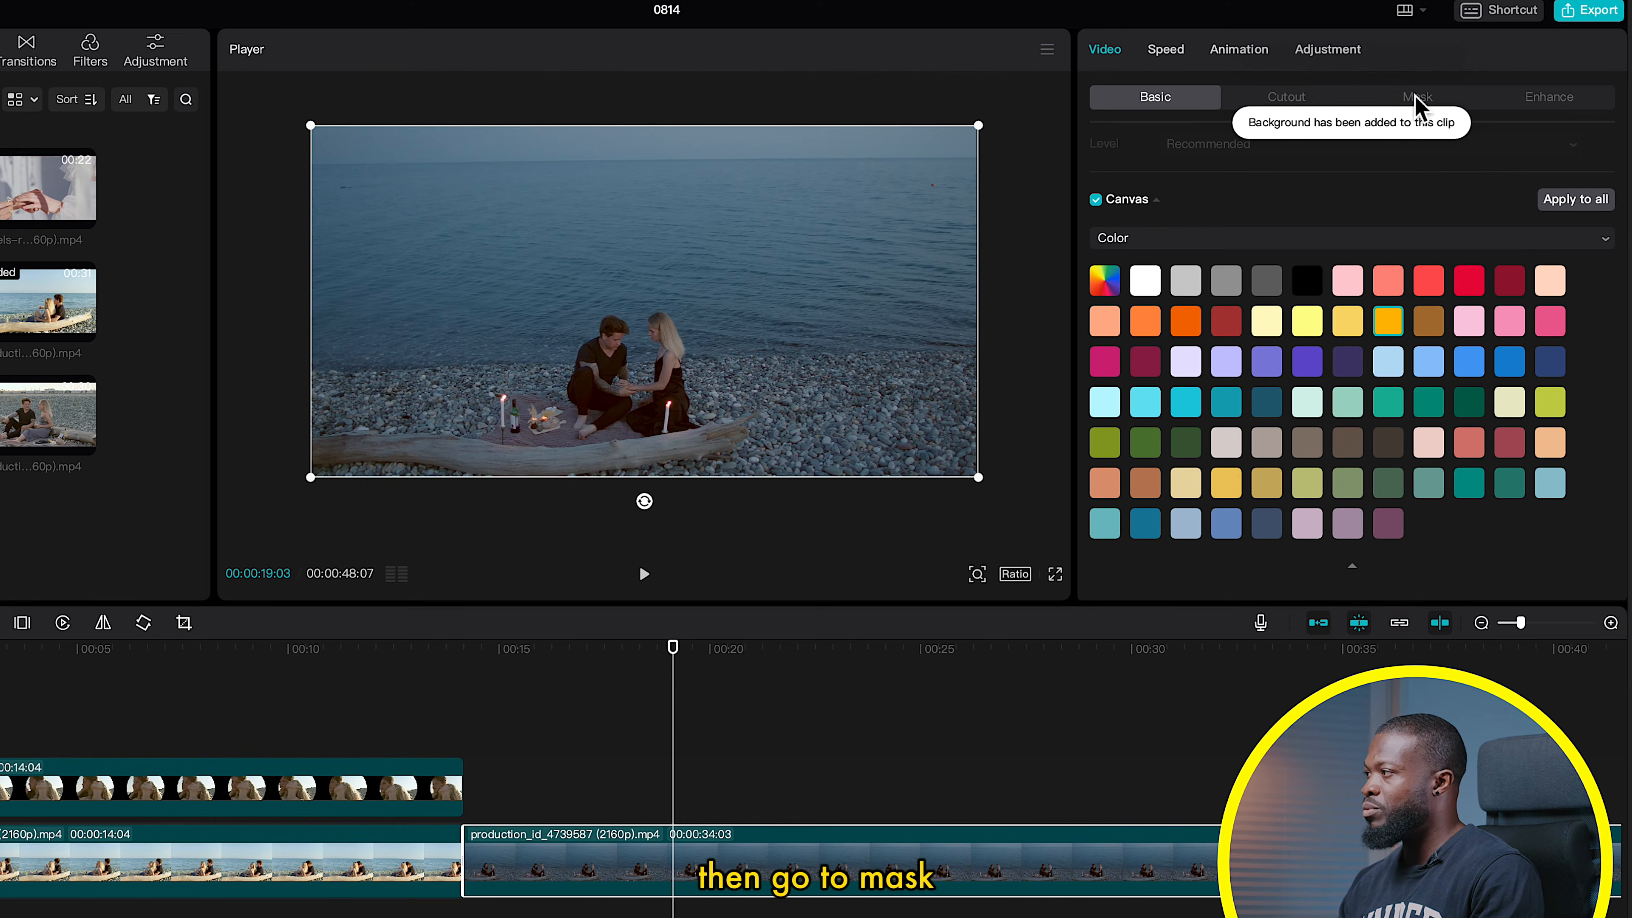
Step: Apply a reversed circle mask to the dusk picnic clip and enlarge it proportionally to about 2238 by 2270
click(1417, 99)
click(1361, 212)
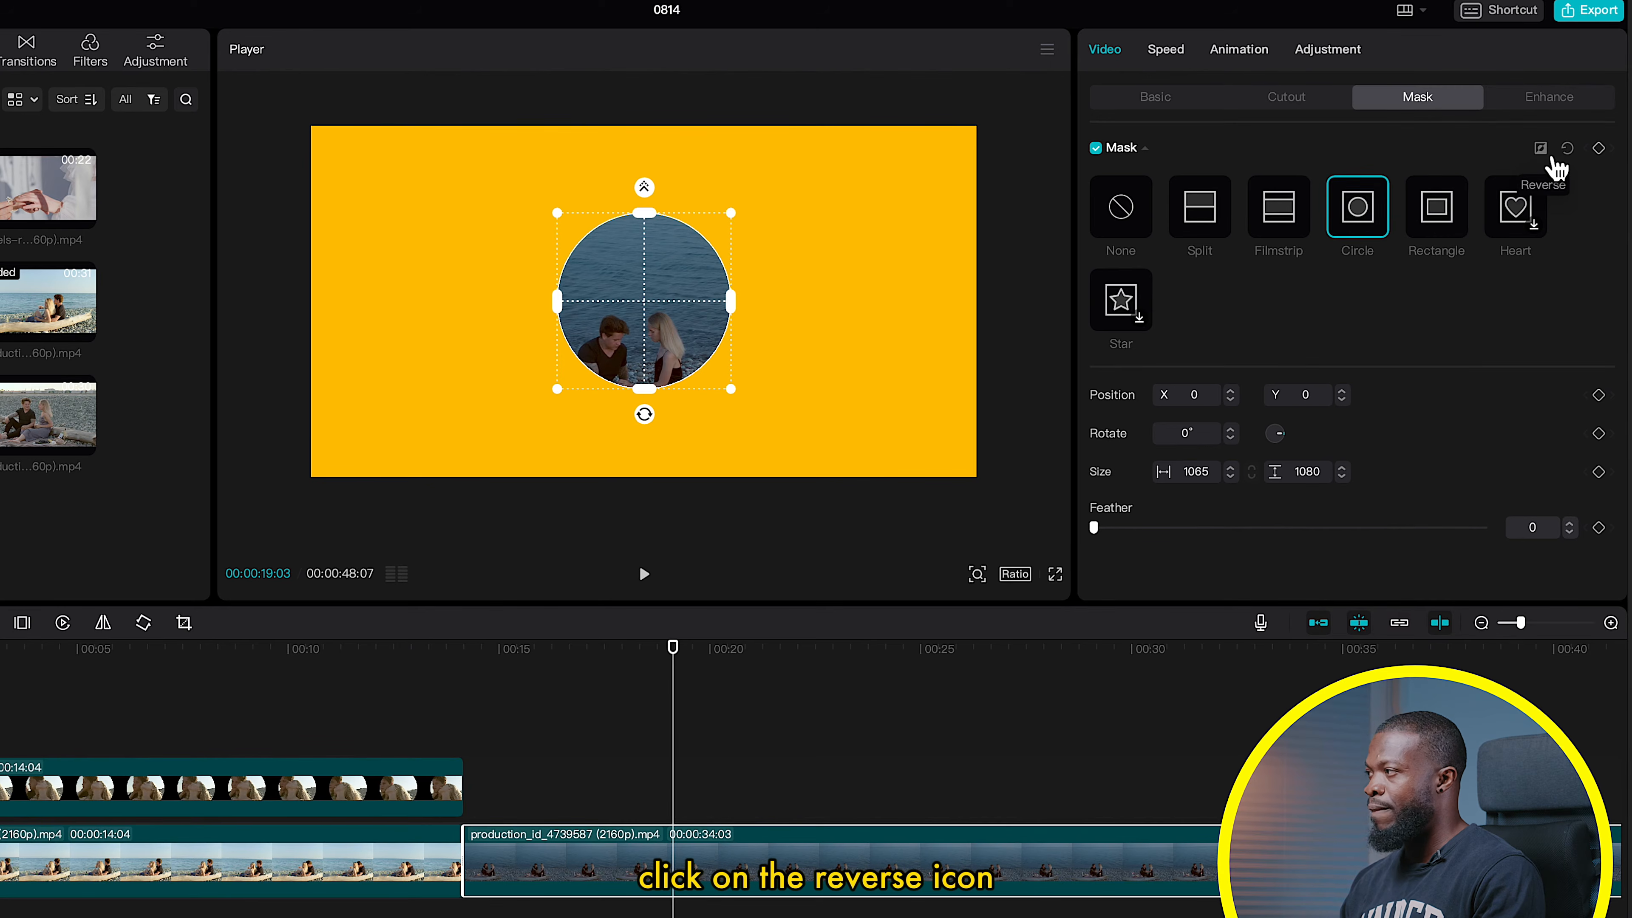
click(1562, 156)
click(732, 214)
drag(735, 215, 827, 184)
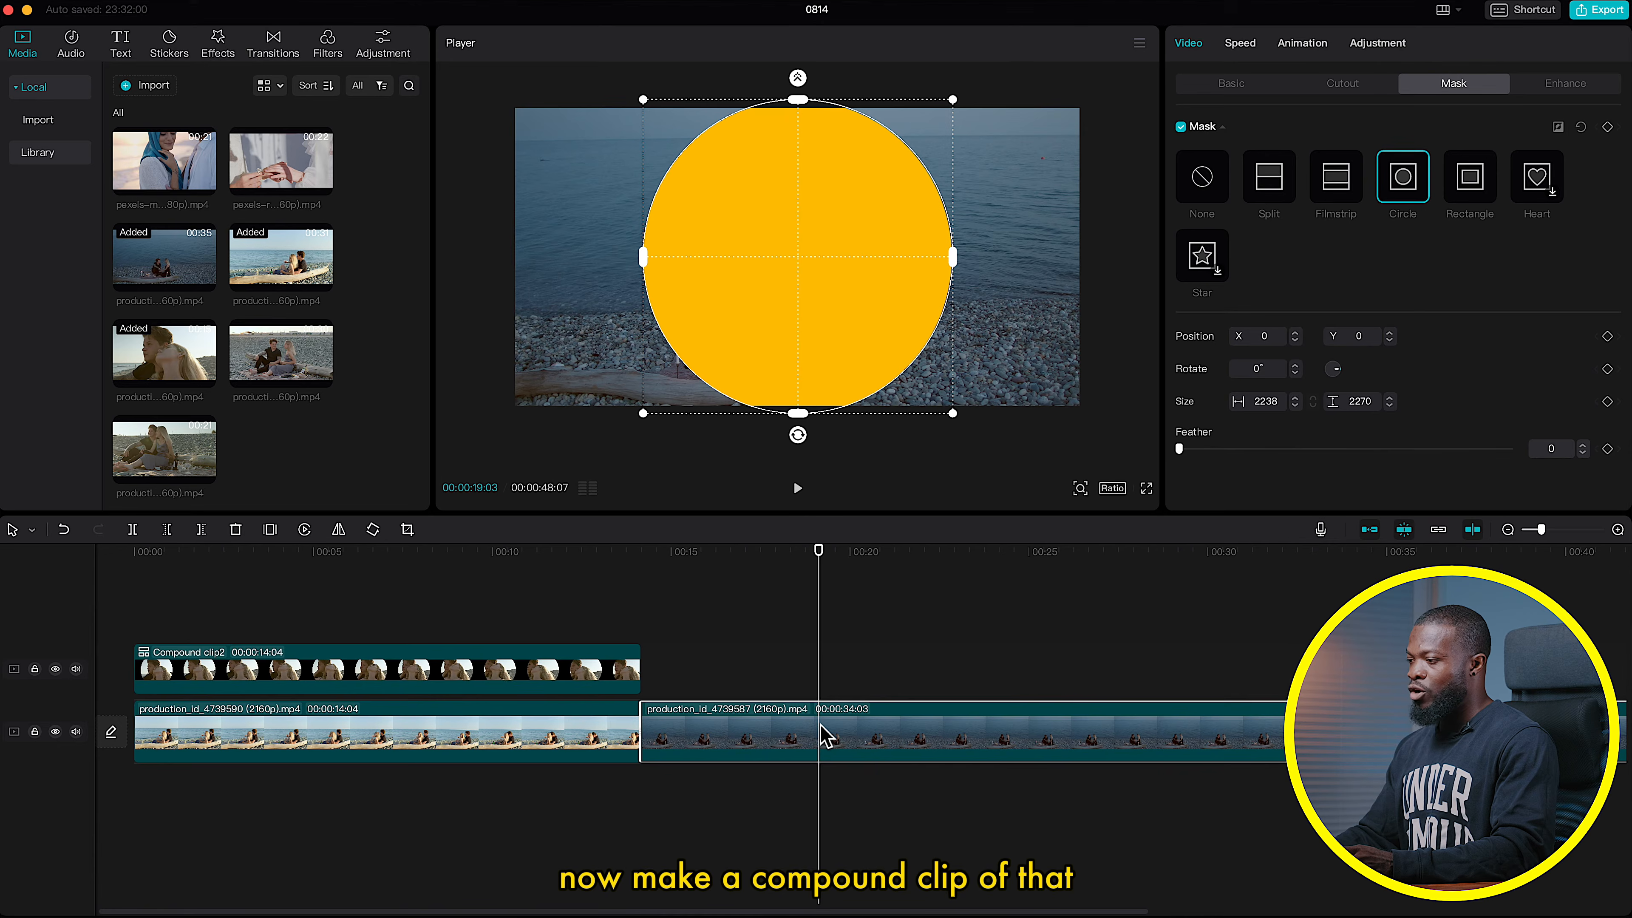
Step: Make a compound clip from the yellow-circle clip and apply a circle mask of about 951 by 966 to isolate the disc
right_click(796, 764)
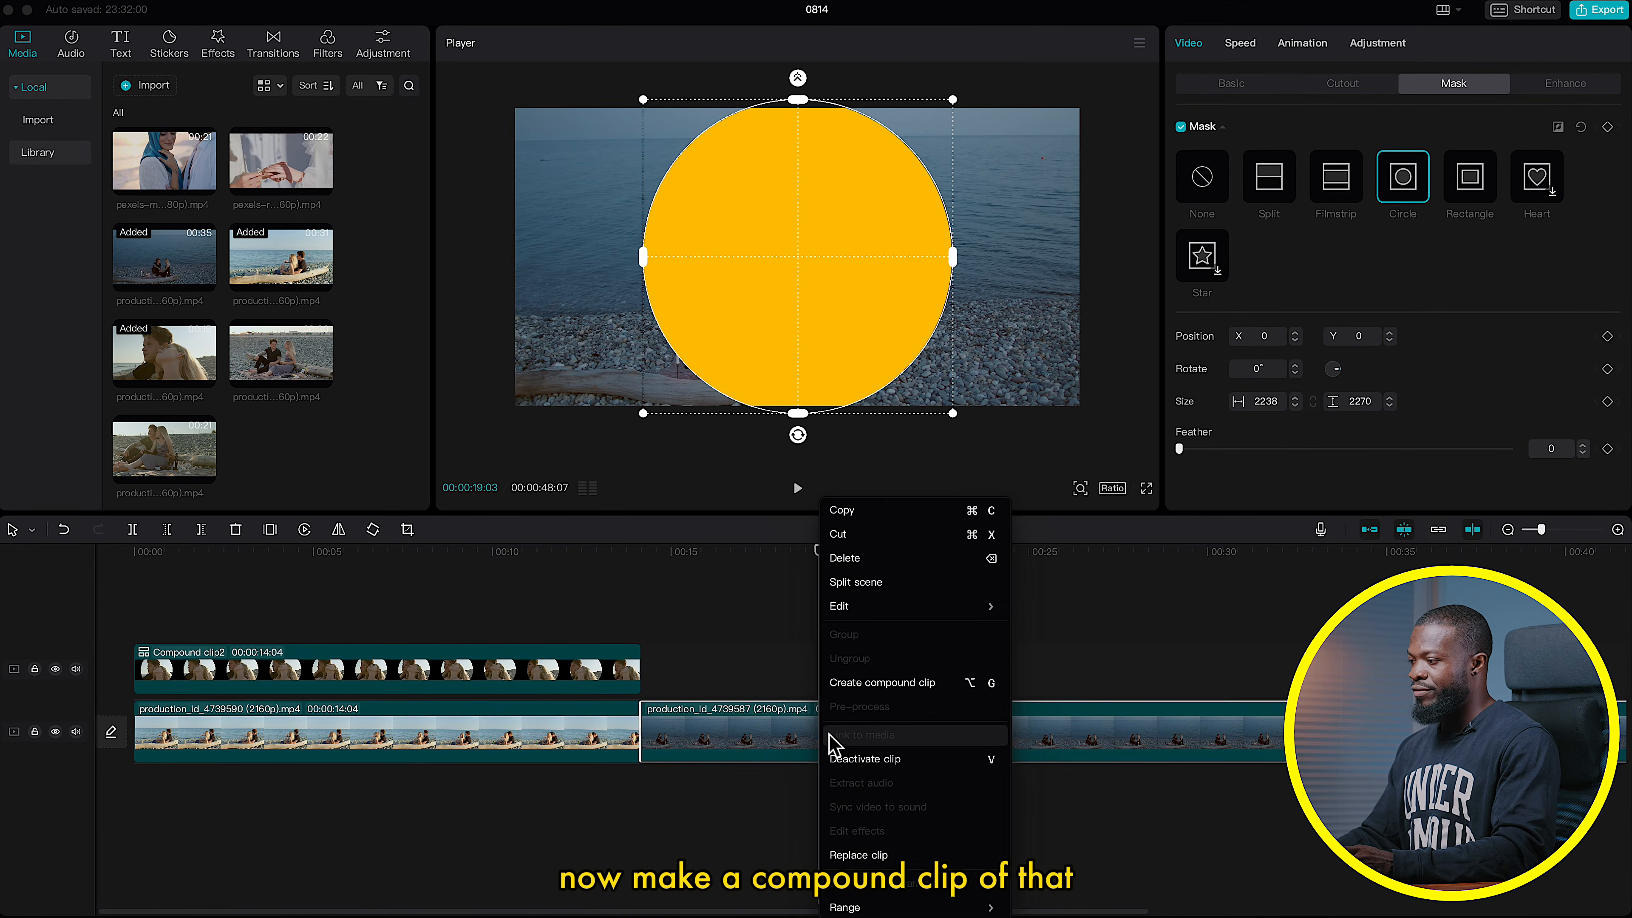
click(859, 691)
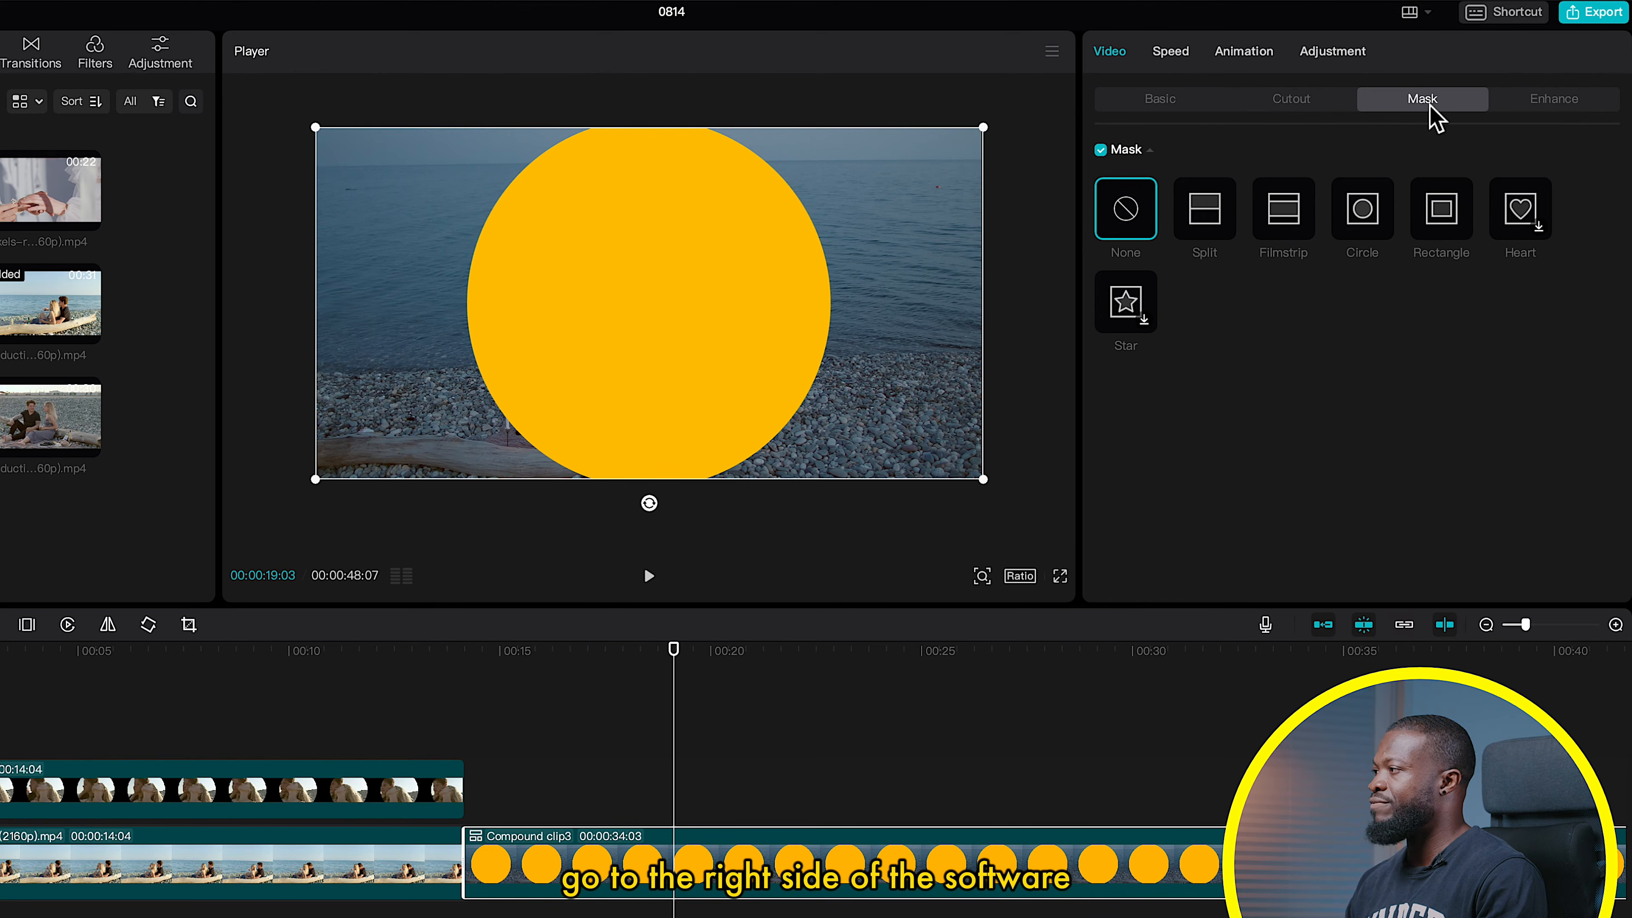
click(1363, 215)
drag(777, 197, 817, 187)
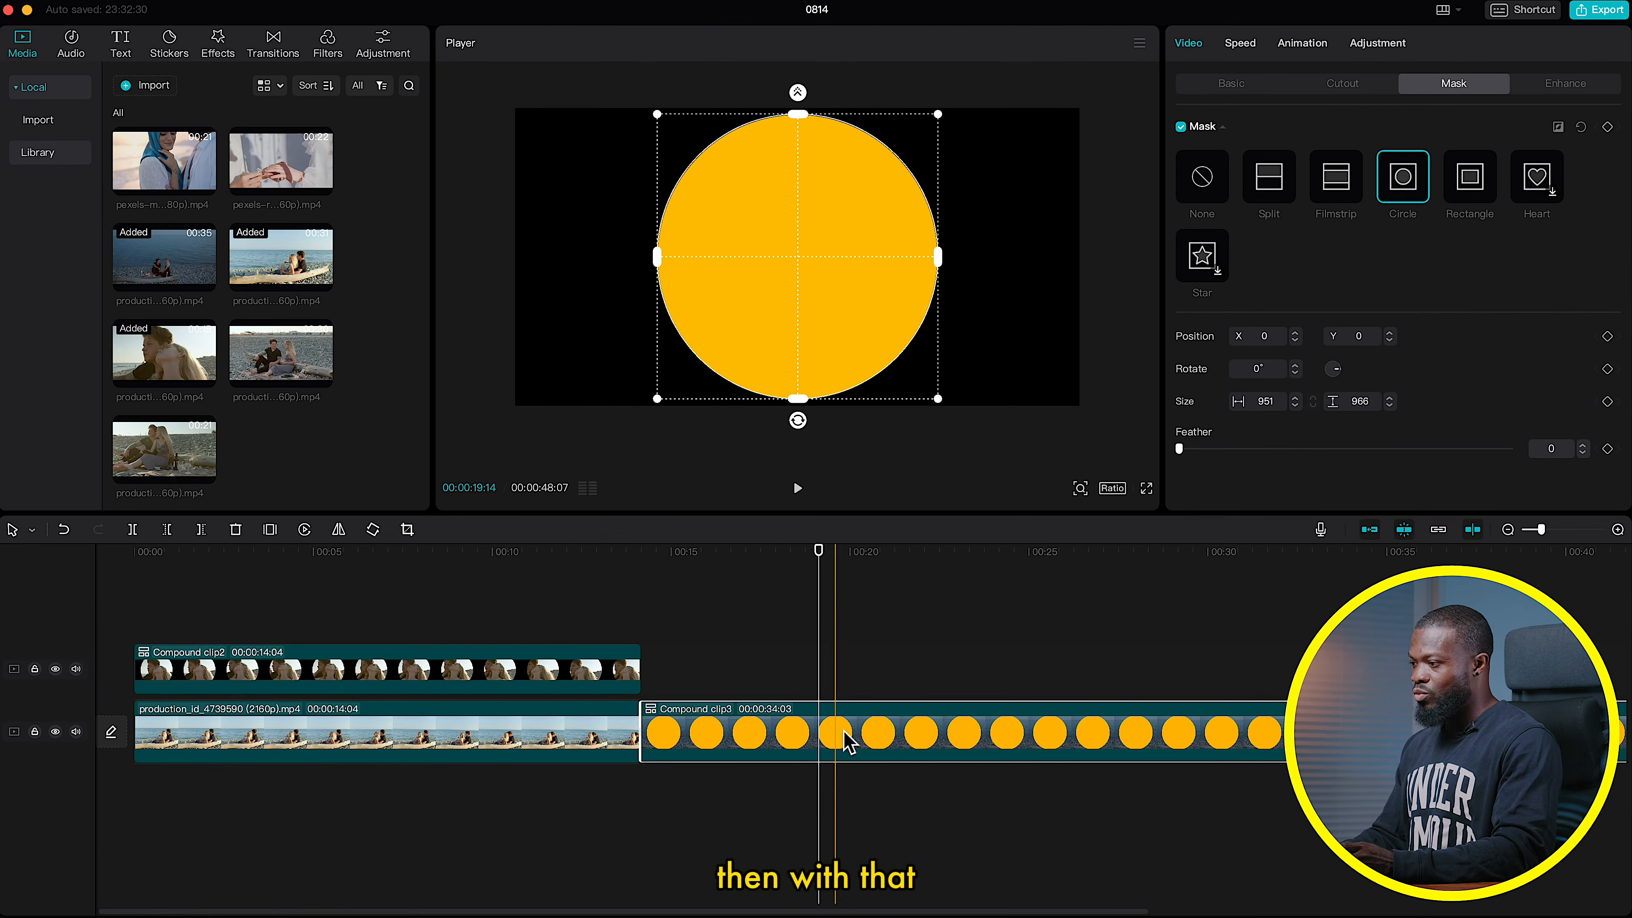
Step: Place the yellow disc compound clip on a track between the two videos and trim it to their length
drag(718, 861, 545, 853)
drag(708, 715, 308, 696)
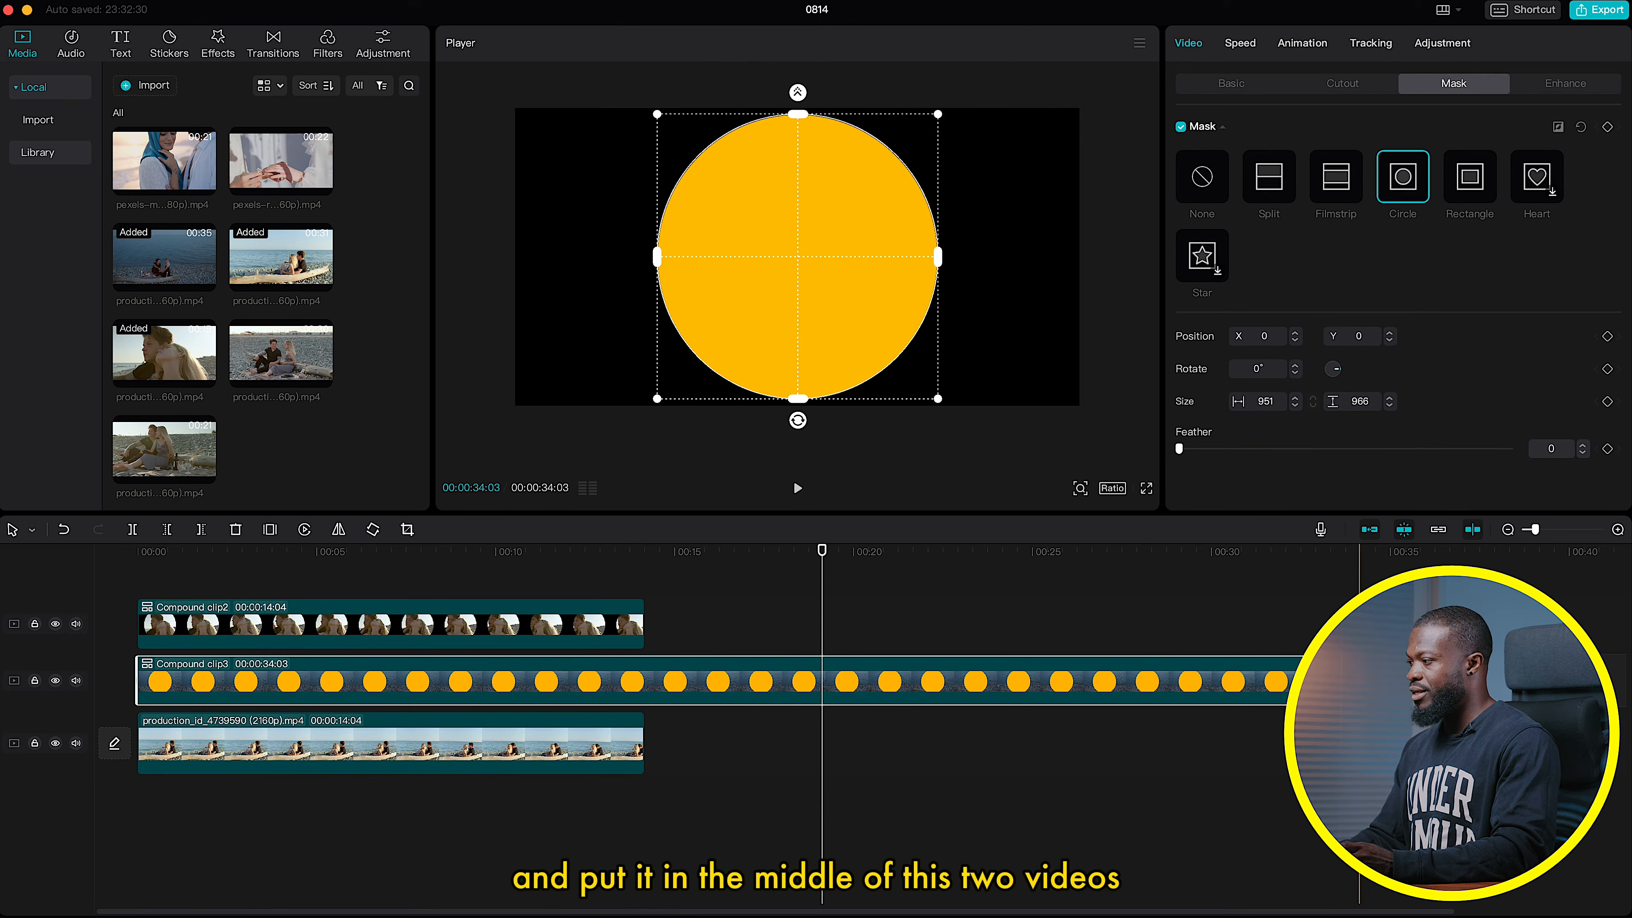
drag(1356, 680, 643, 683)
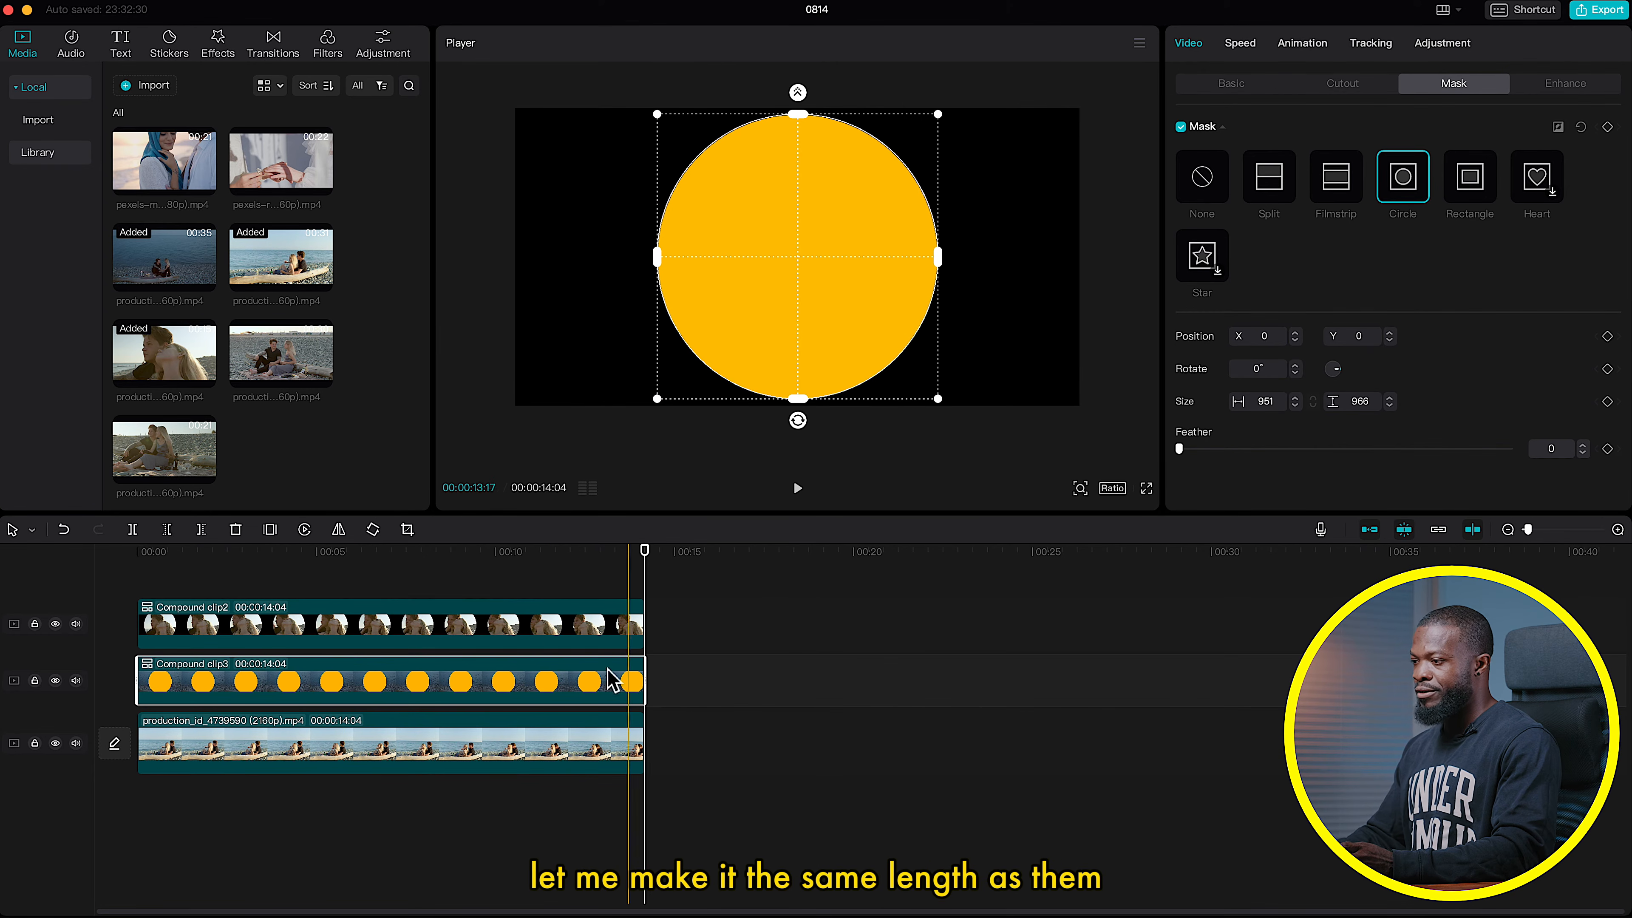
Step: Set the yellow disc compound clip to layer 1 so it sits behind the curved clip
scroll(351, 647, up, 5)
click(532, 681)
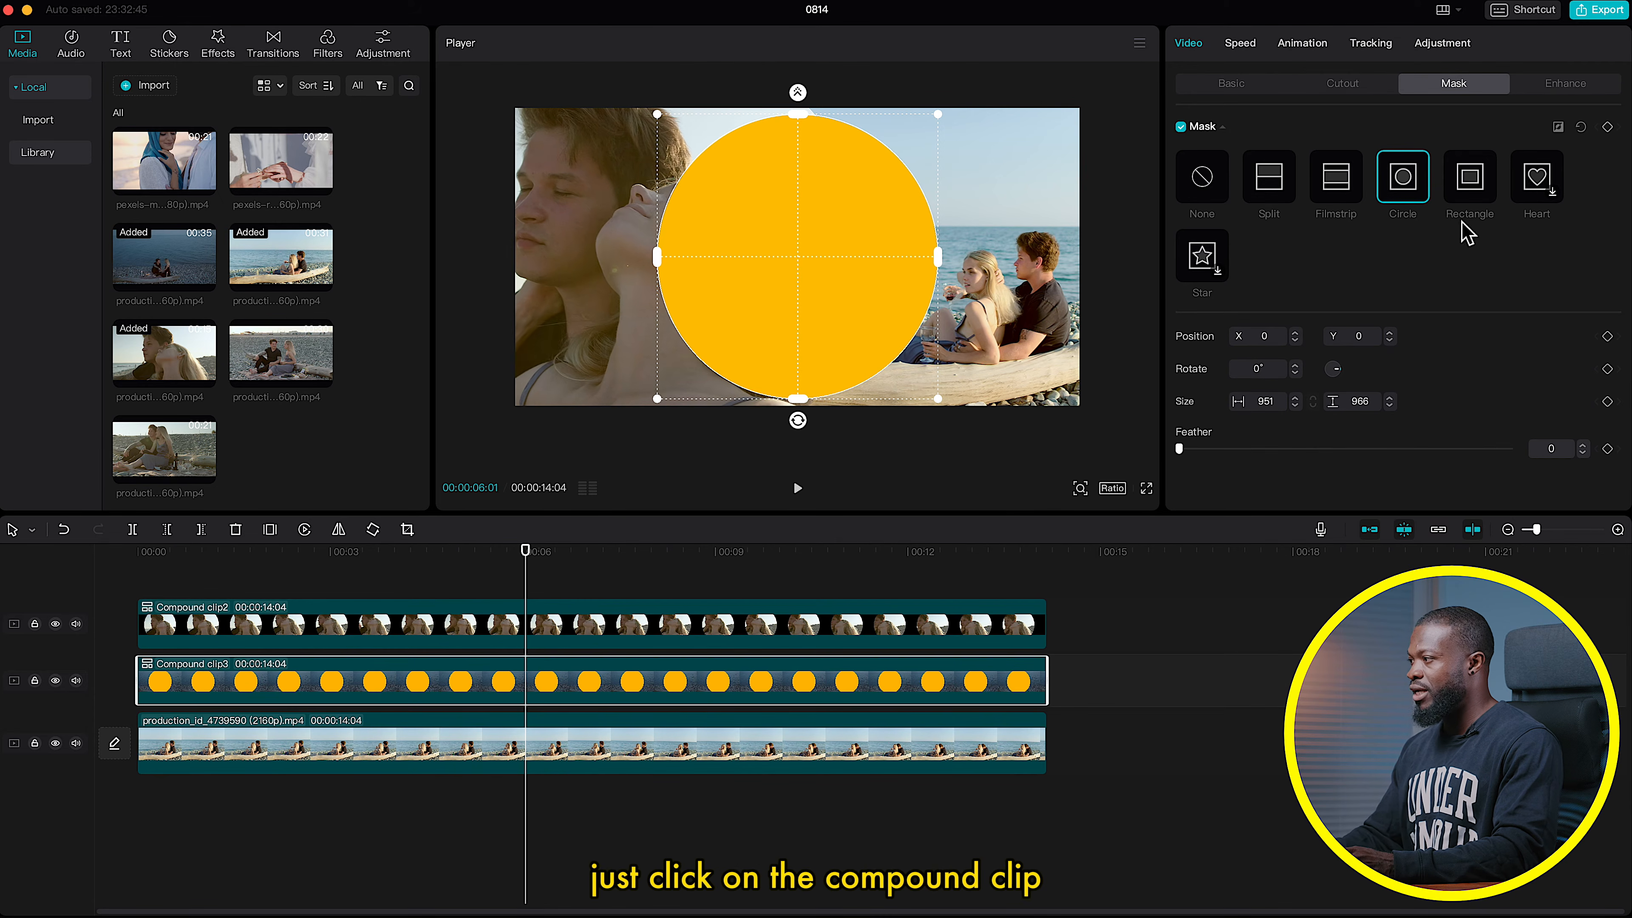
click(1231, 82)
scroll(1361, 388, down, 5)
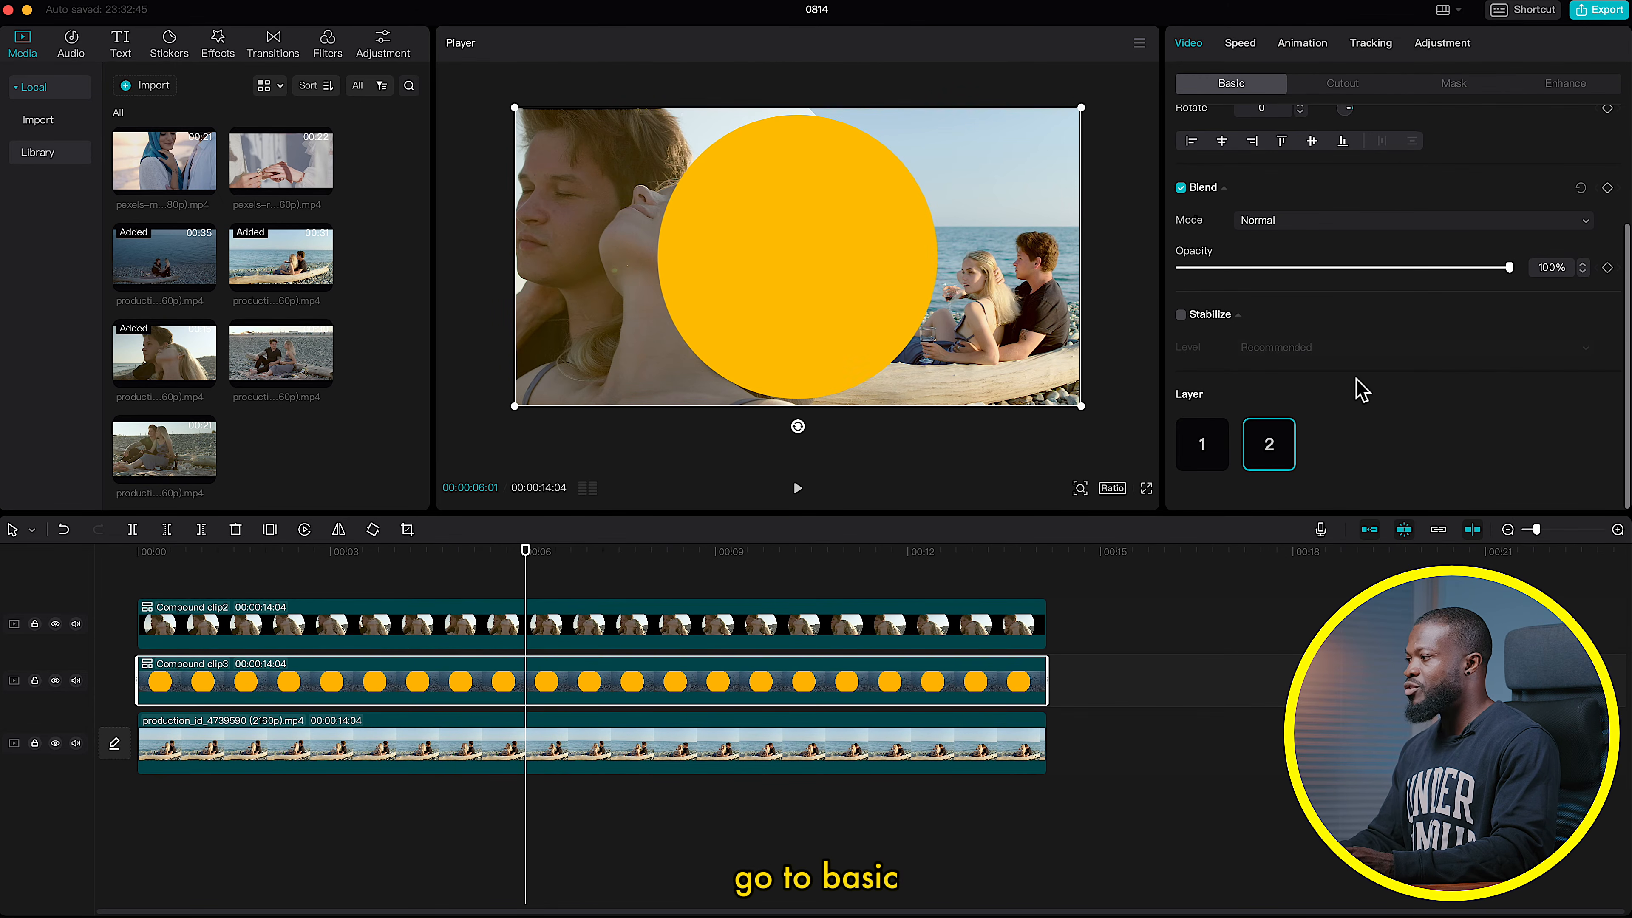
click(1201, 451)
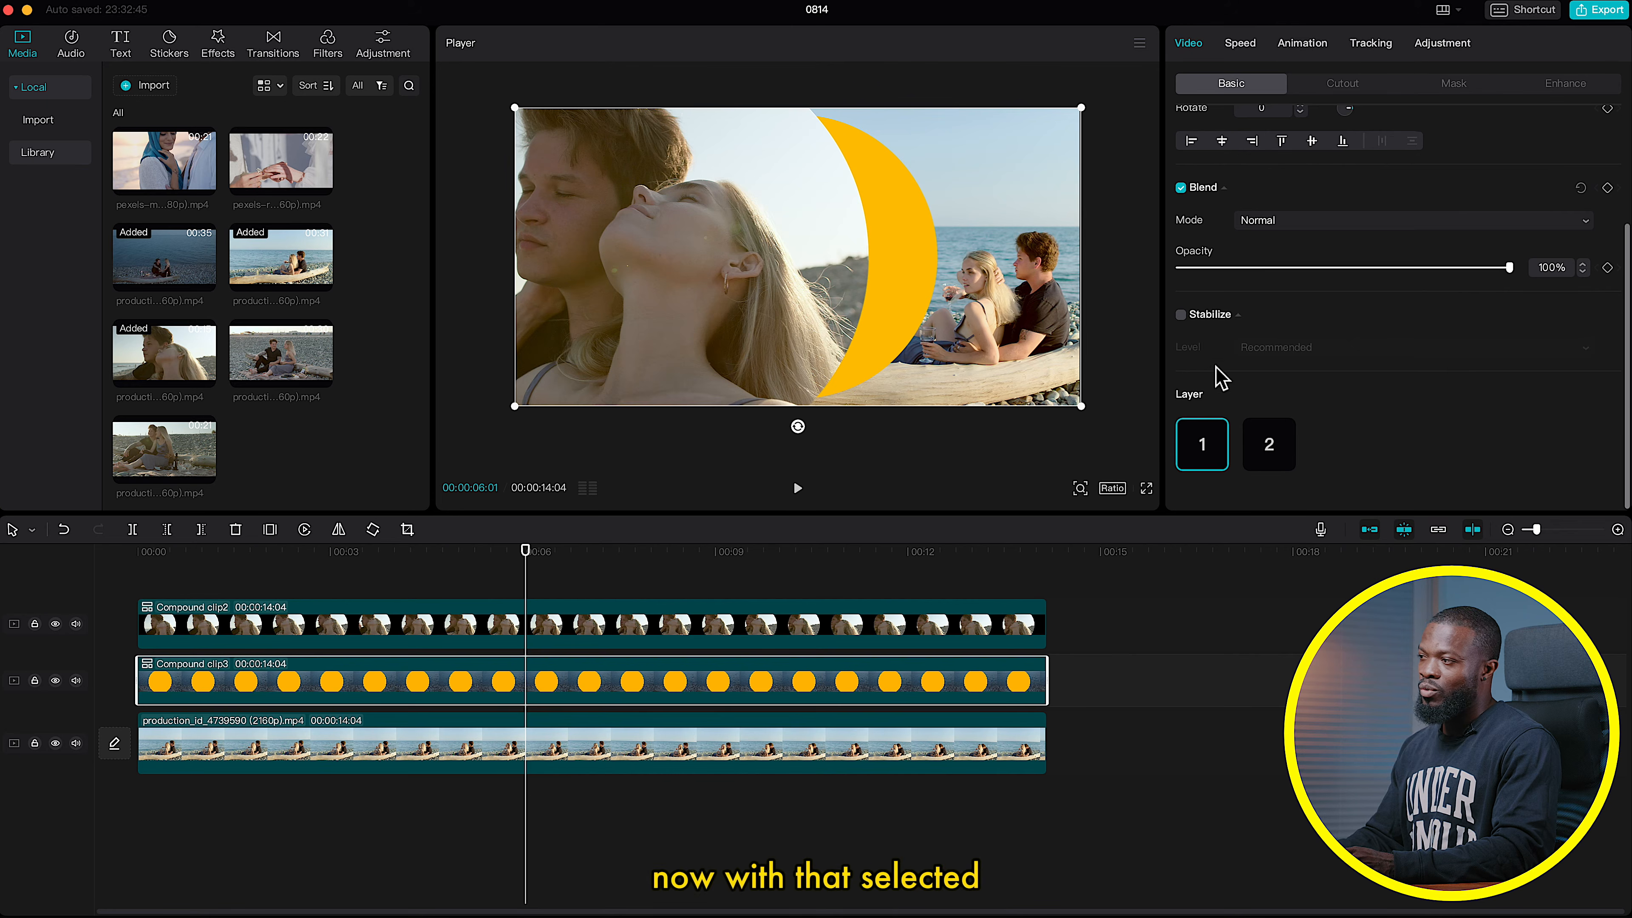
Step: Scale the yellow disc to 144% and shift it left to about X -790 so only a thin curved border shows
scroll(1375, 339, up, 5)
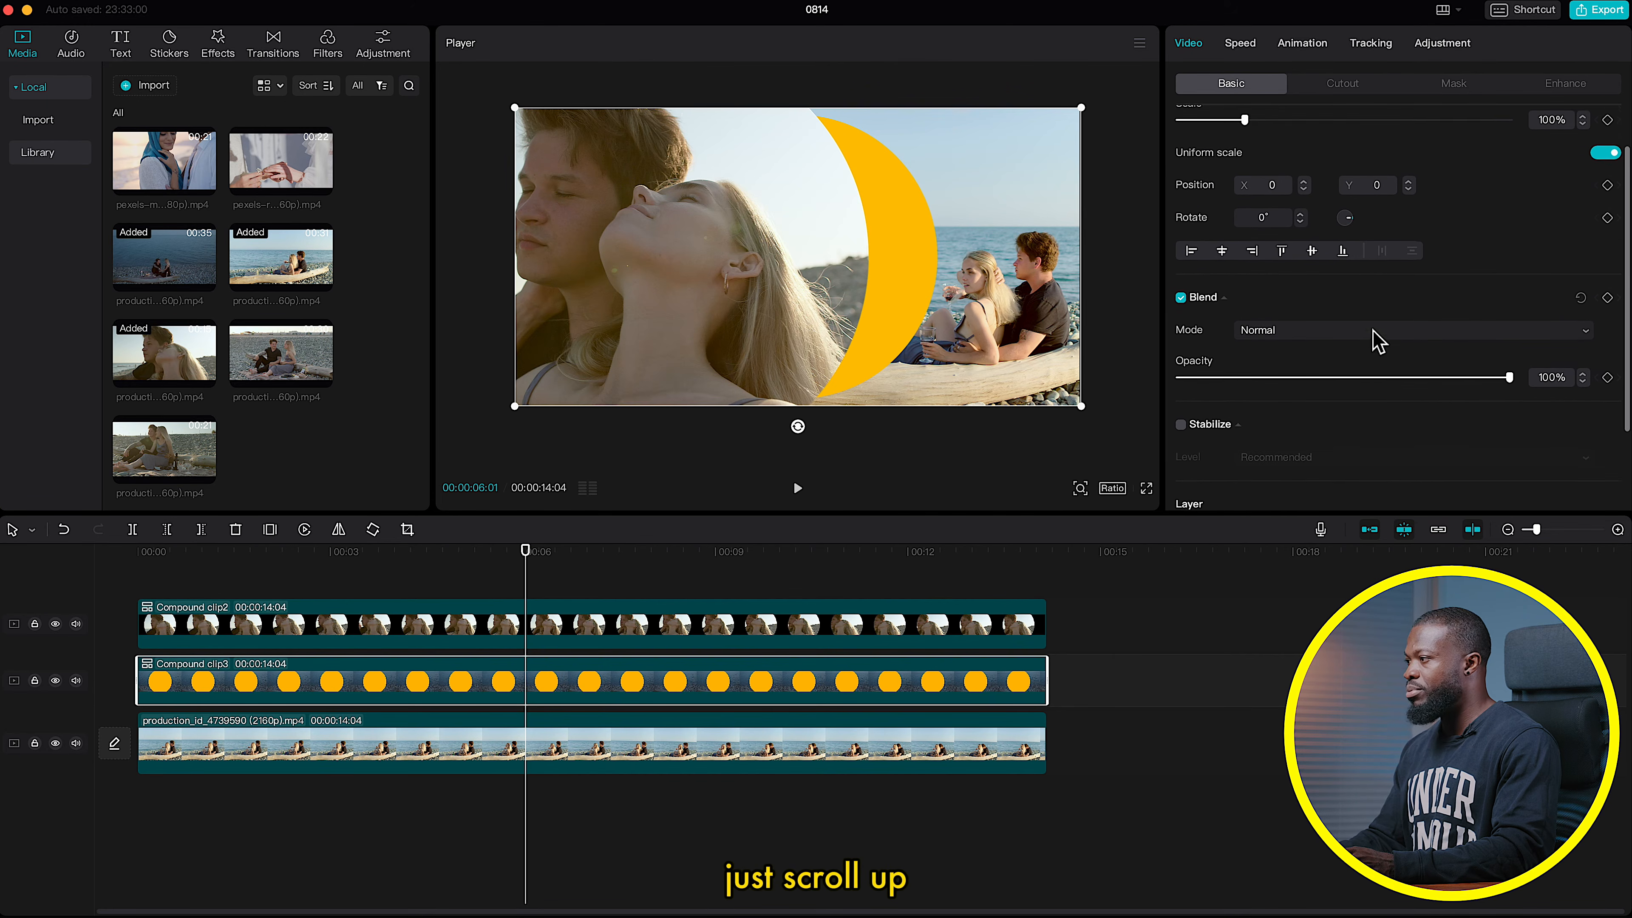
drag(1249, 175, 1257, 175)
drag(922, 329, 868, 335)
drag(1257, 175, 1271, 176)
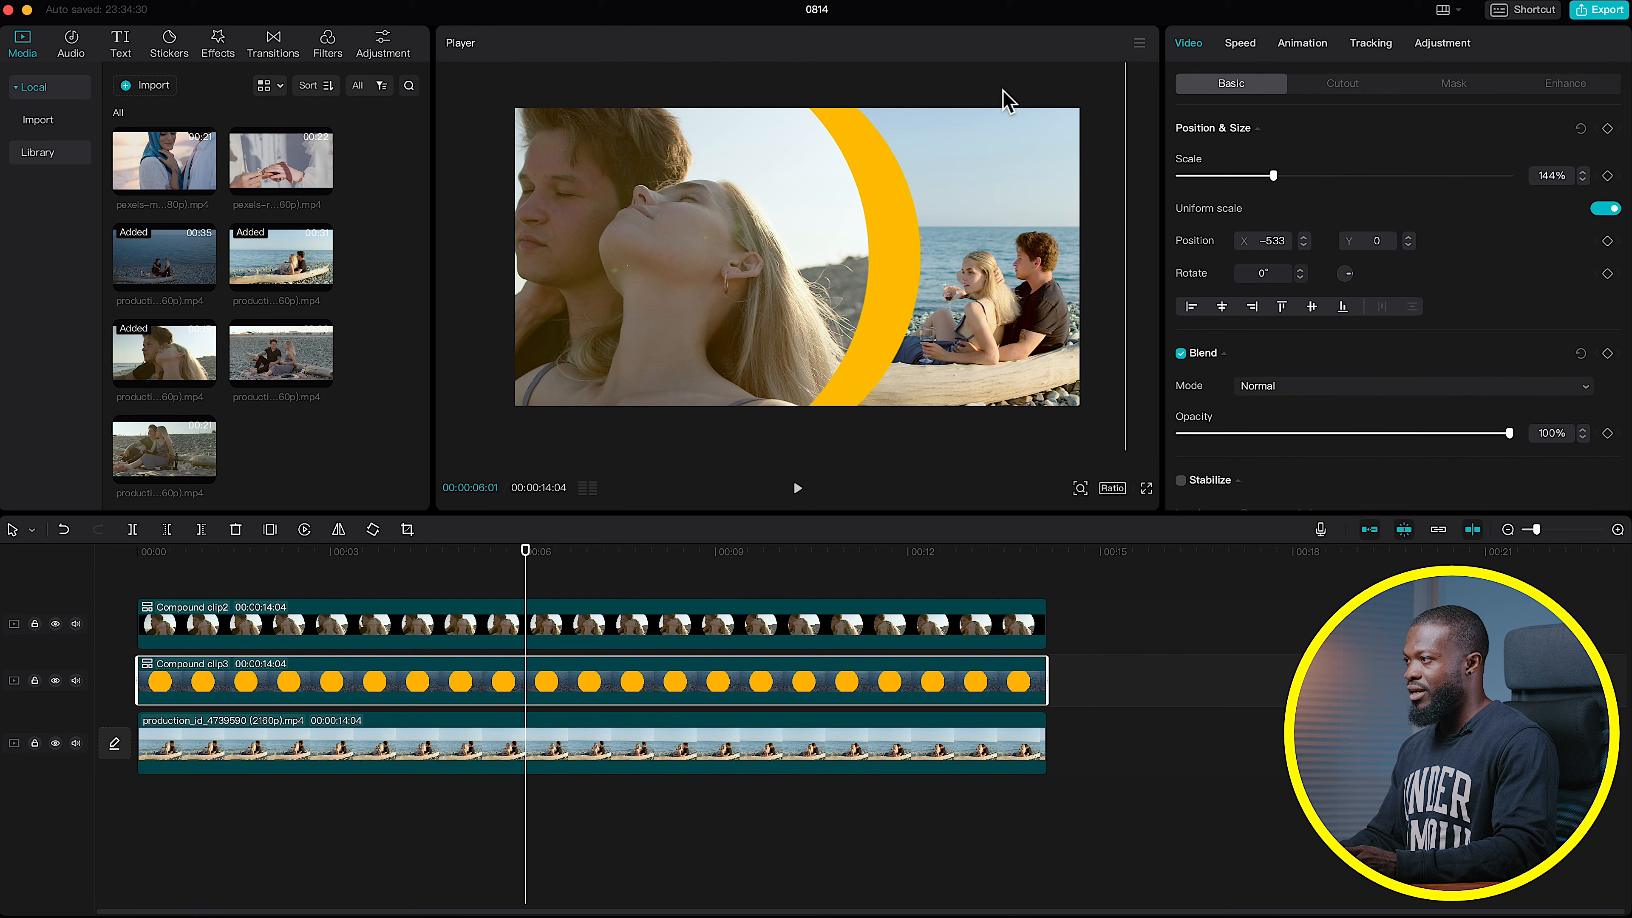
drag(1010, 162, 965, 162)
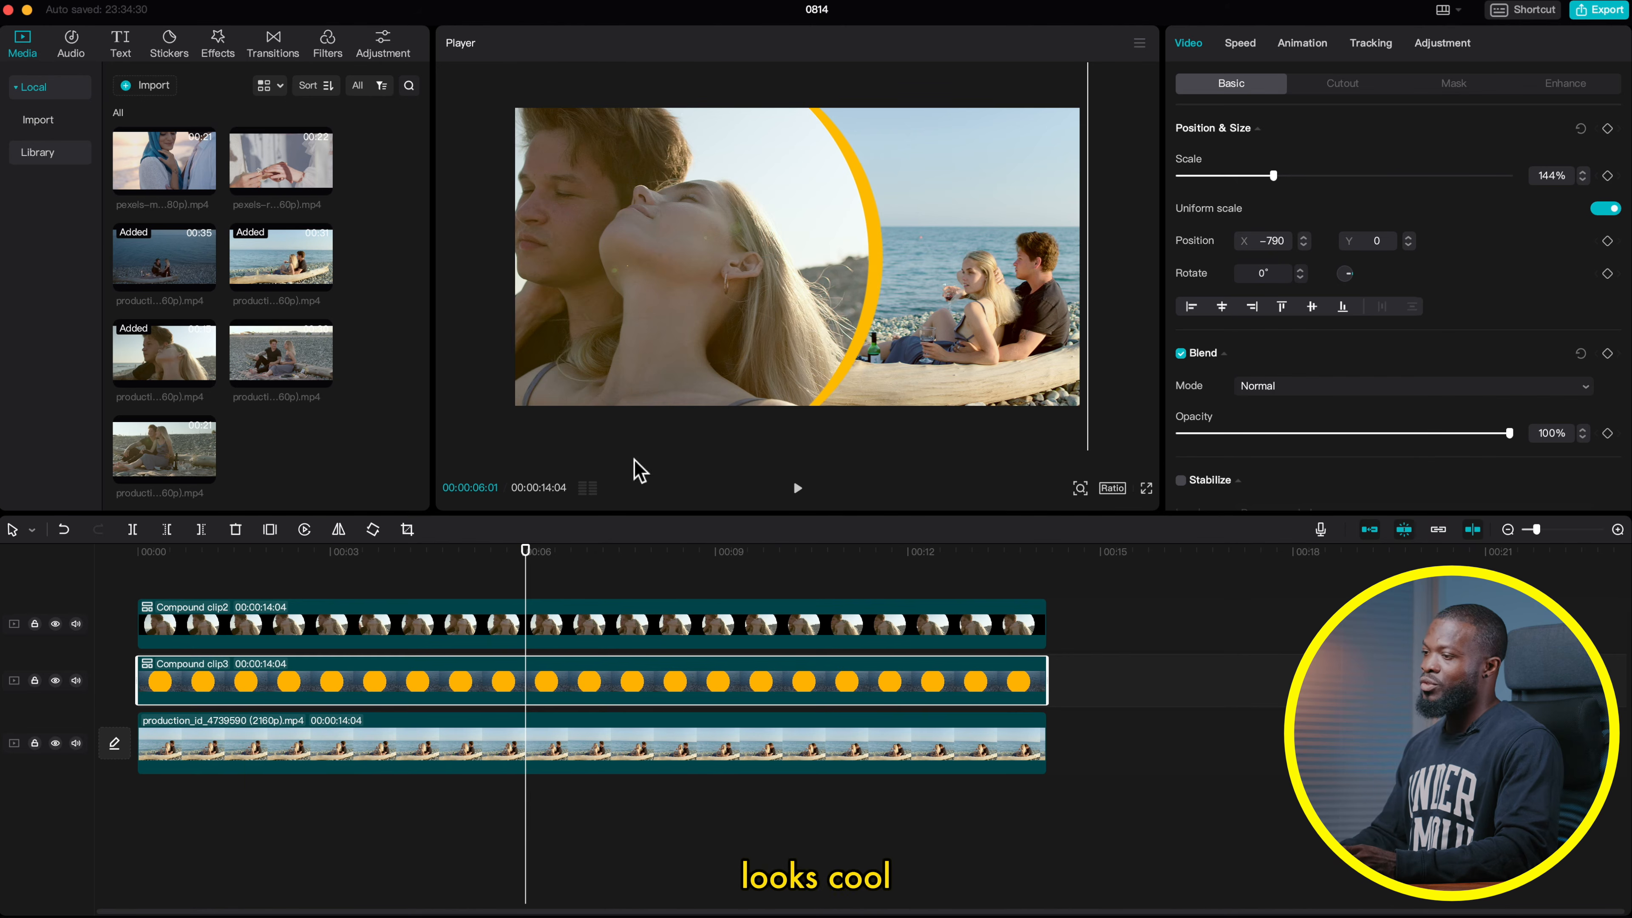
Step: Play the curved split screen from the start of the timeline
click(128, 582)
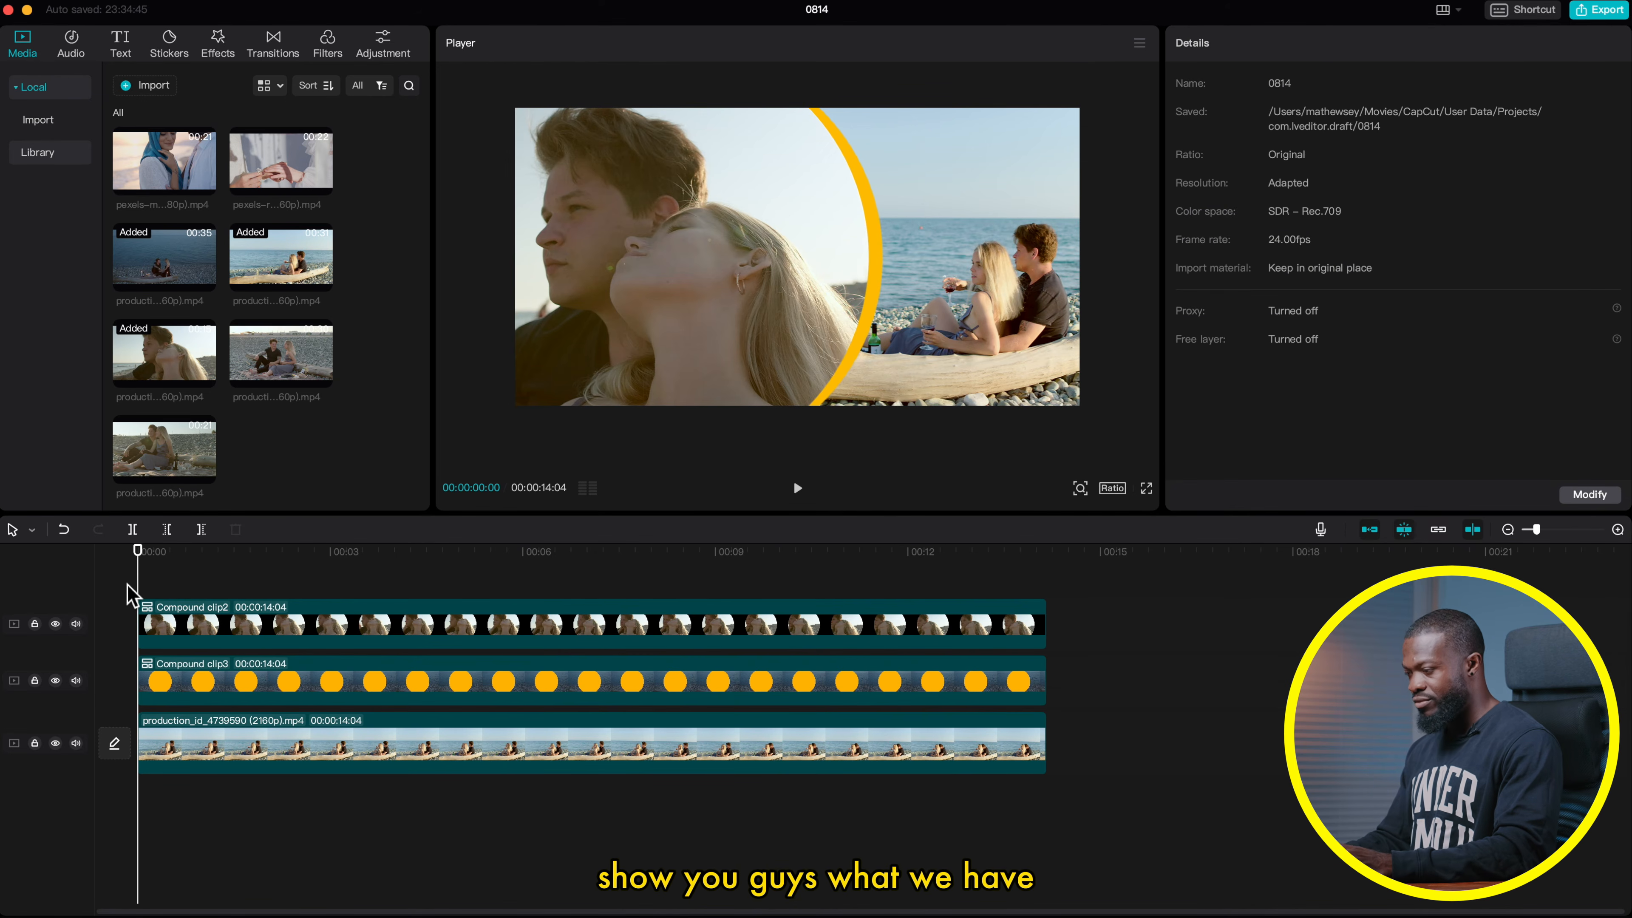
key(space)
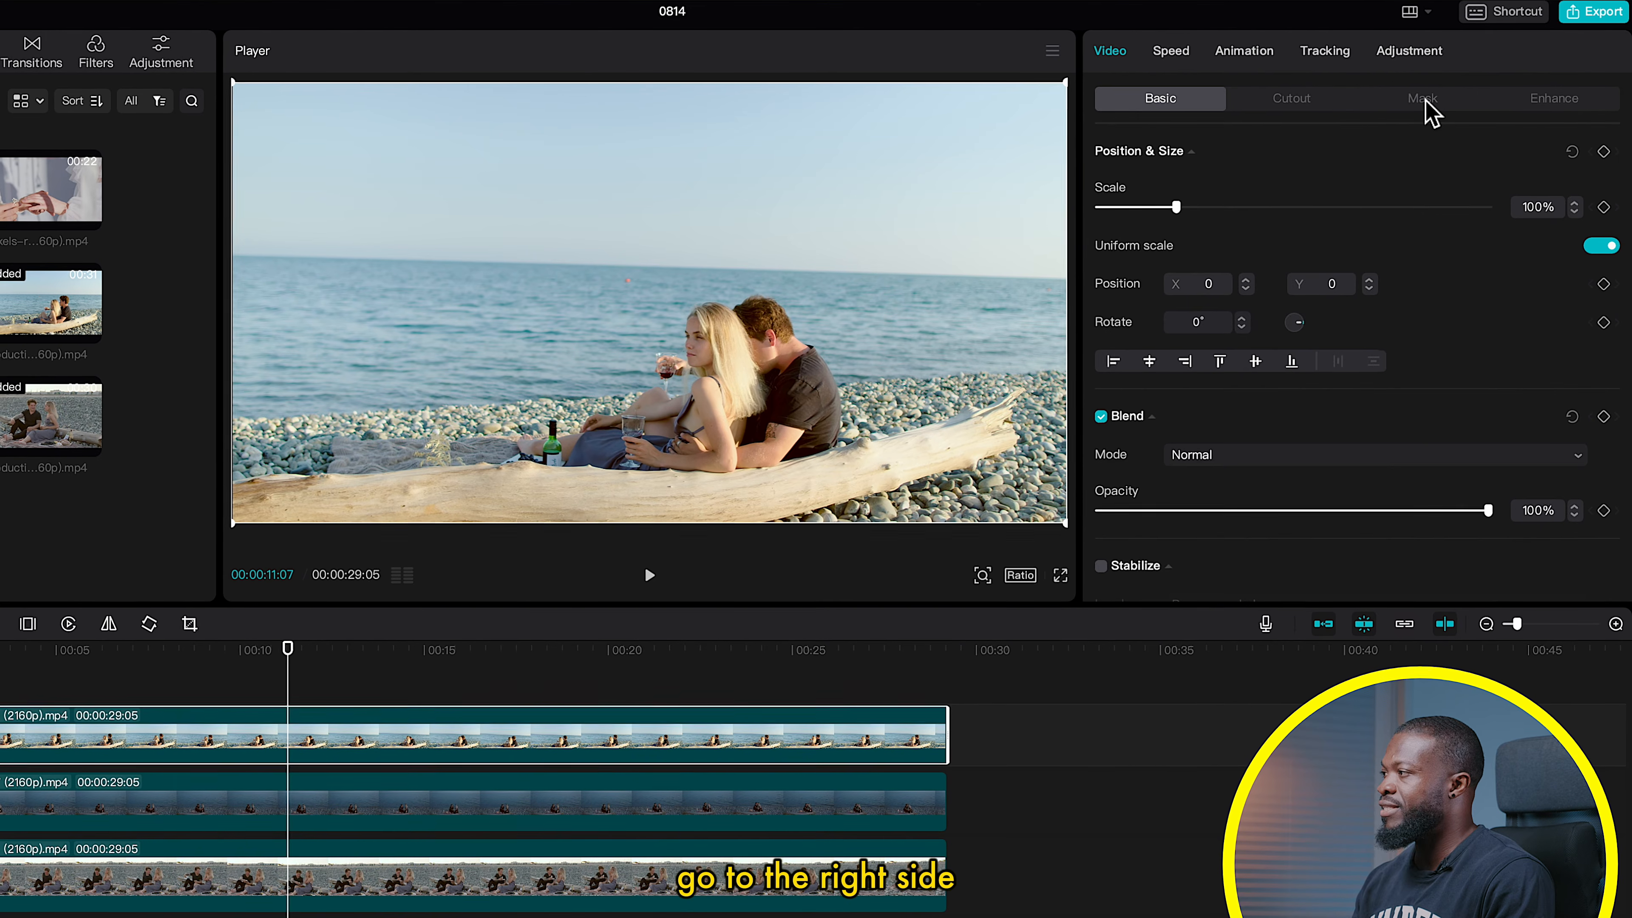
Step: Apply a filmstrip mask to the top clip, rotate it to 70° and widen it to about 1535
click(1423, 99)
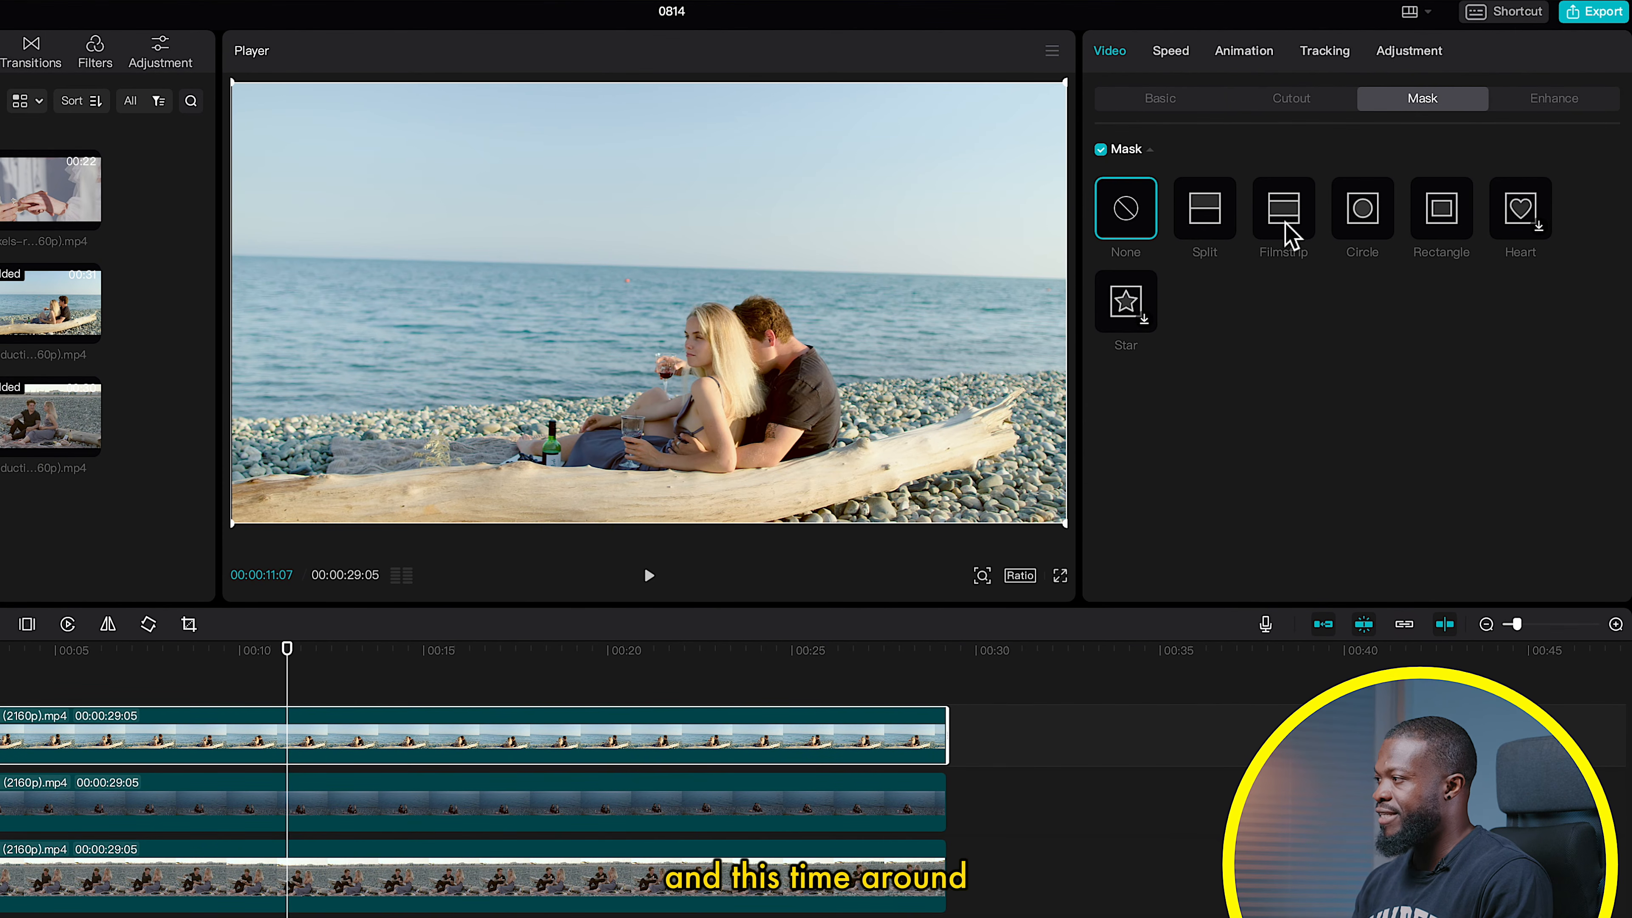
click(1291, 239)
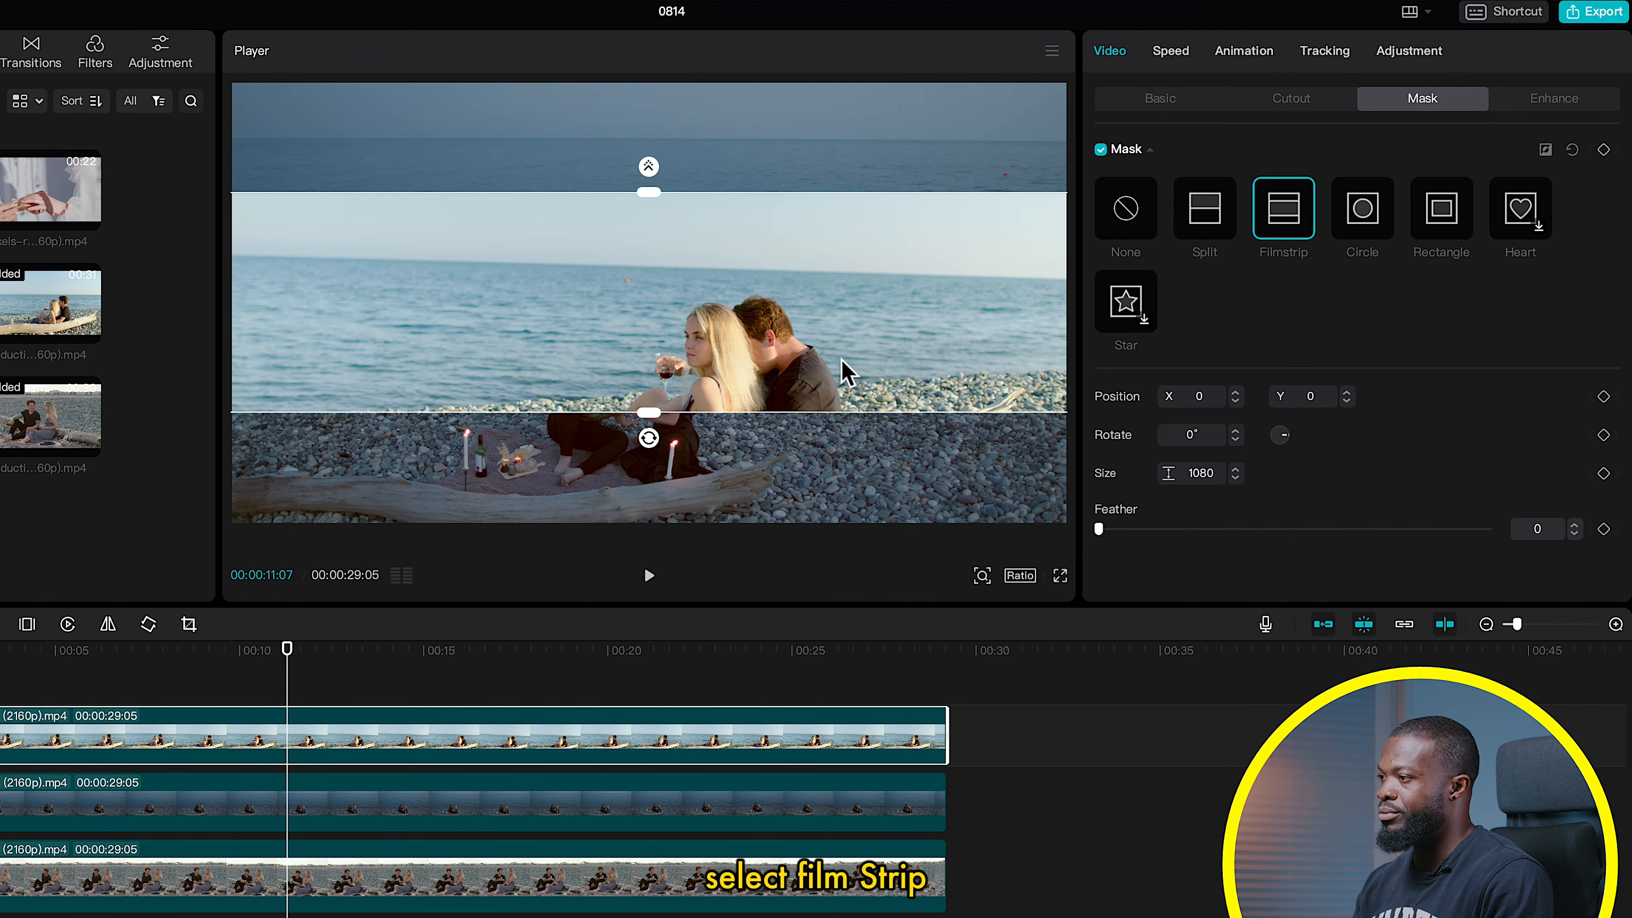
drag(649, 438, 490, 355)
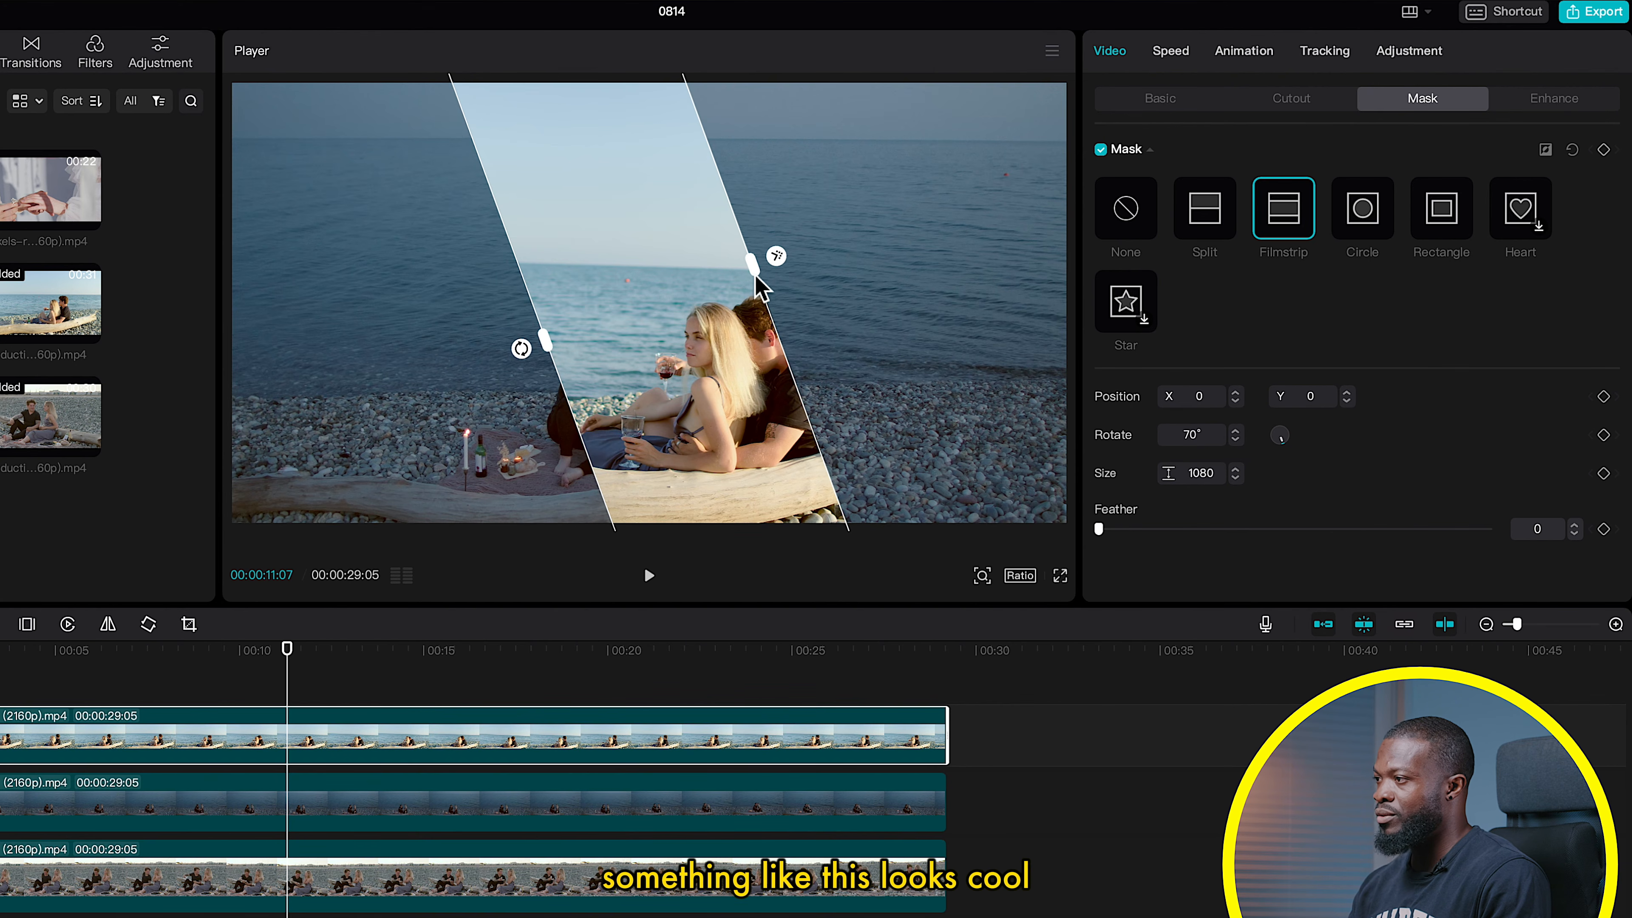
drag(758, 270, 803, 260)
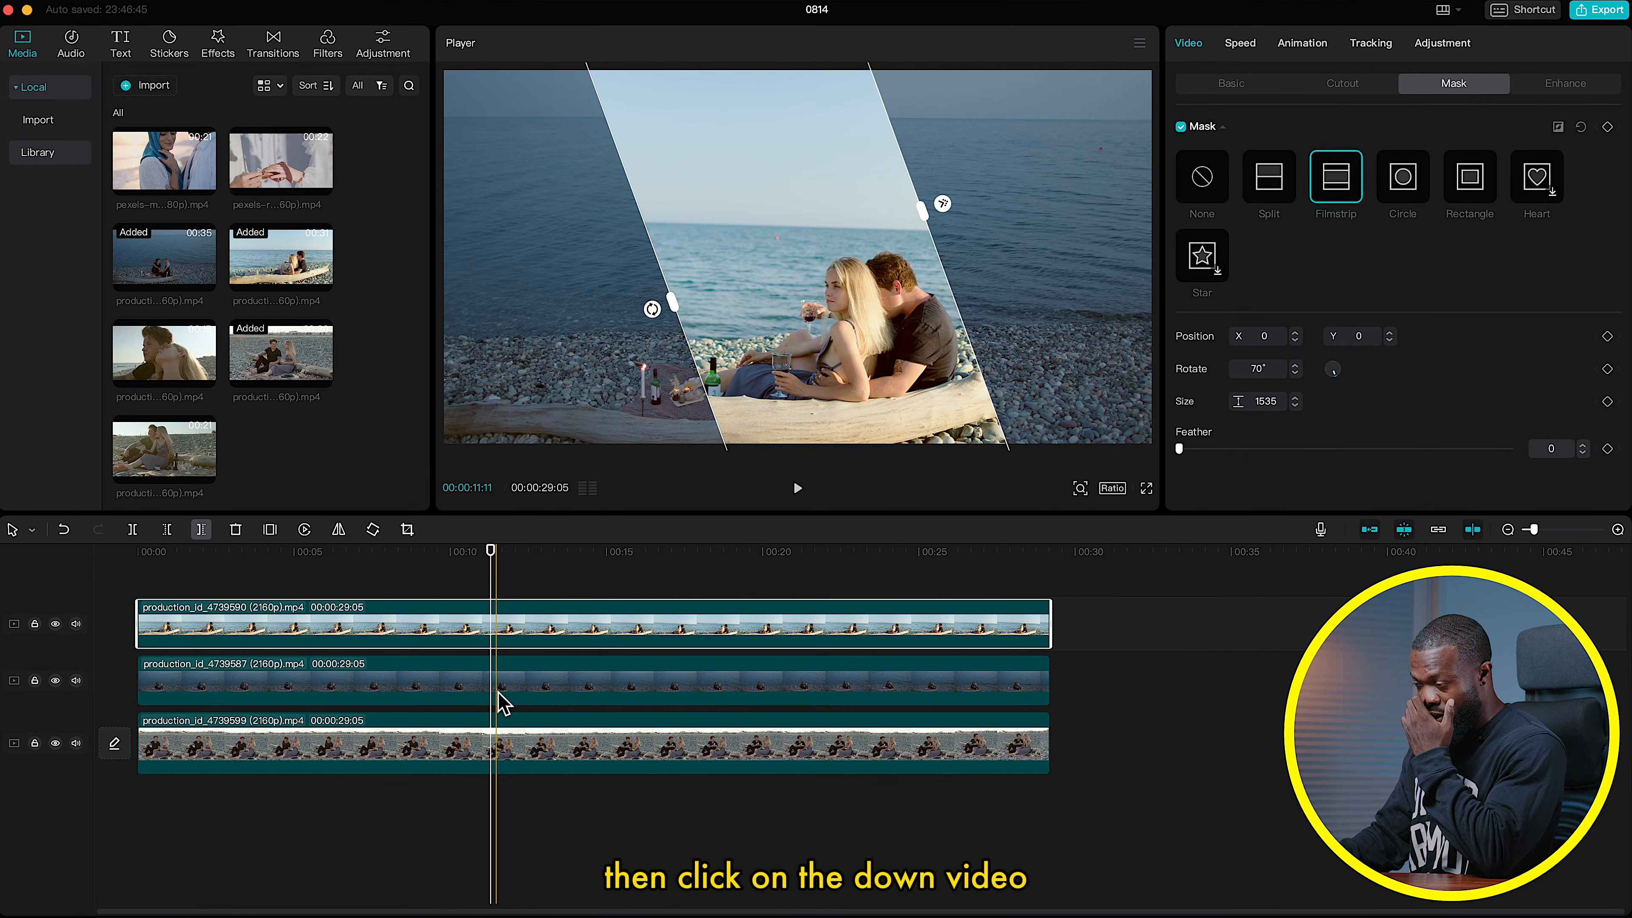
Step: Shift the middle-track clip left in the frame and apply a split mask rotated to about -111° at position 724, 152
click(358, 785)
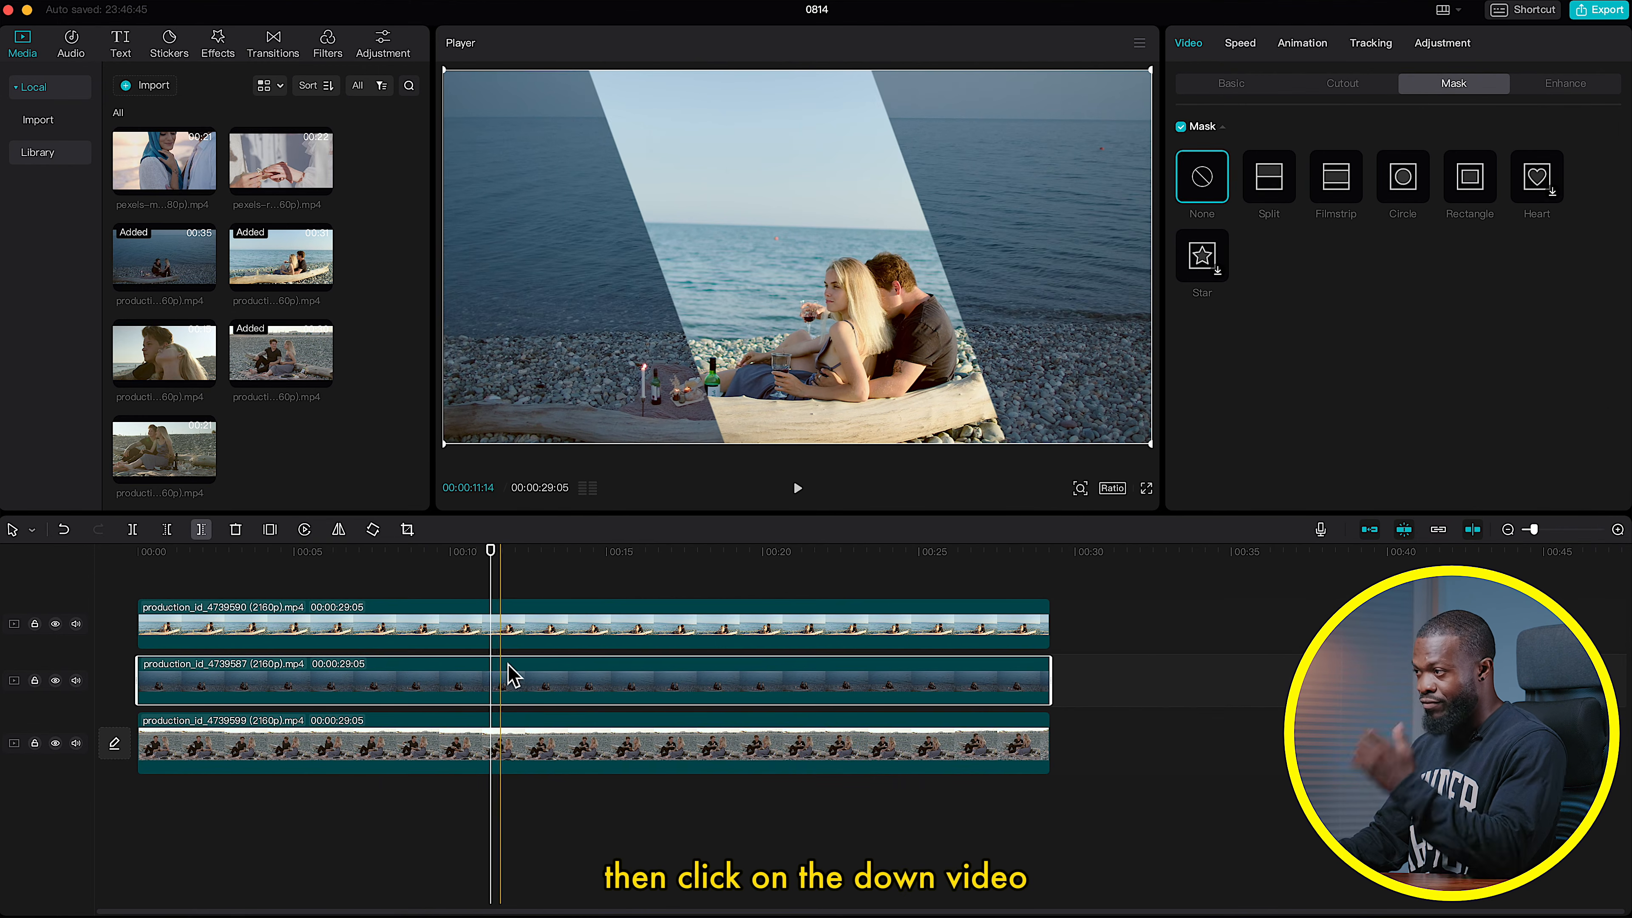
drag(622, 382, 421, 348)
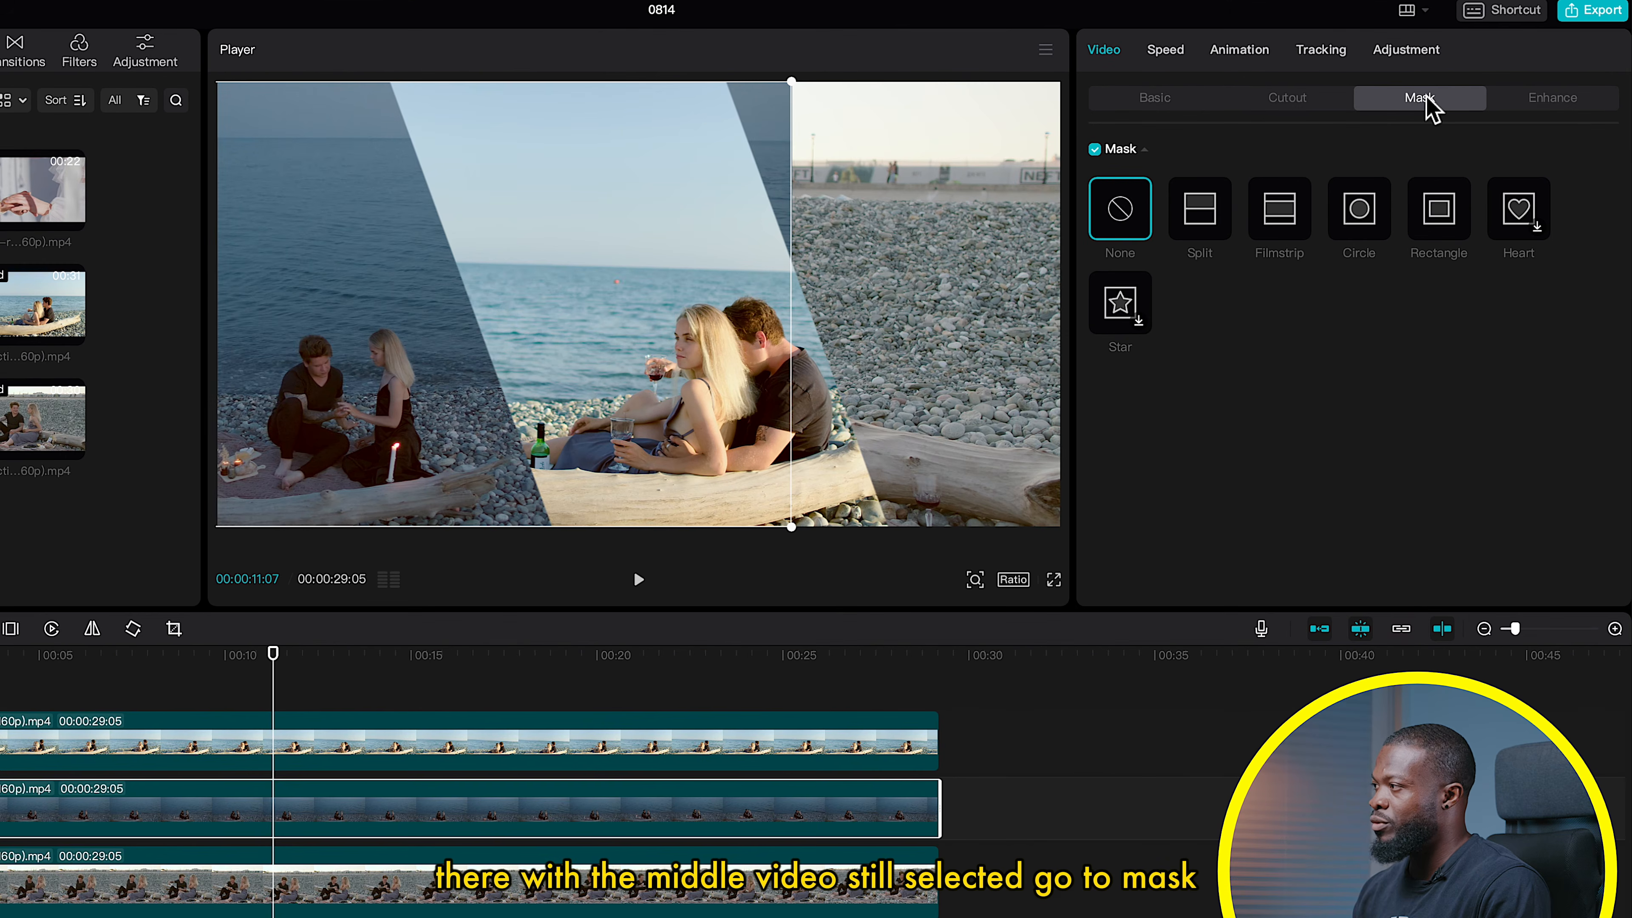
click(1201, 219)
drag(364, 336, 471, 250)
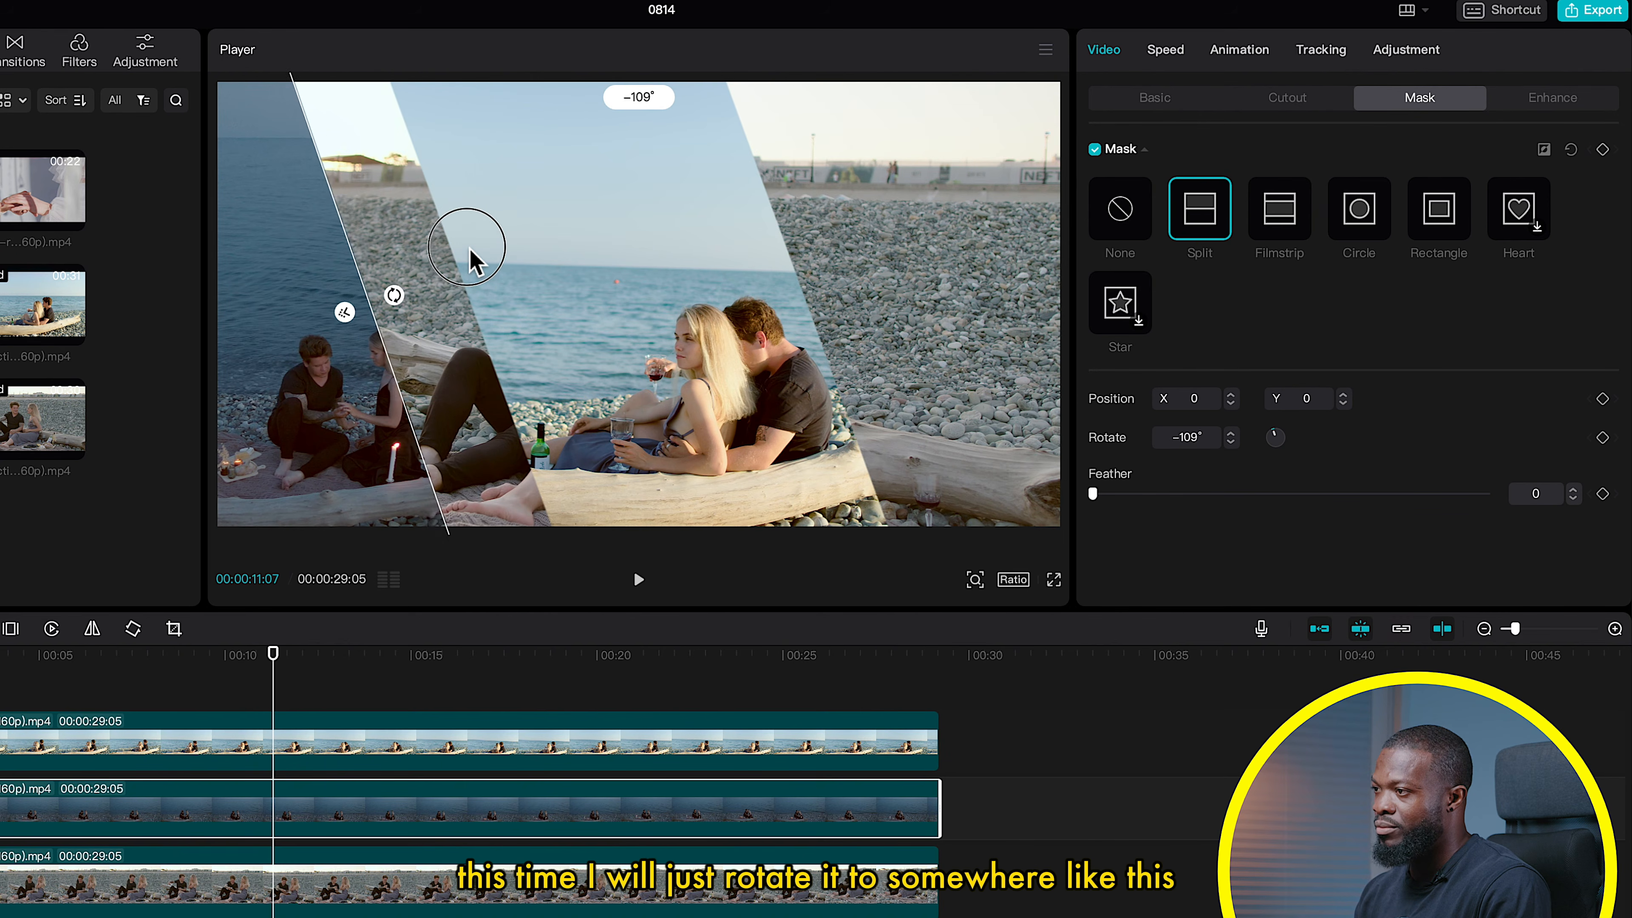
drag(379, 337, 509, 315)
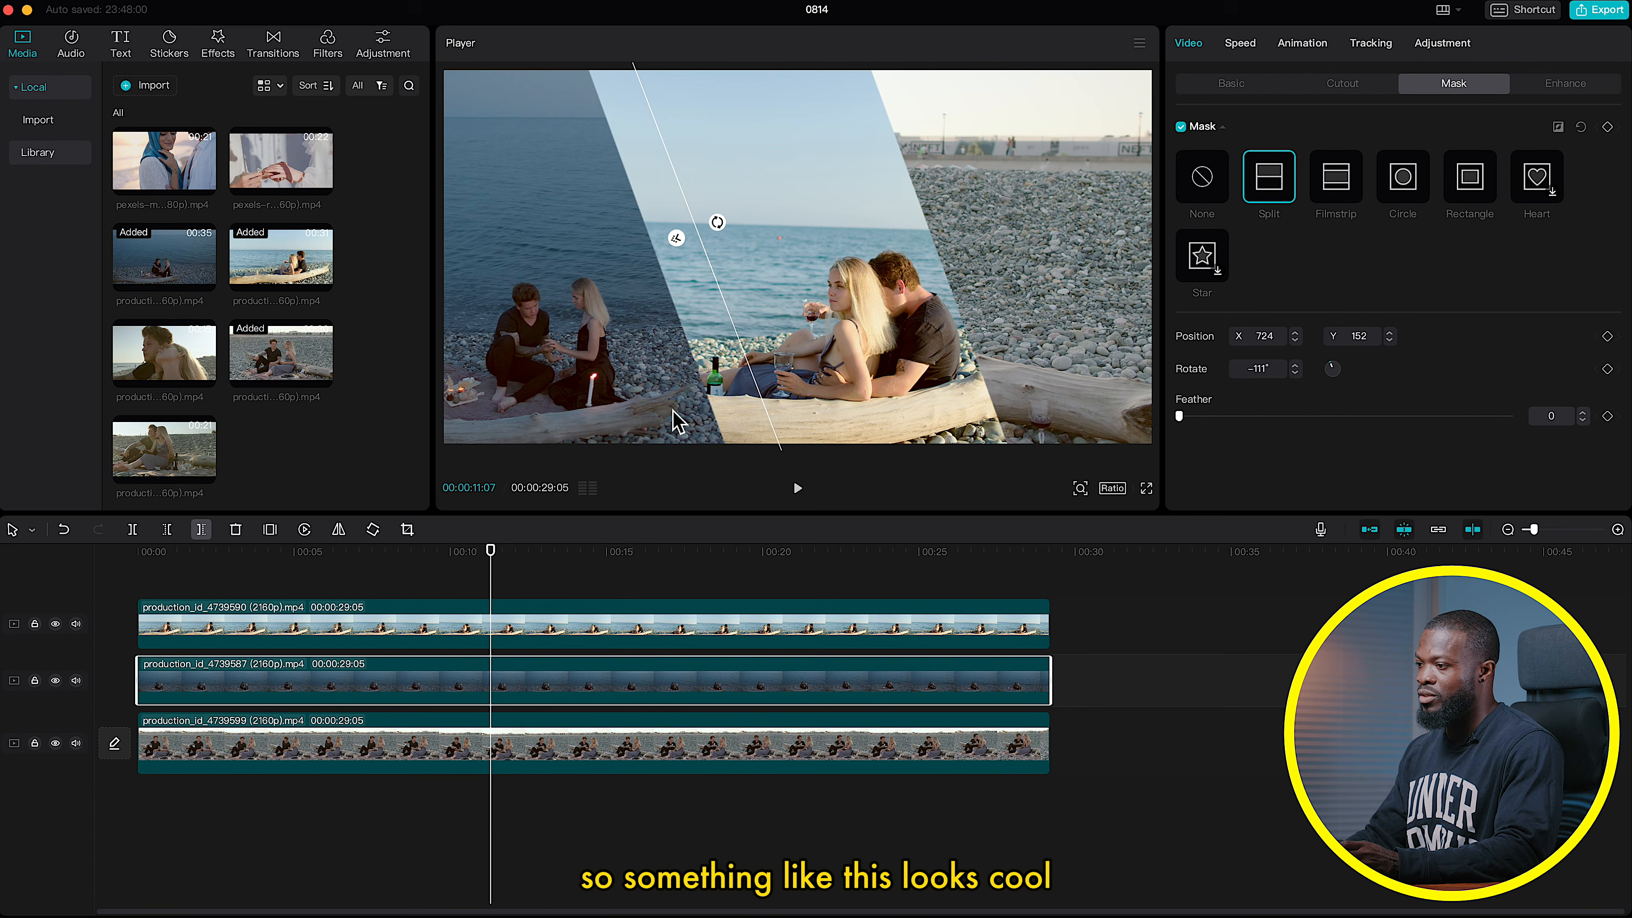
Step: Shift the bottom-track clip right in the frame so its couple fills the section beyond the filmstrip
click(477, 771)
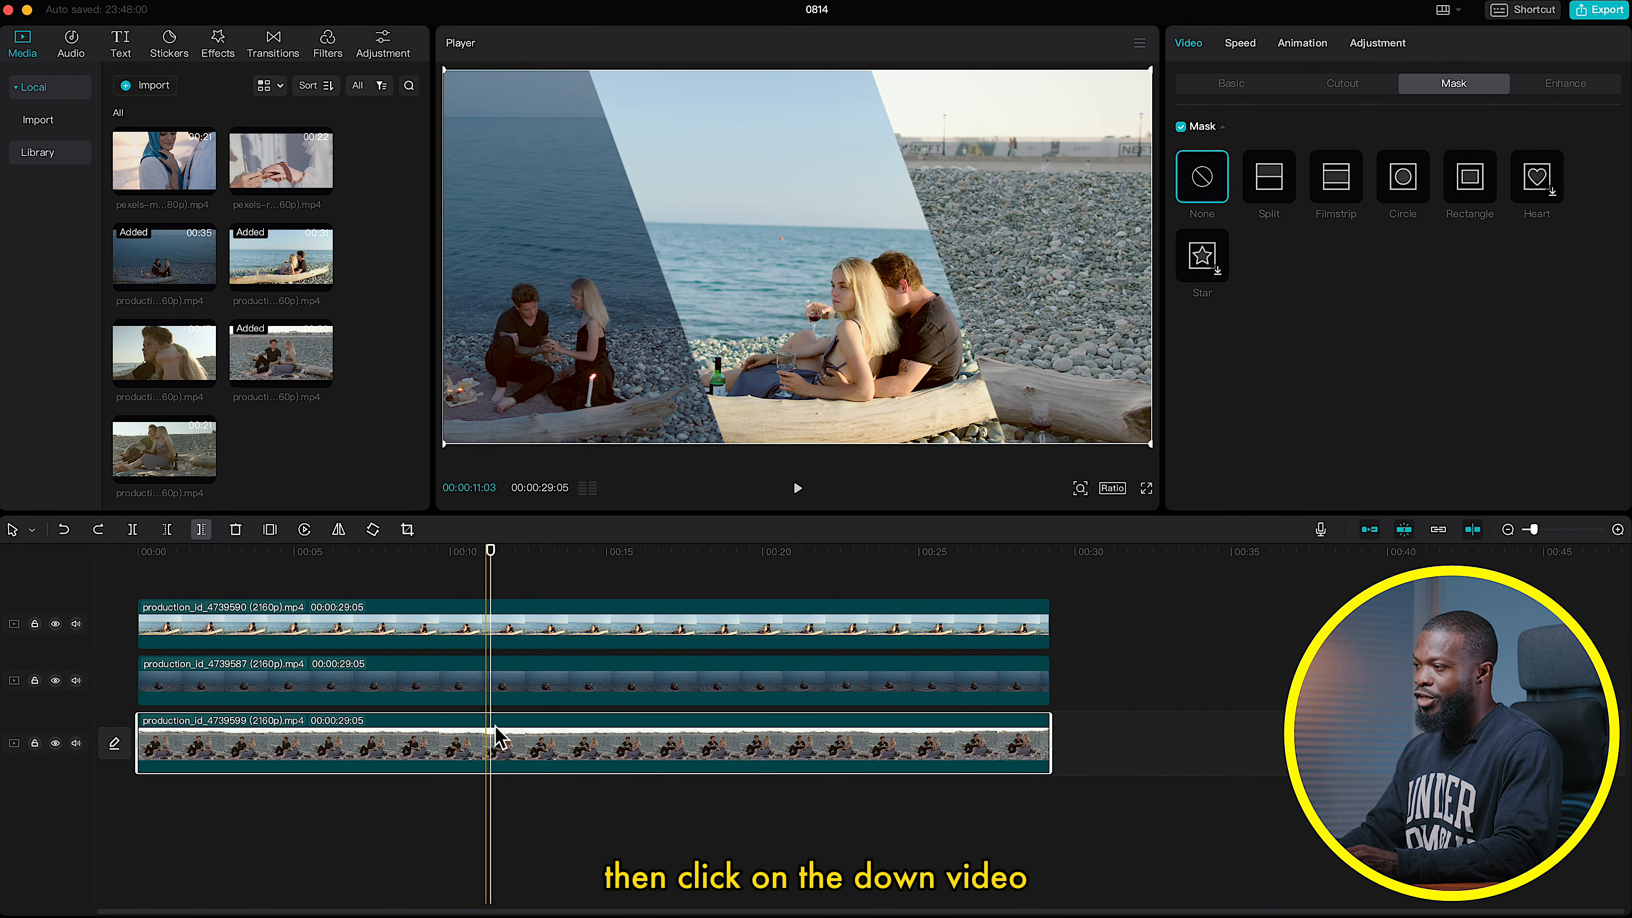
drag(1017, 237, 1285, 238)
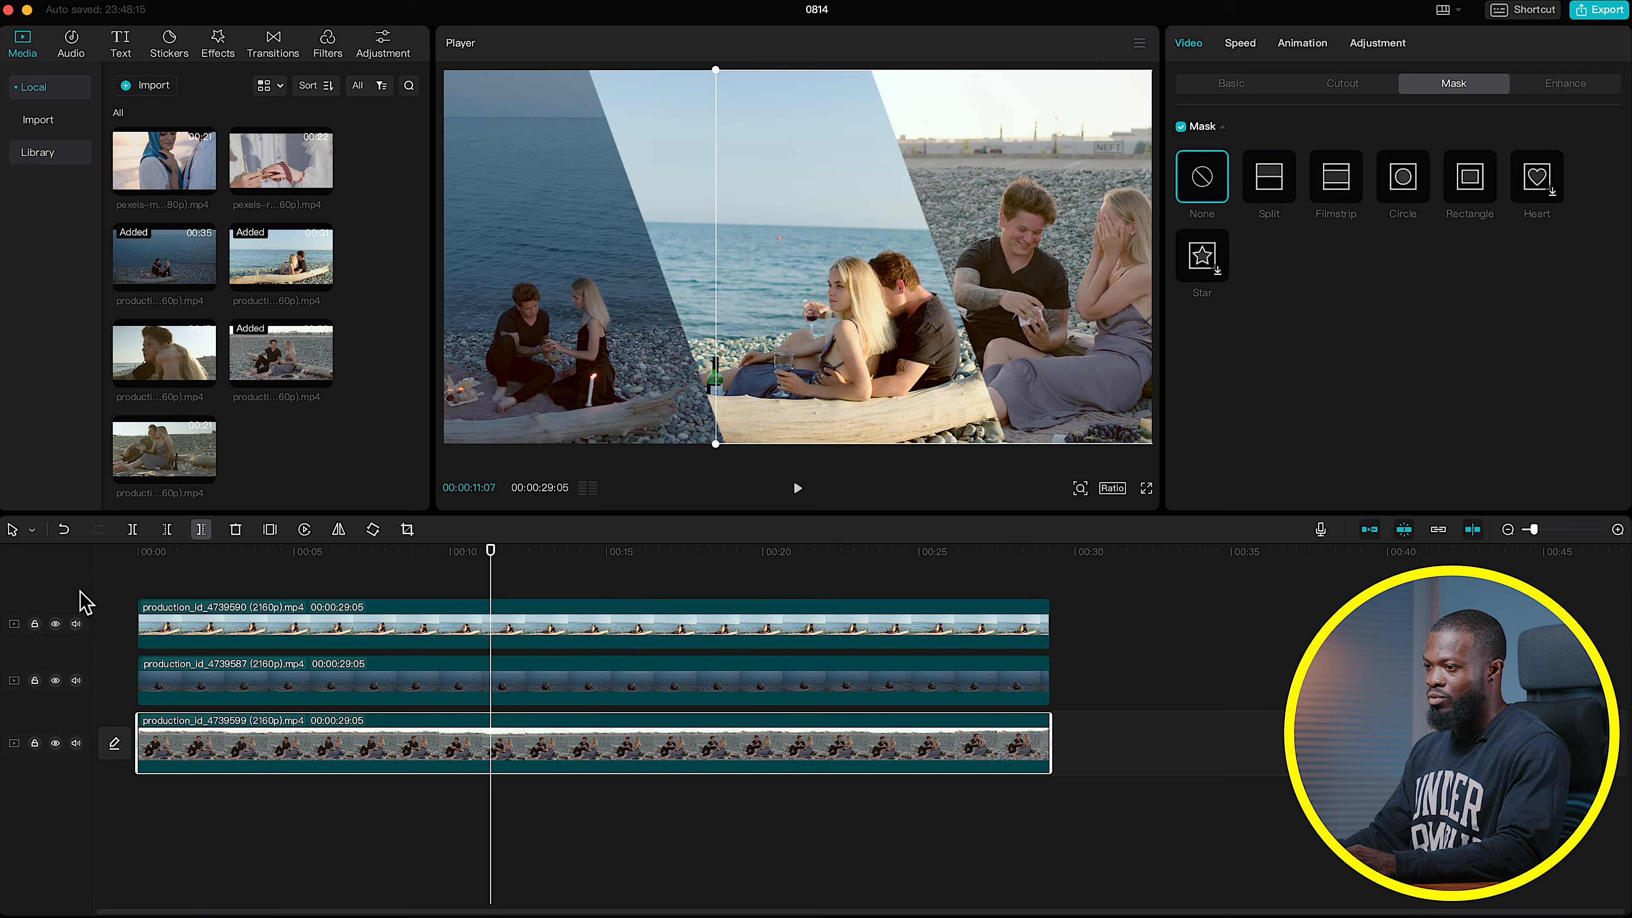
click(115, 620)
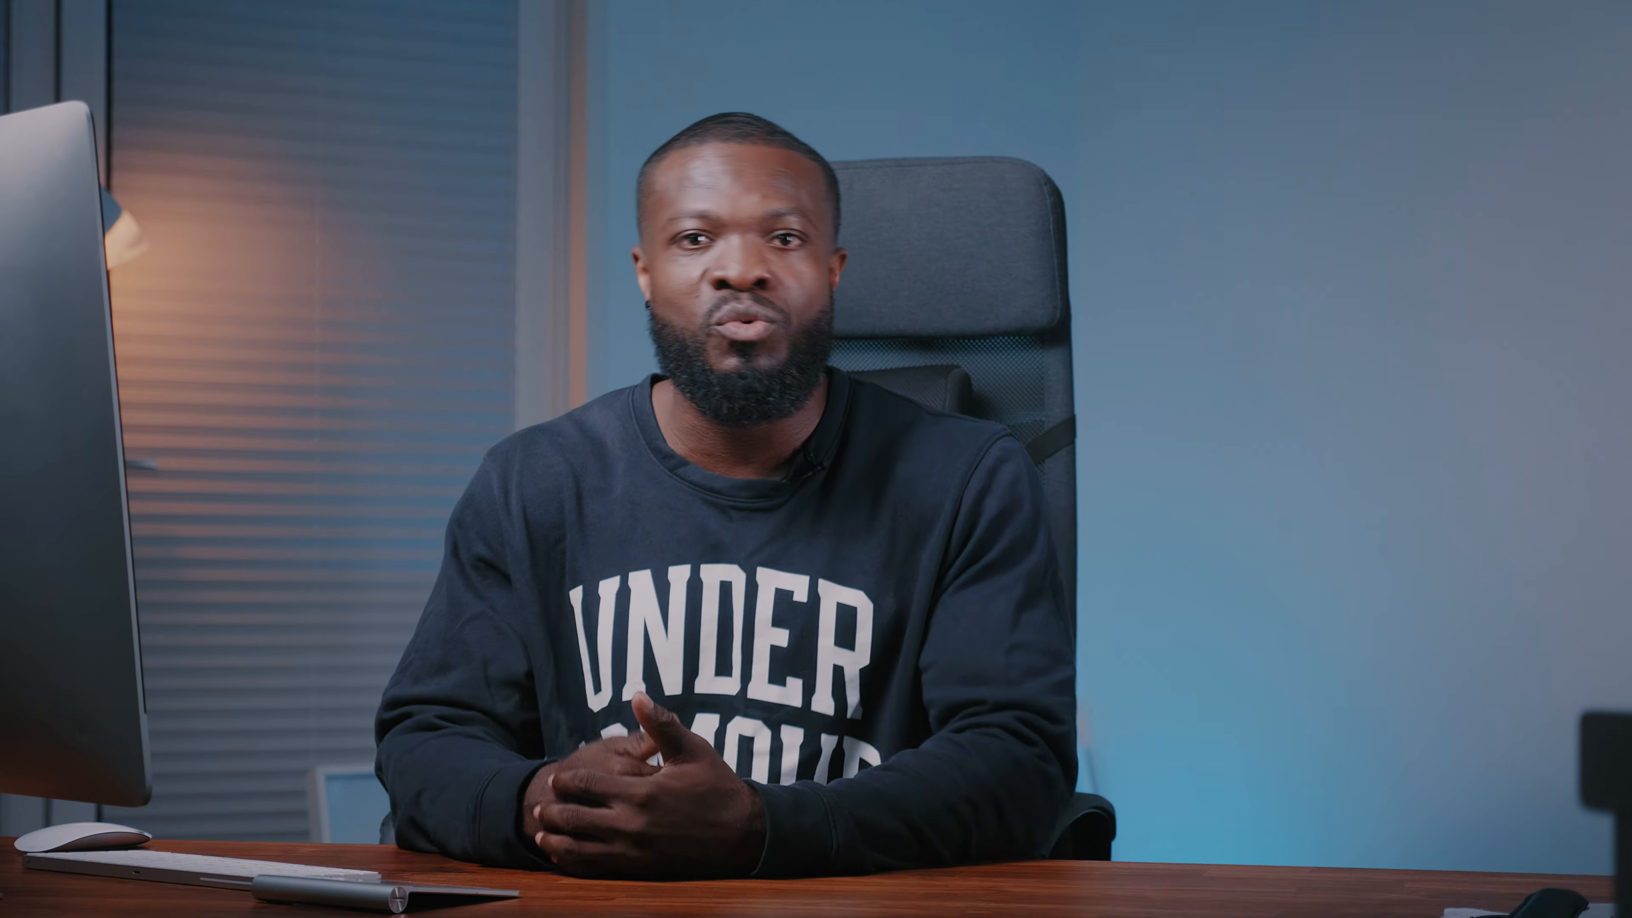